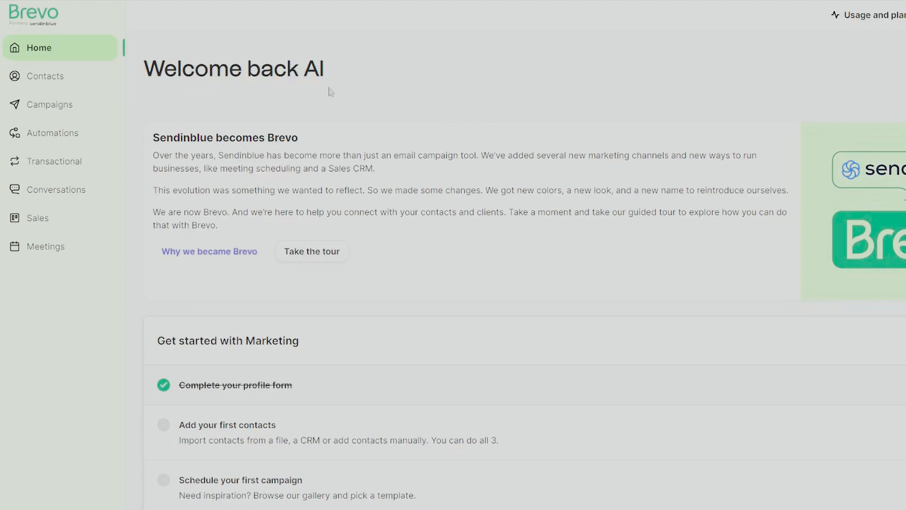
Open Senders, Domains & Dedicated IPs from the account menu and view the senders list
scroll(512, 252, down, 5)
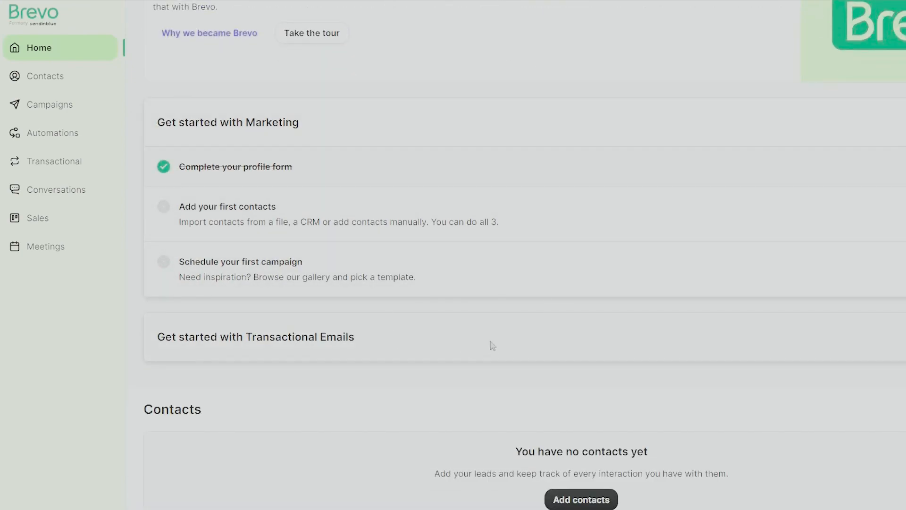
scroll(481, 349, up, 5)
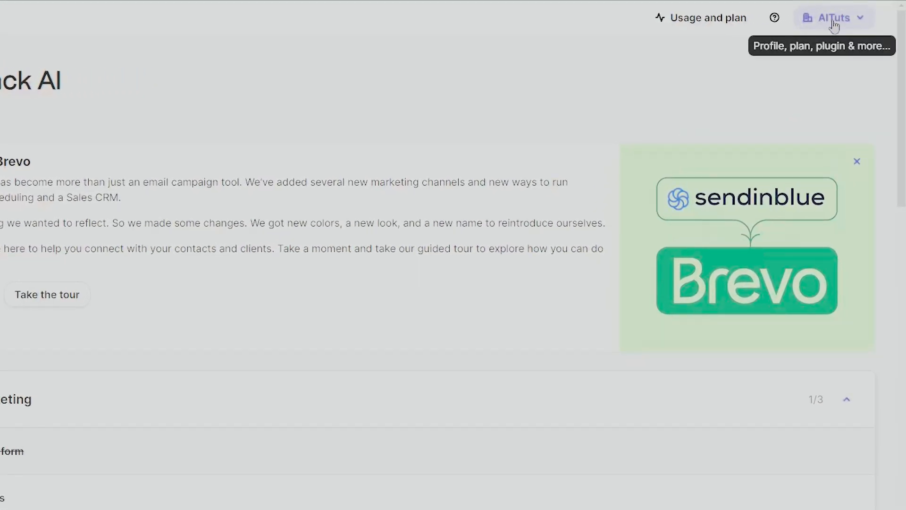
click(847, 22)
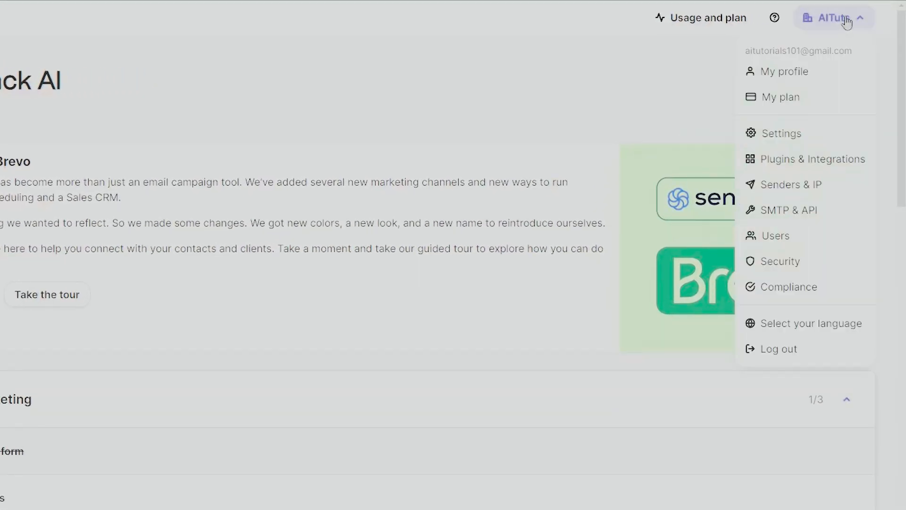
click(804, 187)
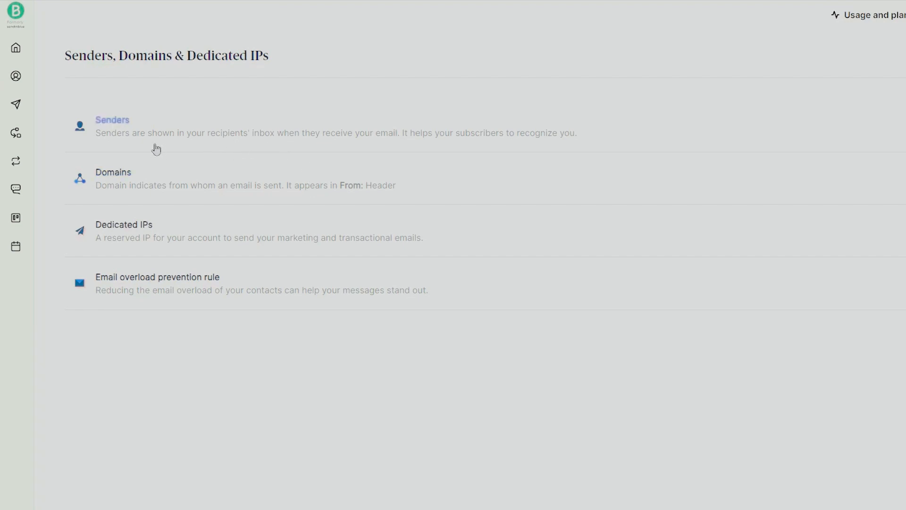
click(112, 121)
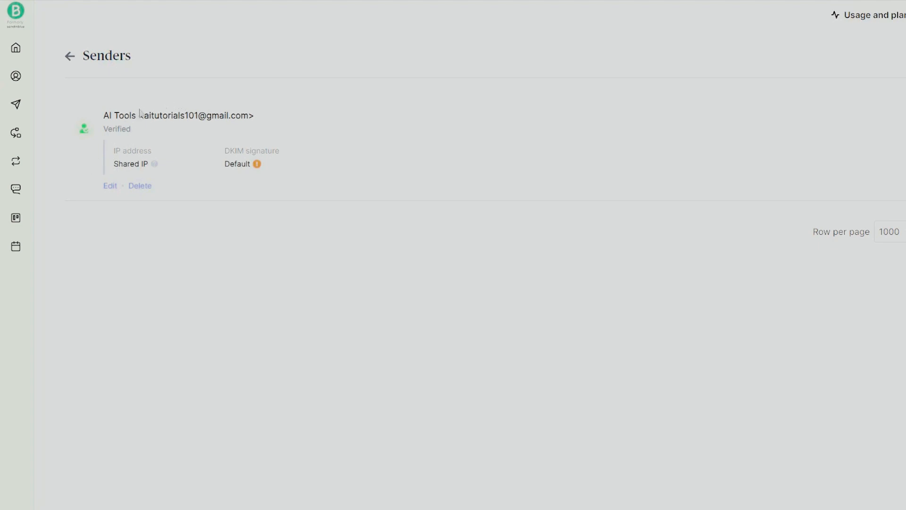
Inspect the verified sender, open its edit form and cancel, then try adding a sender
drag(137, 116, 255, 115)
click(243, 186)
drag(145, 115, 250, 116)
click(297, 297)
click(110, 186)
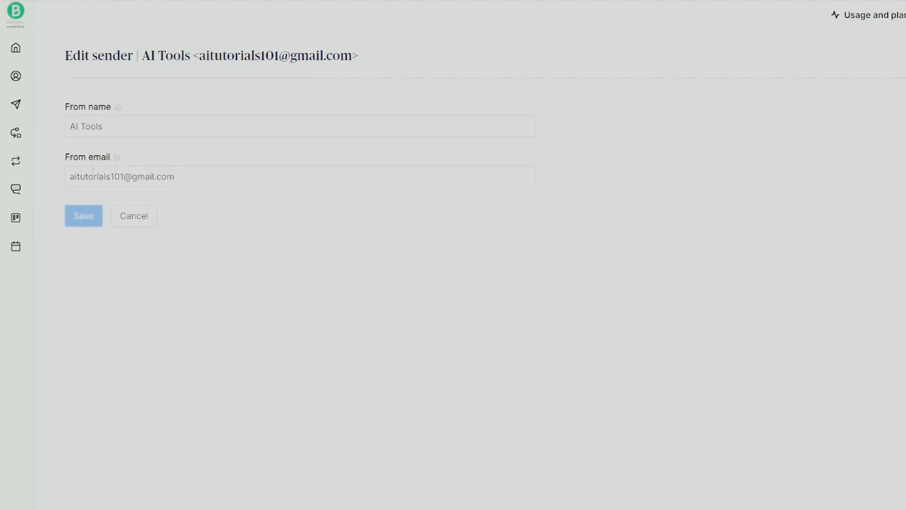
click(140, 216)
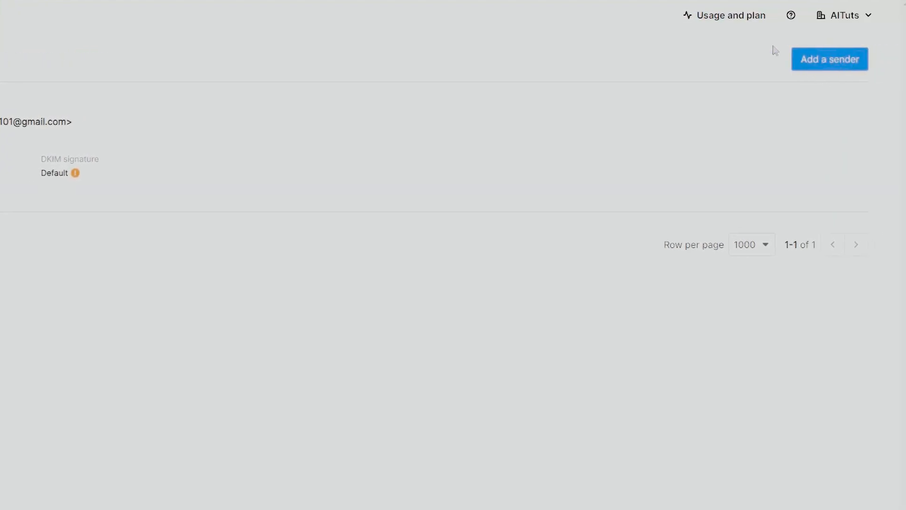
click(826, 61)
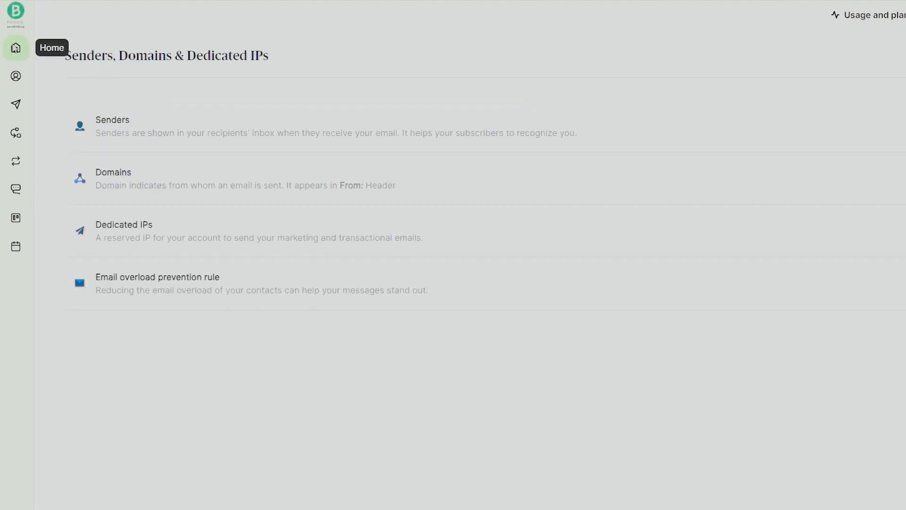
Scroll through the Home page, then bring up Contacts showing the single existing contact
click(14, 49)
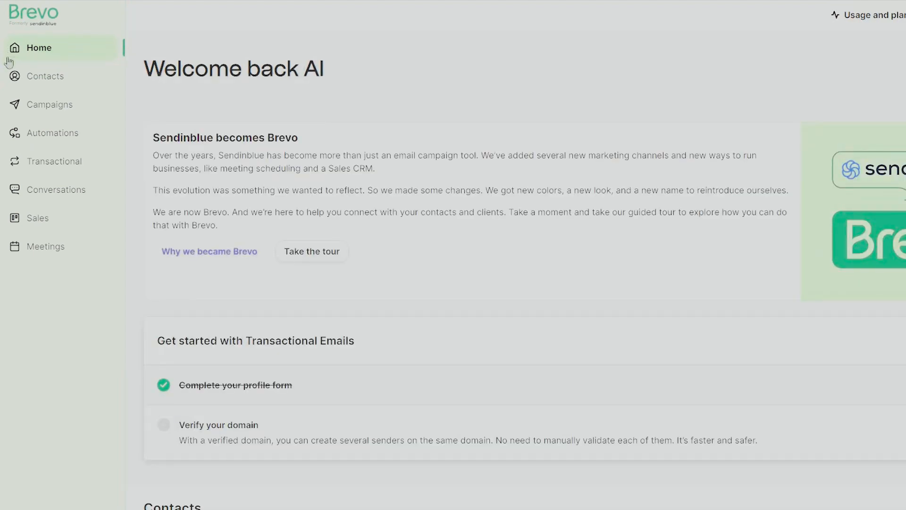
scroll(444, 380, down, 1)
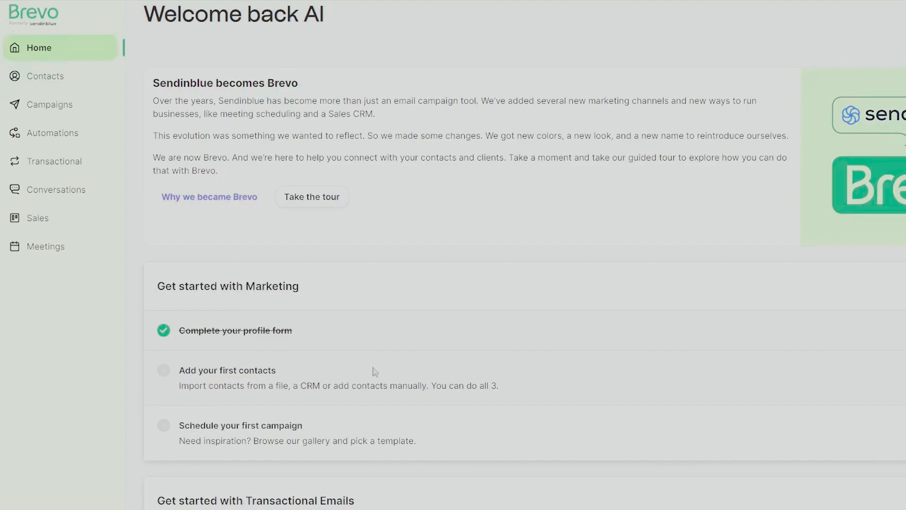
scroll(273, 355, up, 1)
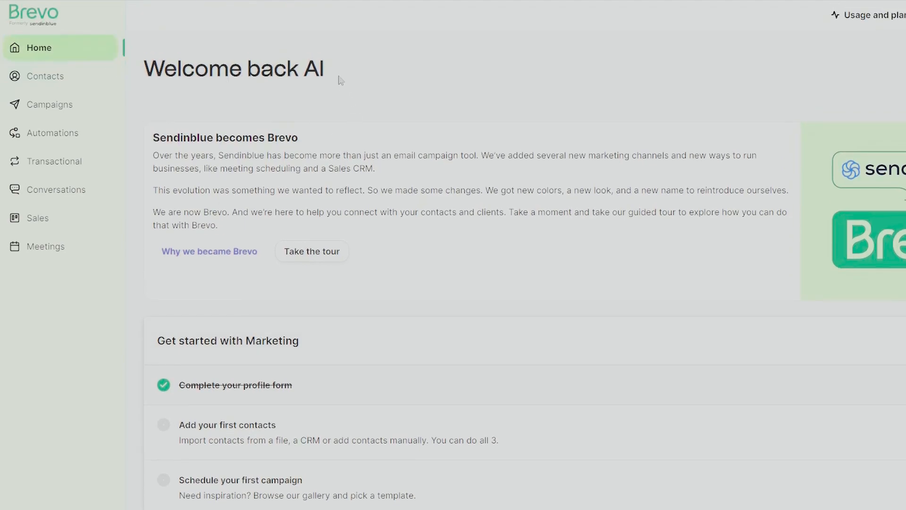
click(32, 81)
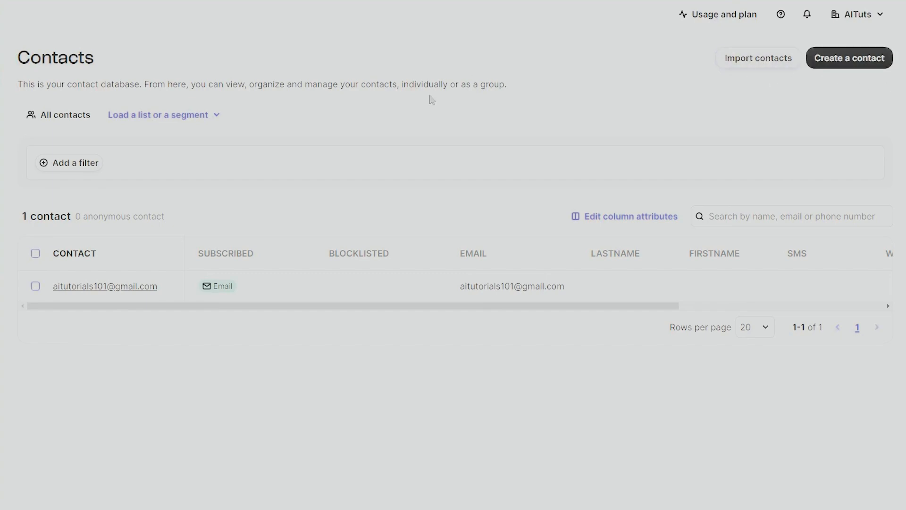
Look at the contact import options, exit without importing, and bring up an empty Create a contact form
click(759, 64)
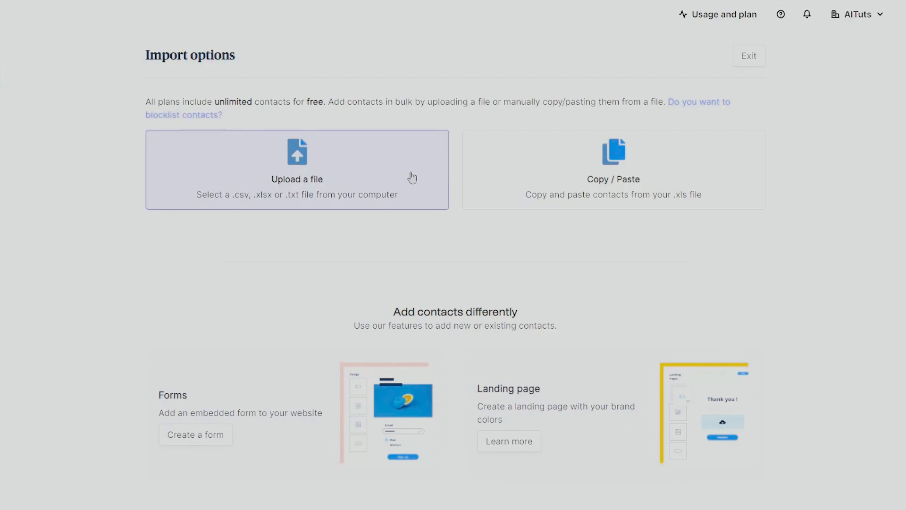
click(750, 58)
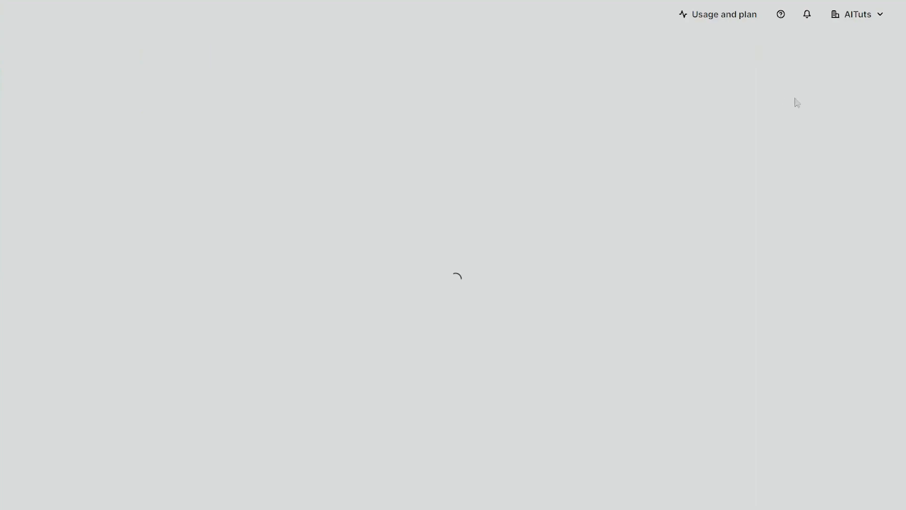
click(869, 59)
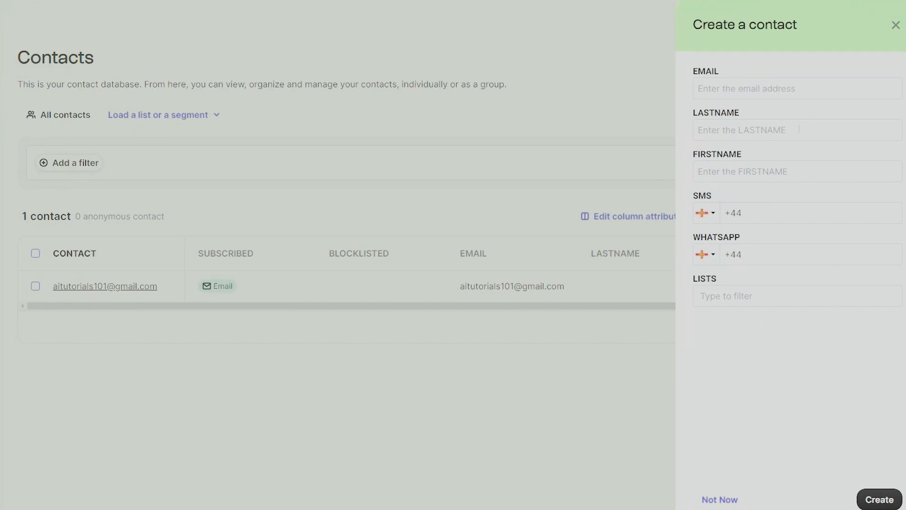
Enter the new contact's e-mail, last name and first name, leave lists unset, and create it
click(869, 82)
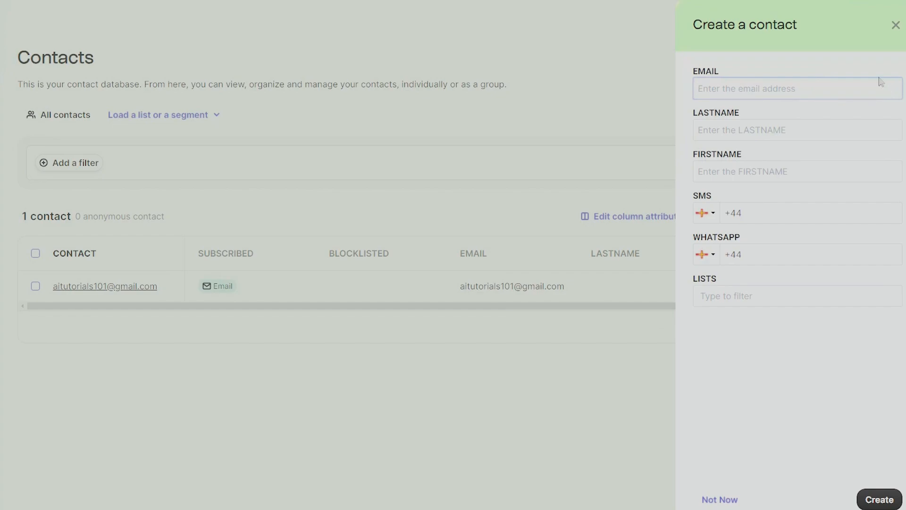
click(809, 127)
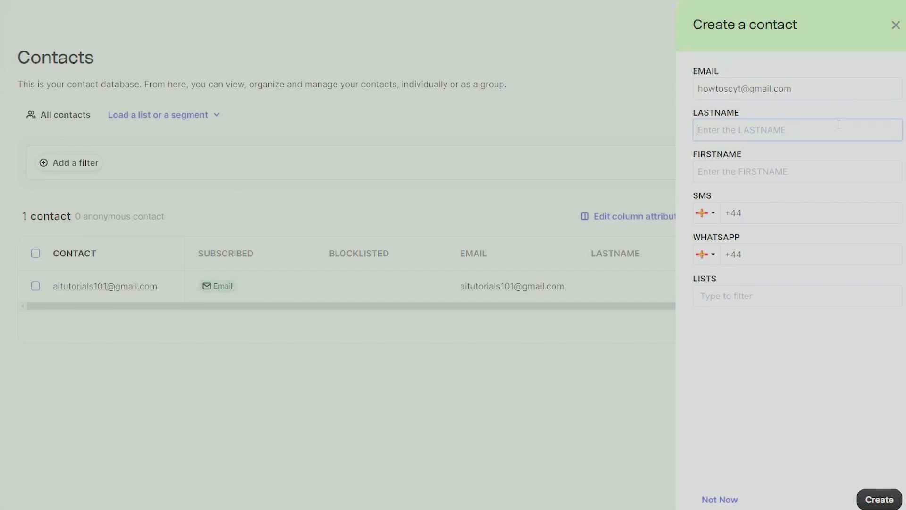
text(SCYT)
click(772, 171)
text(HOWTO)
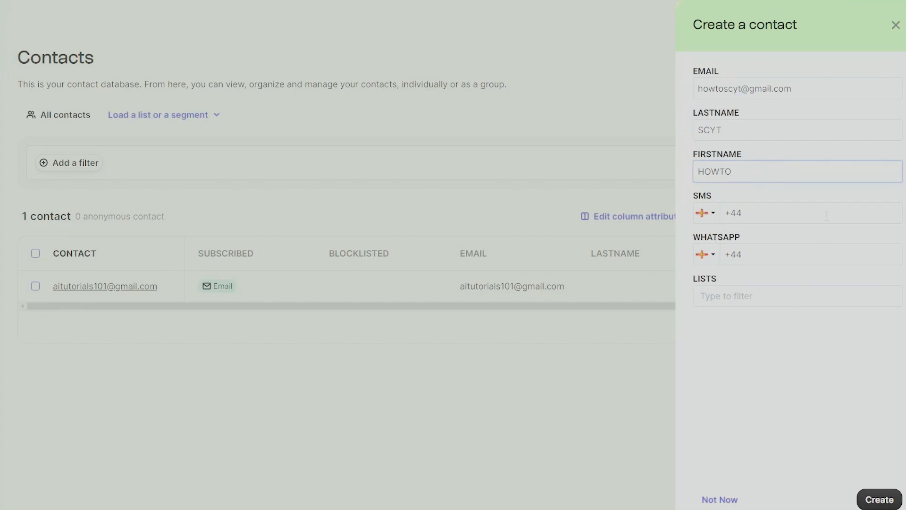
click(827, 306)
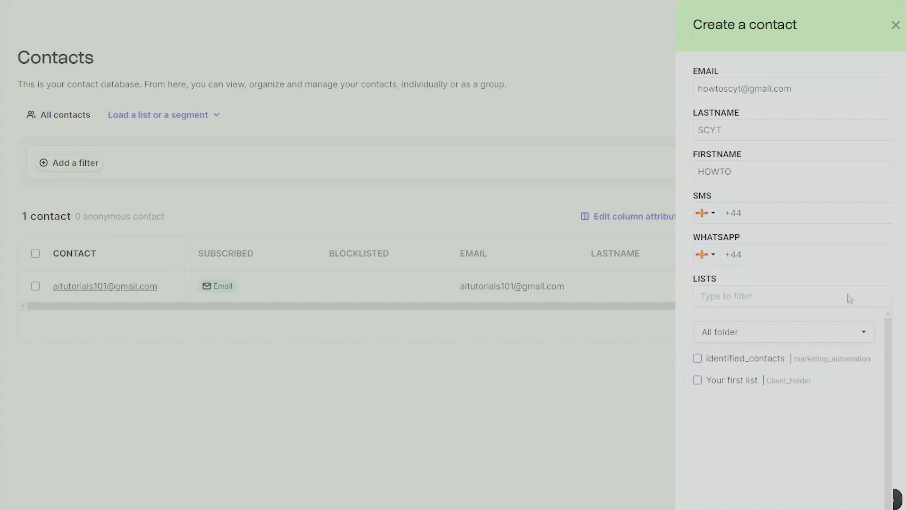
click(814, 285)
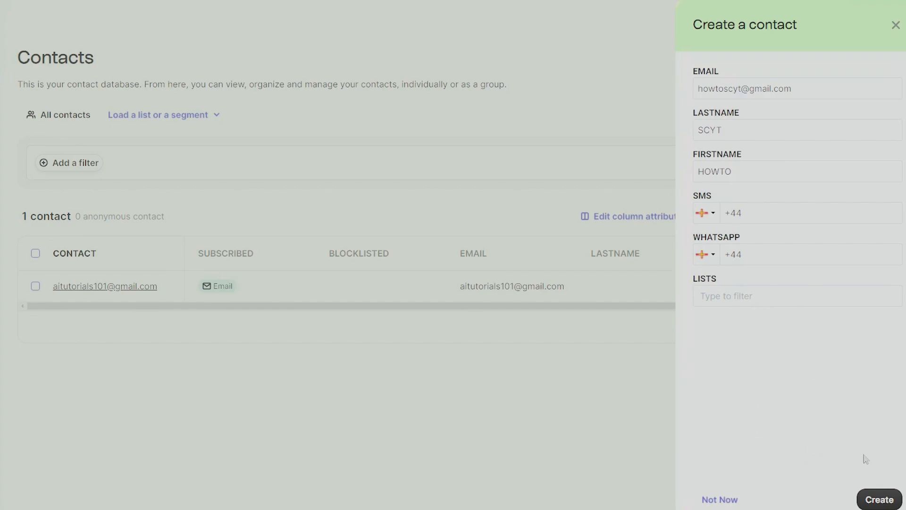
click(880, 500)
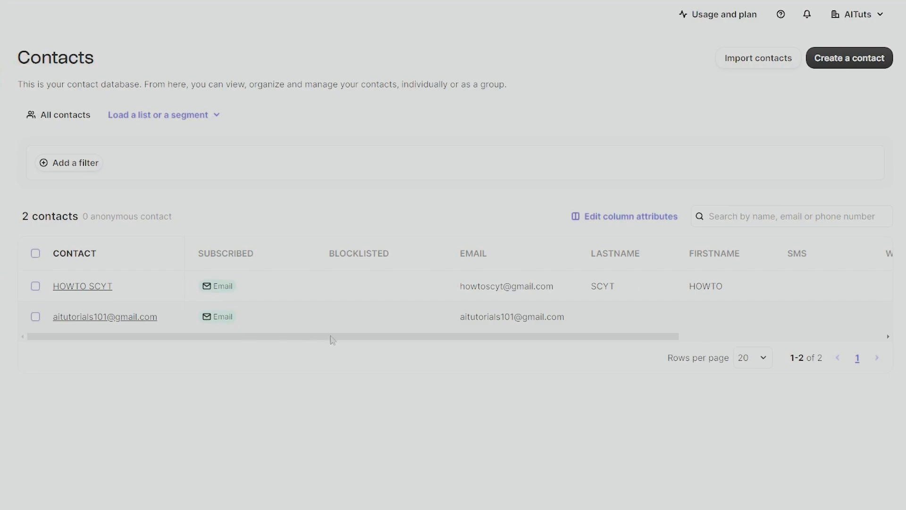
drag(381, 337, 220, 336)
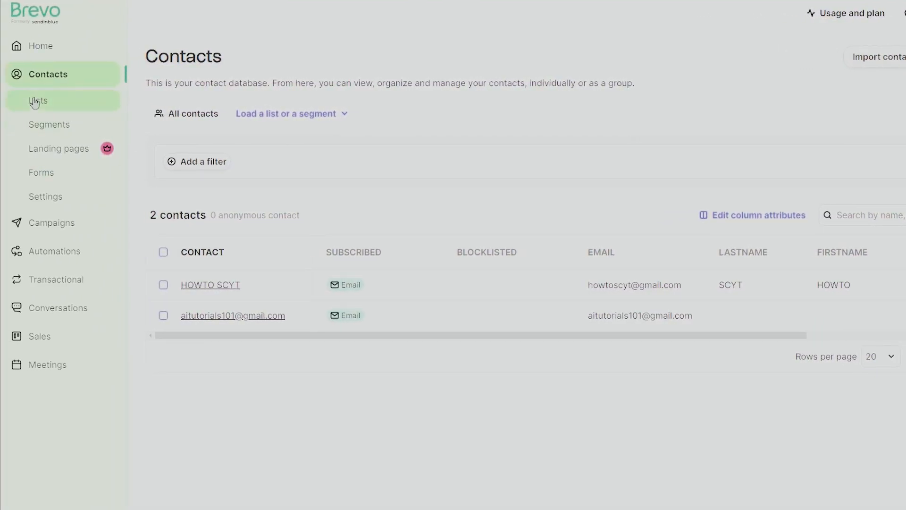
On the Lists page, browse the marketing_automation and Your First Folder list folders
click(34, 102)
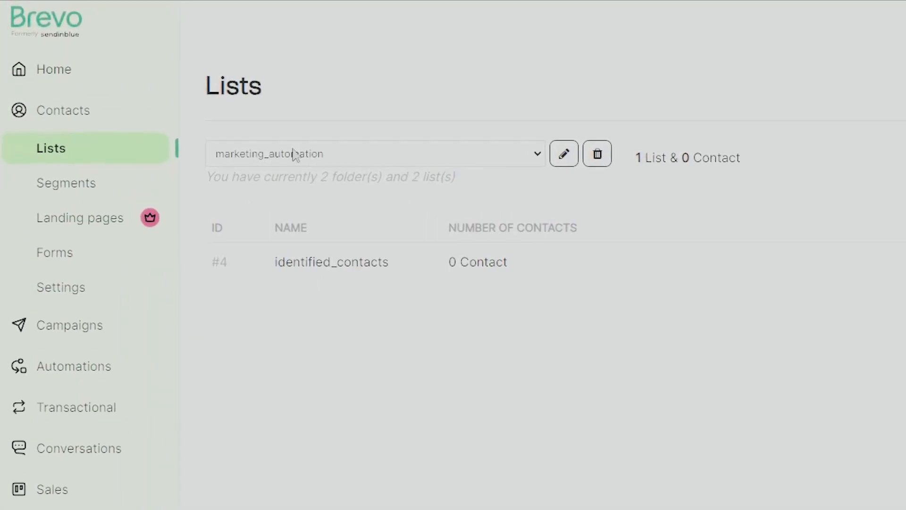
click(366, 159)
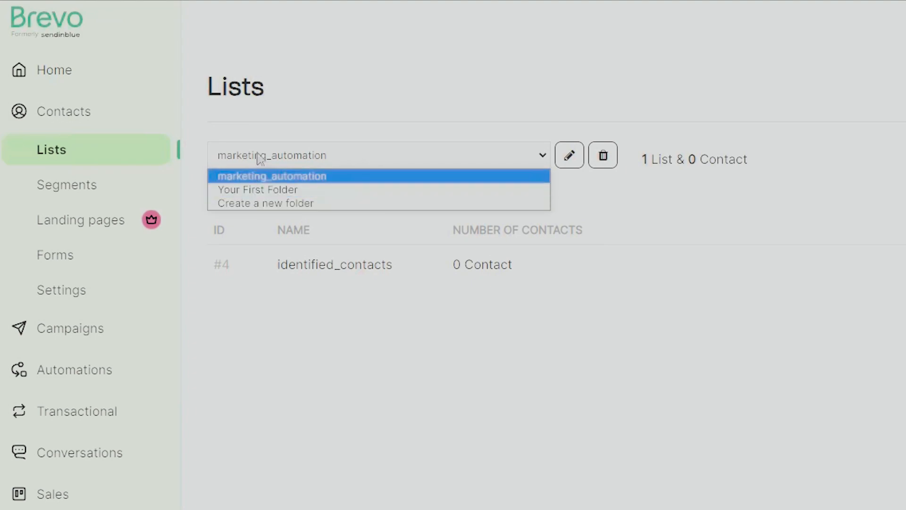
click(338, 178)
click(303, 161)
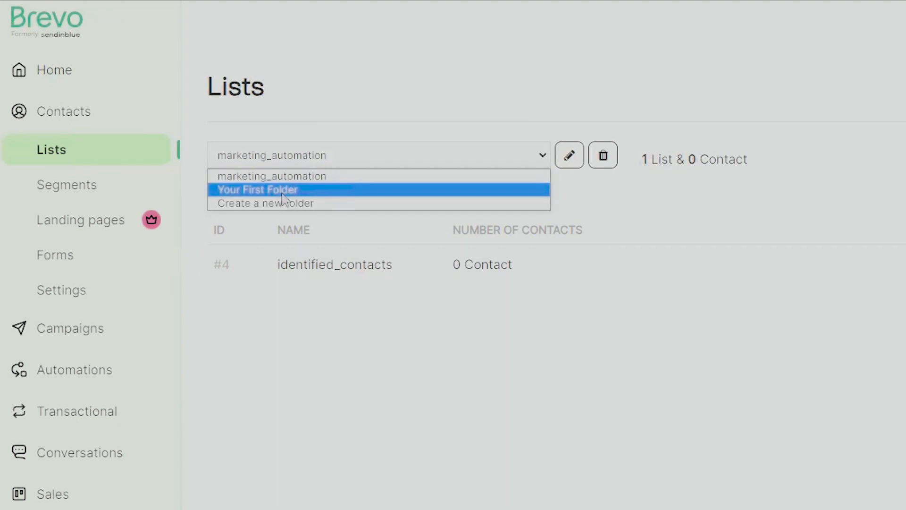
click(299, 175)
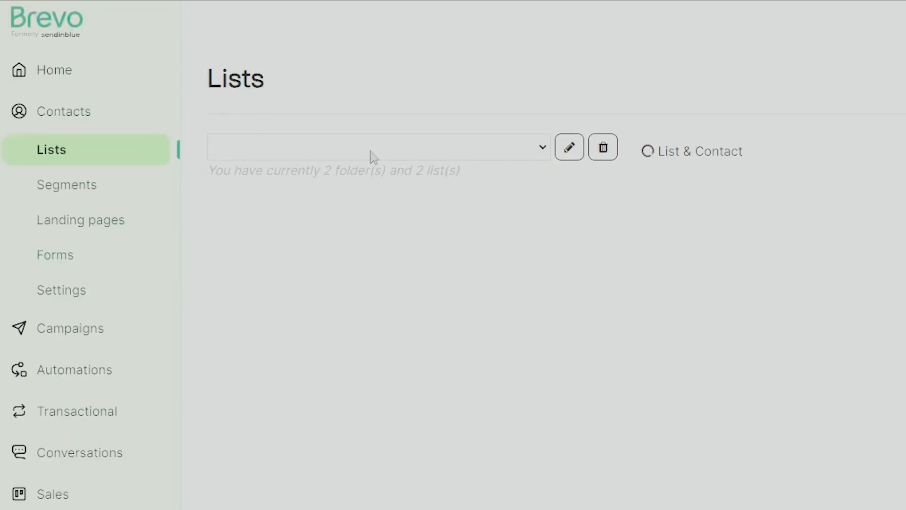
click(318, 155)
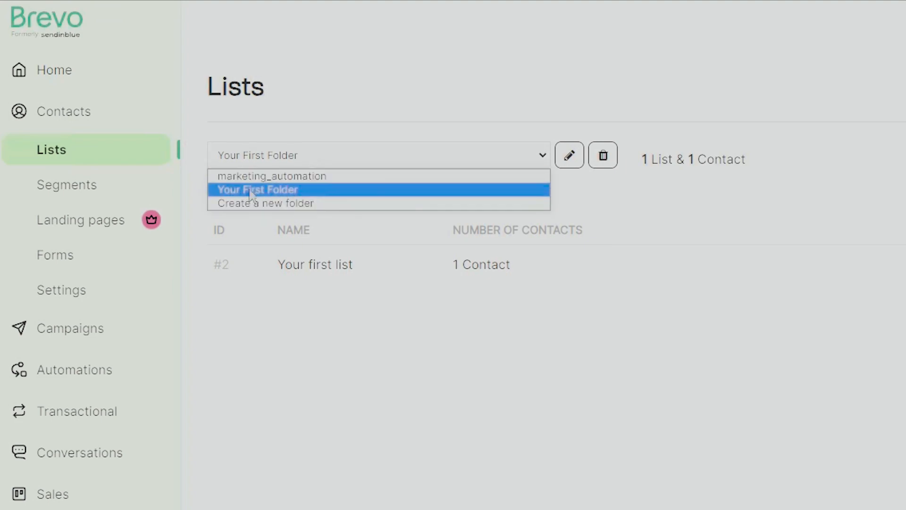
click(787, 394)
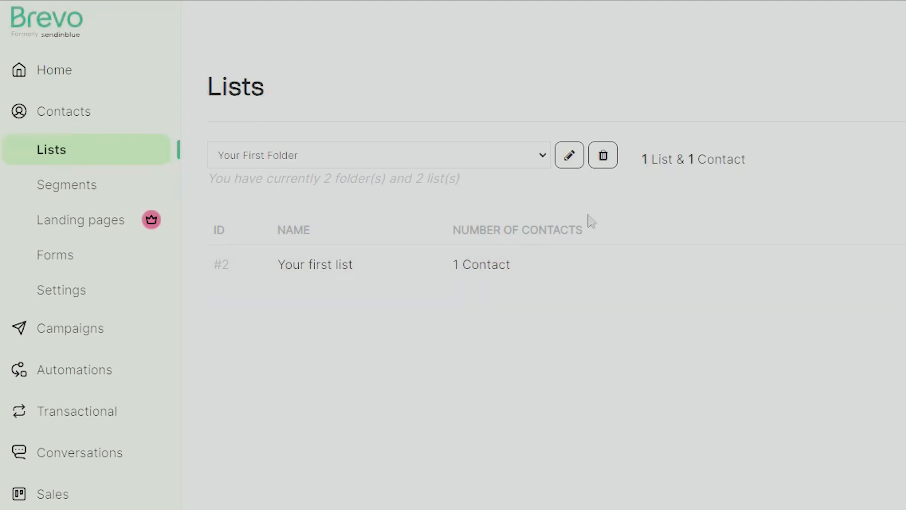
click(471, 156)
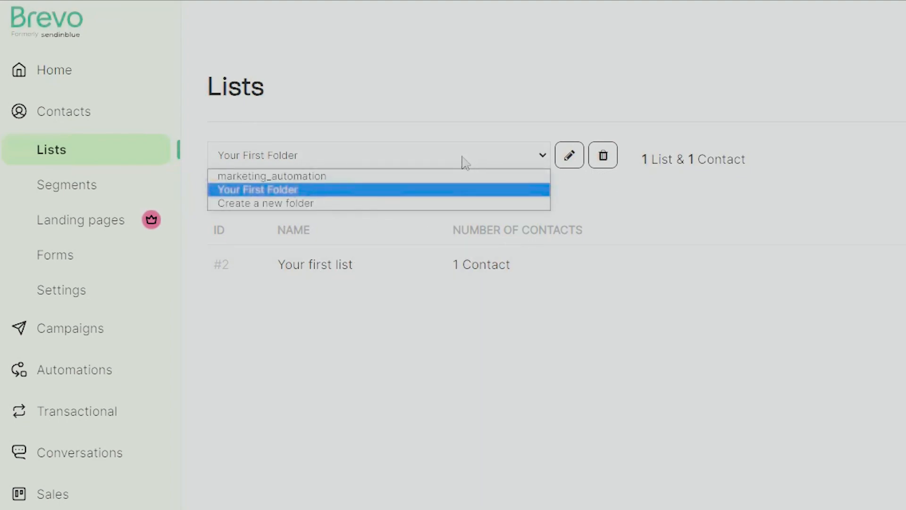
click(279, 194)
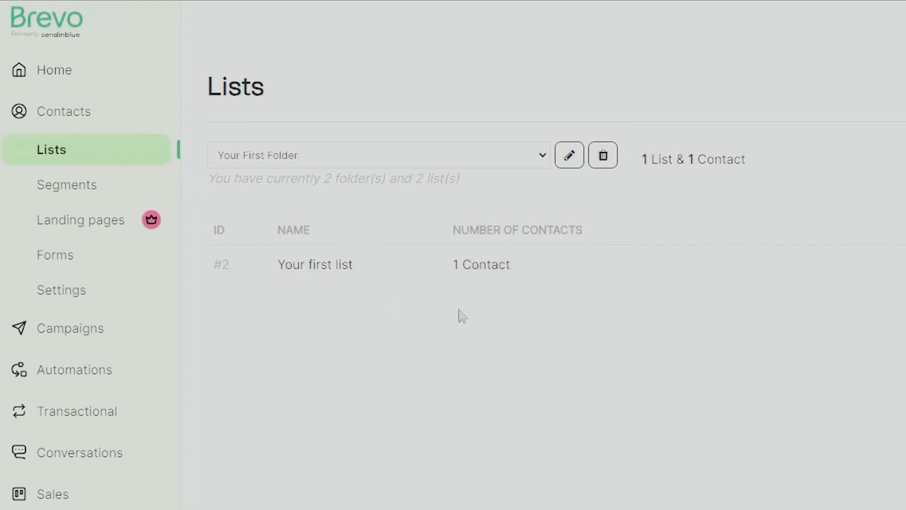
Create a new contact folder named Social and confirm it appears among the folders
click(445, 163)
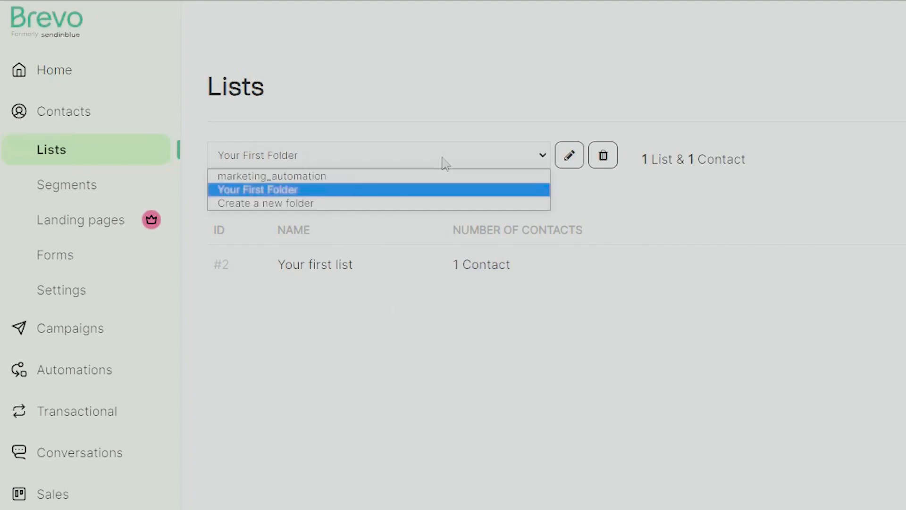
click(289, 203)
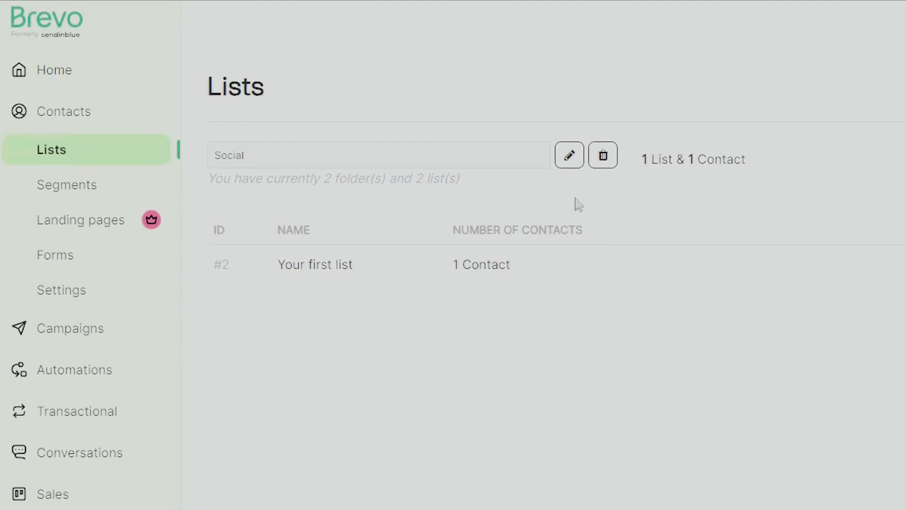
click(578, 205)
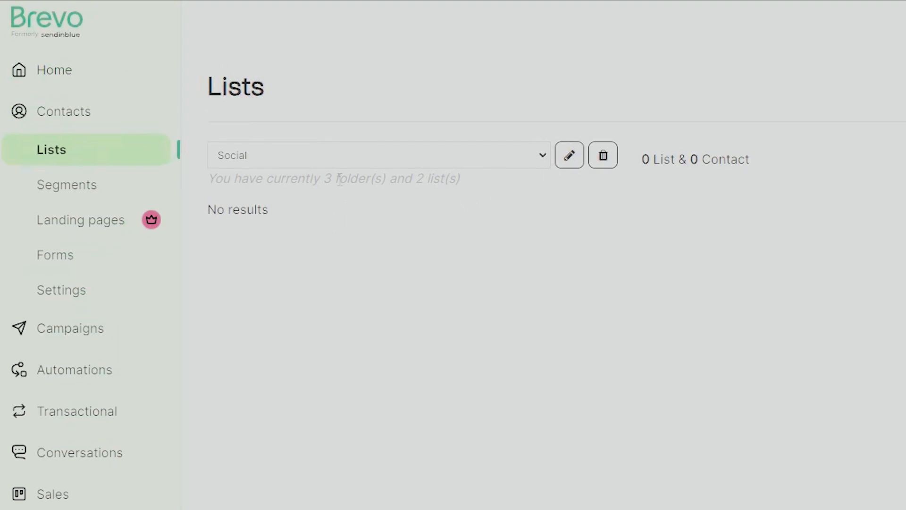
click(395, 160)
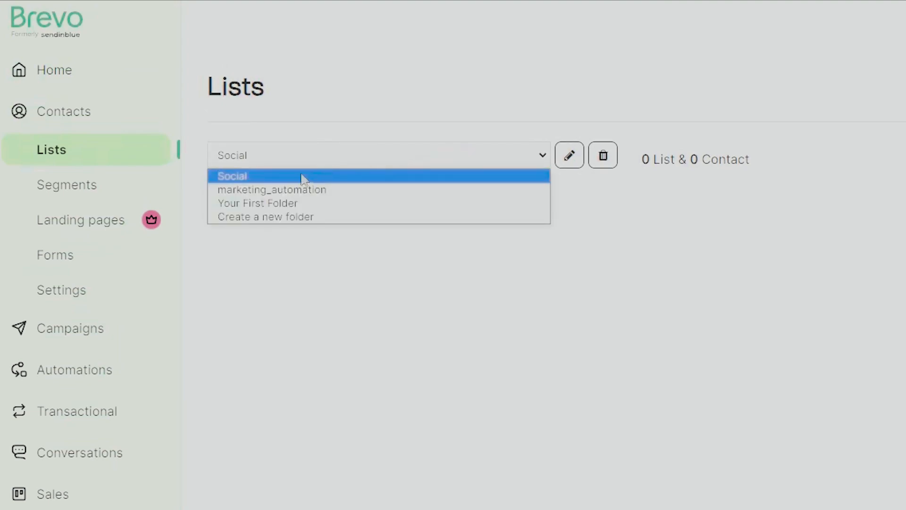
click(245, 175)
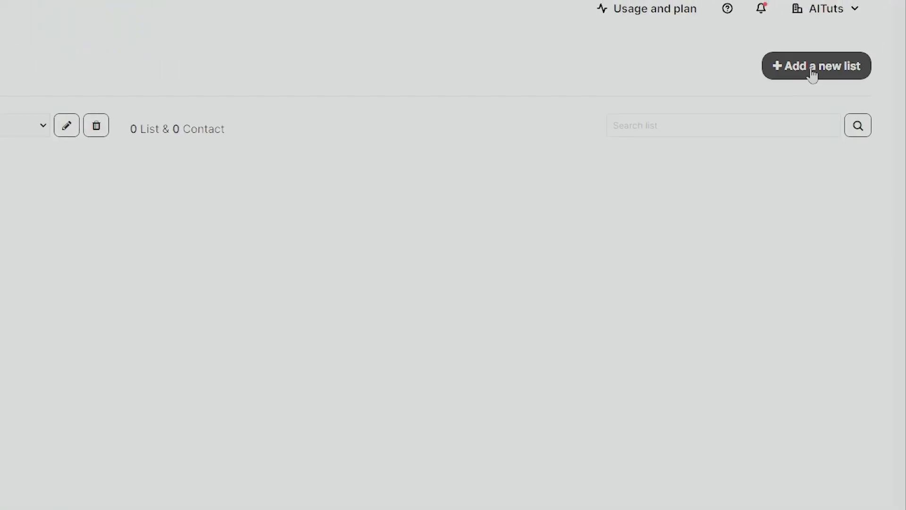
Create an empty contact list named 'Newsletter Subscribers'
click(807, 81)
click(478, 232)
text(News)
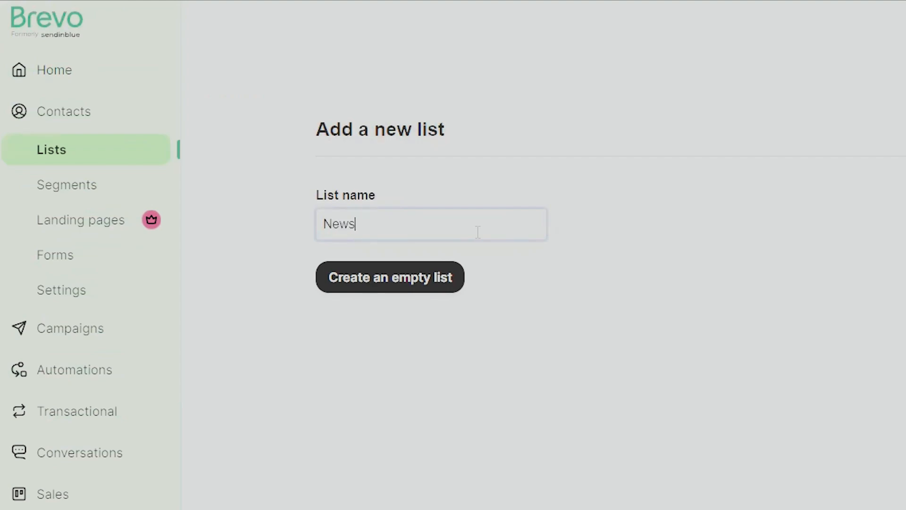
text(letter Sc)
text(bscribers)
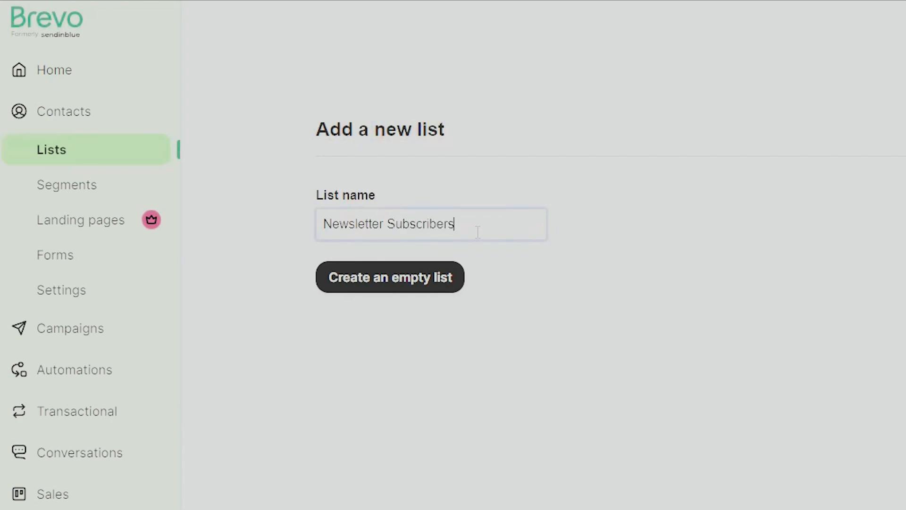
click(417, 292)
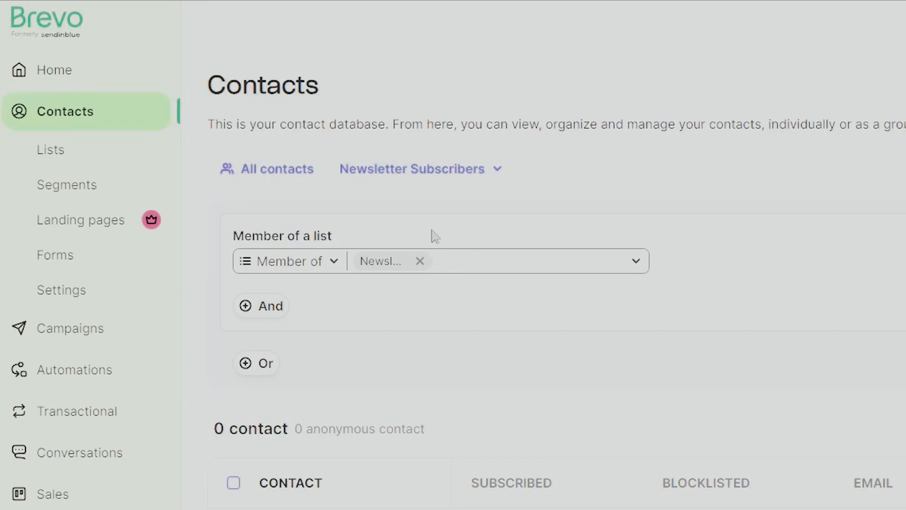
click(485, 176)
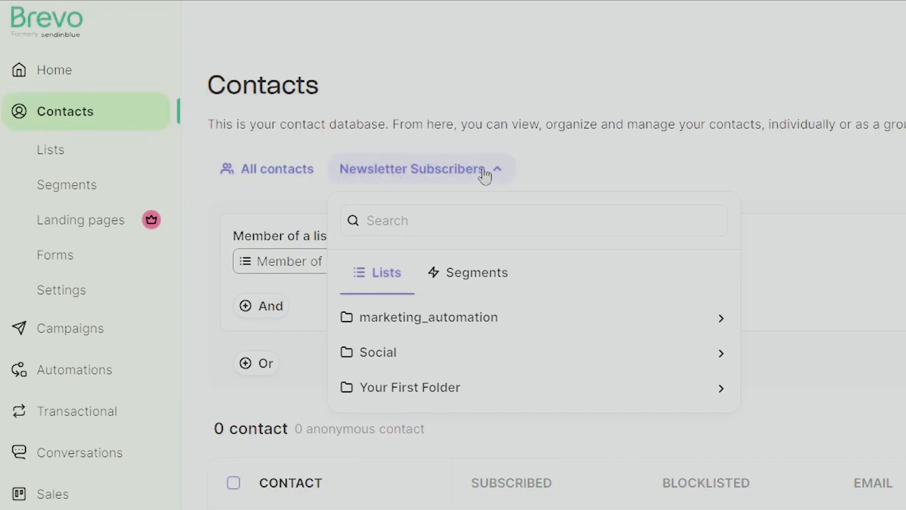
click(484, 175)
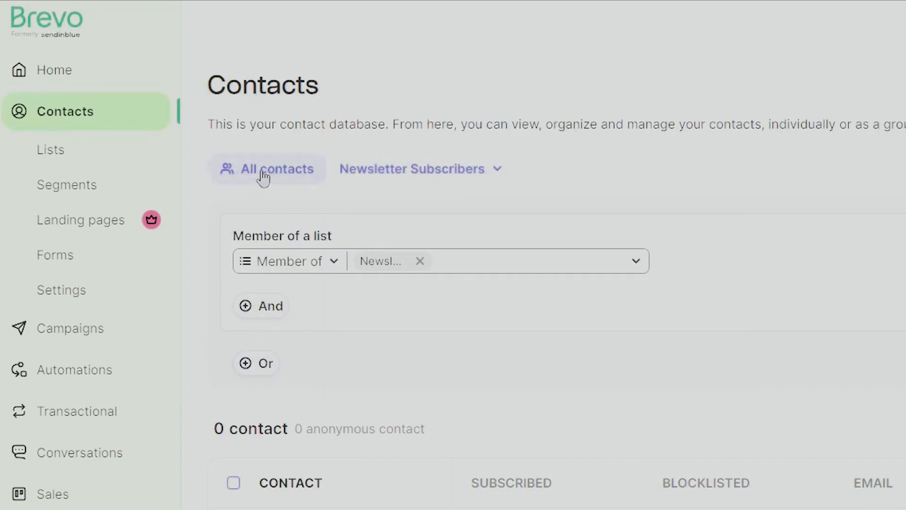
From All contacts, add the first contact to the Social > Newsletter Subscribers list
click(291, 179)
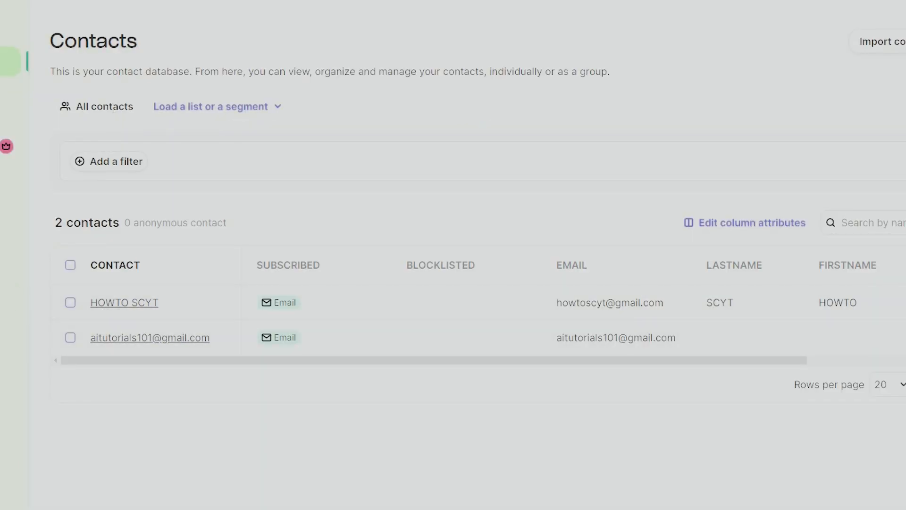
click(71, 305)
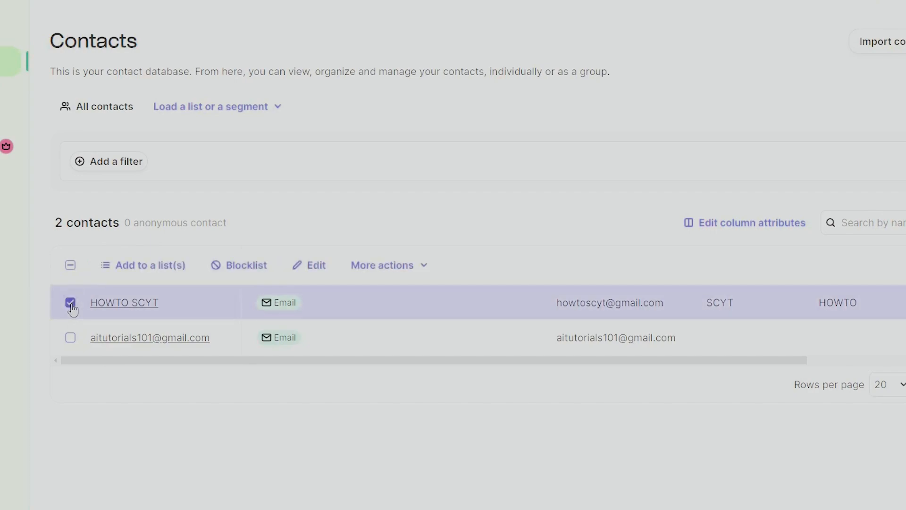
click(159, 269)
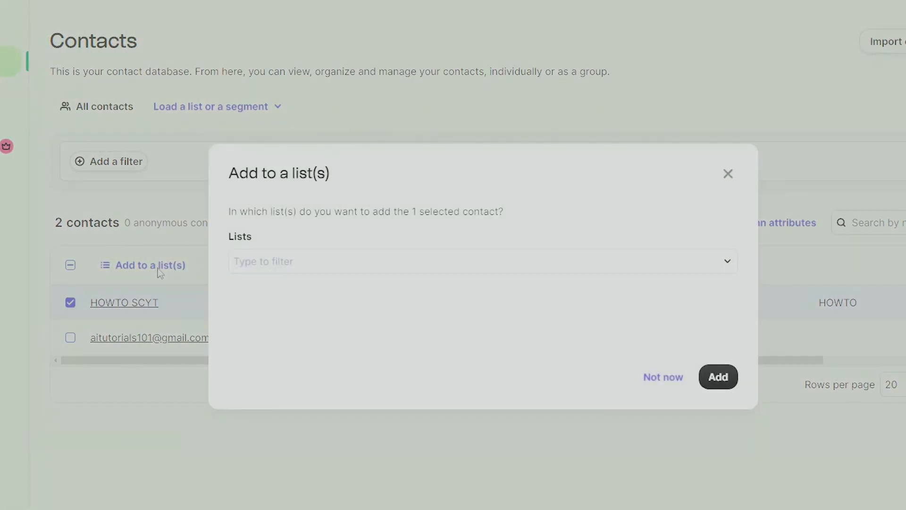
click(287, 270)
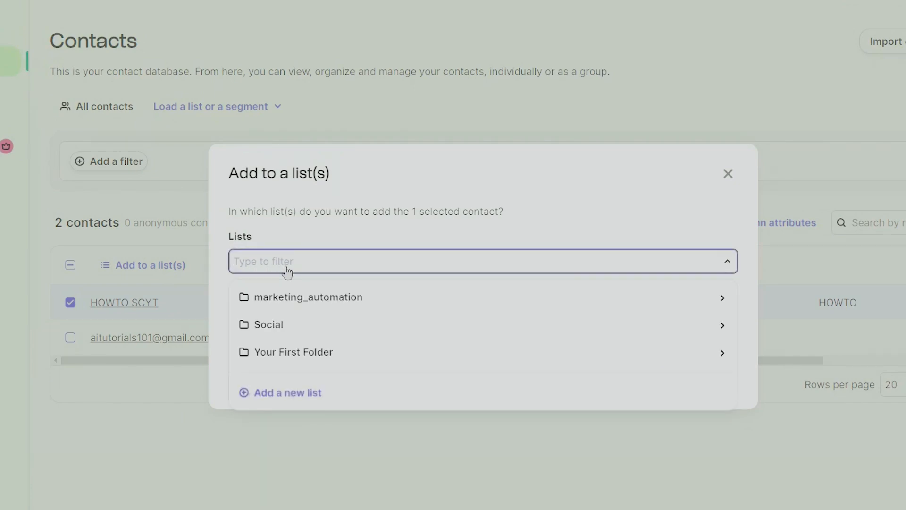
click(721, 328)
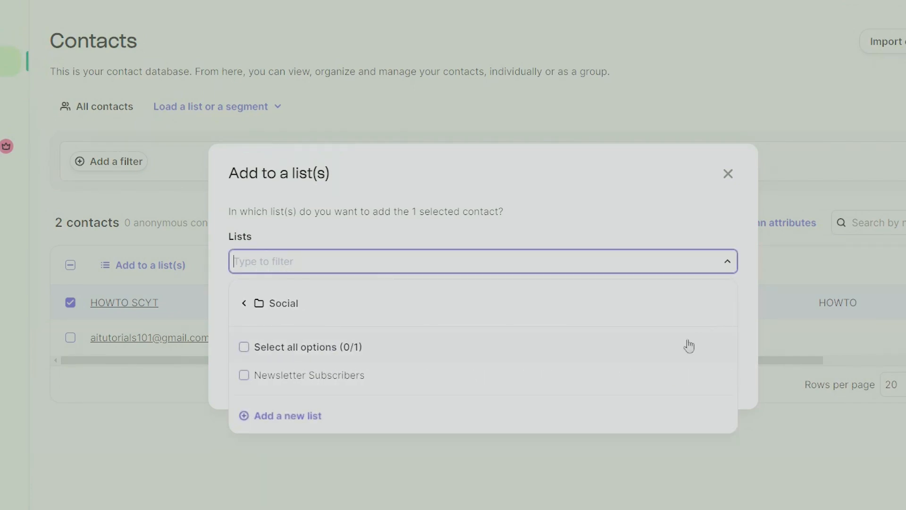
click(245, 376)
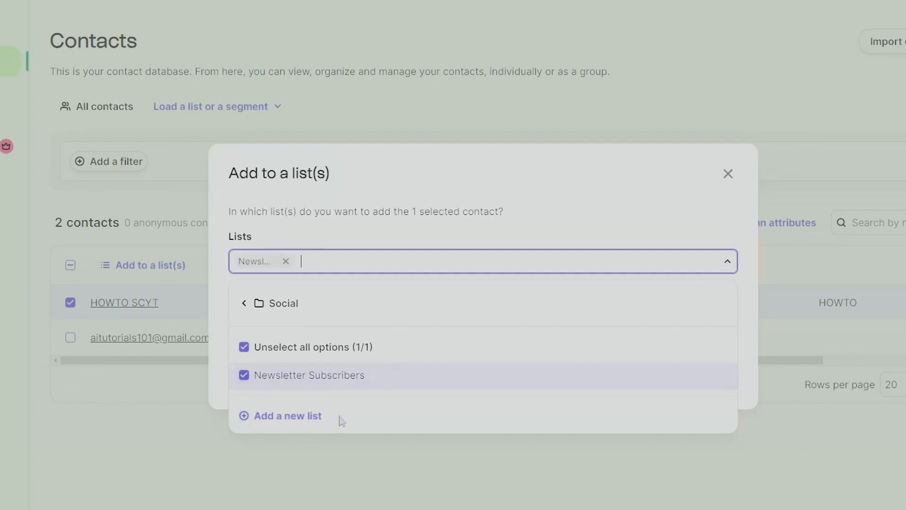
click(538, 230)
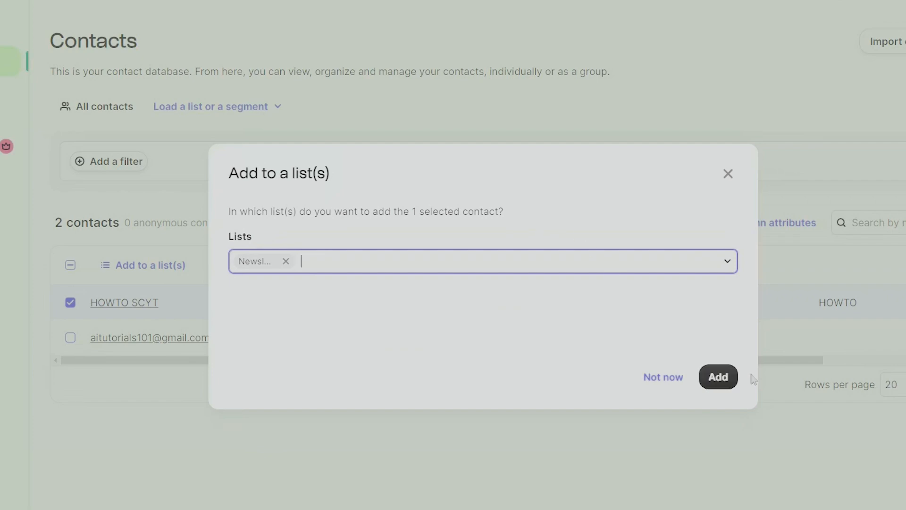
click(722, 382)
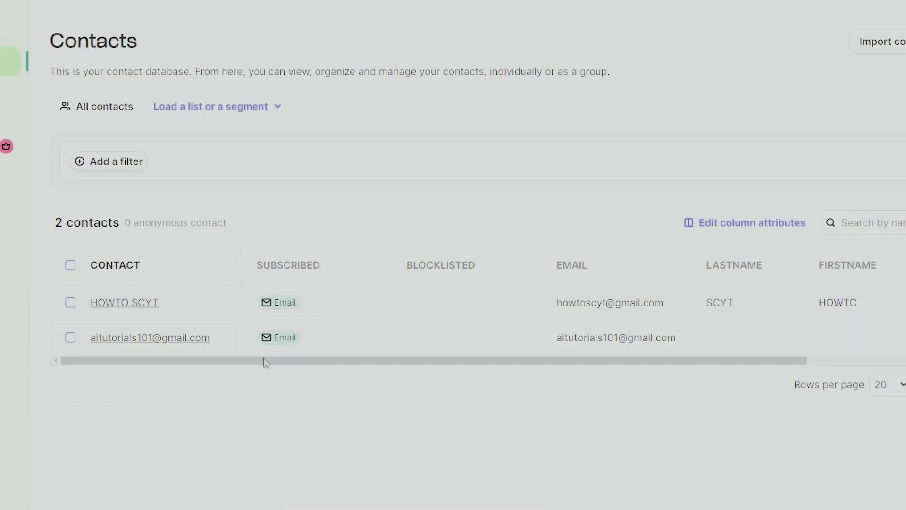
Load Social > Newsletter Subscribers to see its 1 contact, then switch to the Segments page
drag(286, 365, 140, 332)
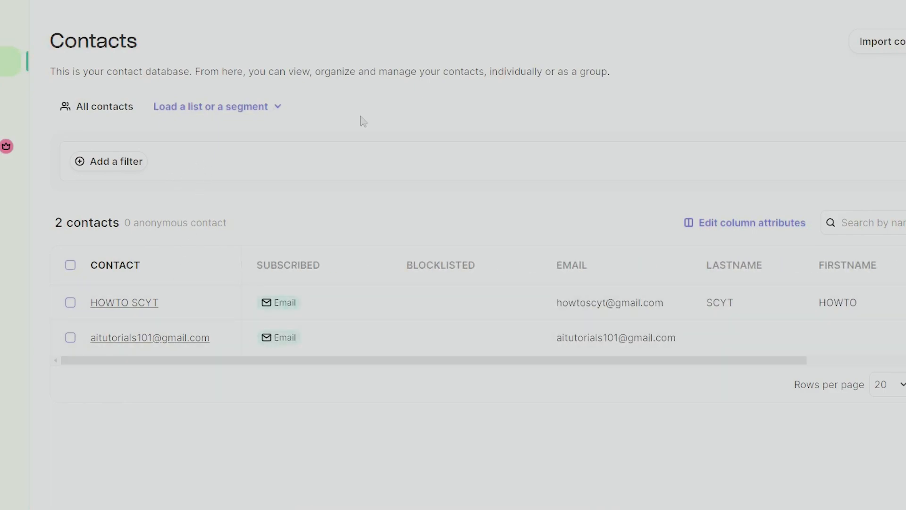
click(243, 108)
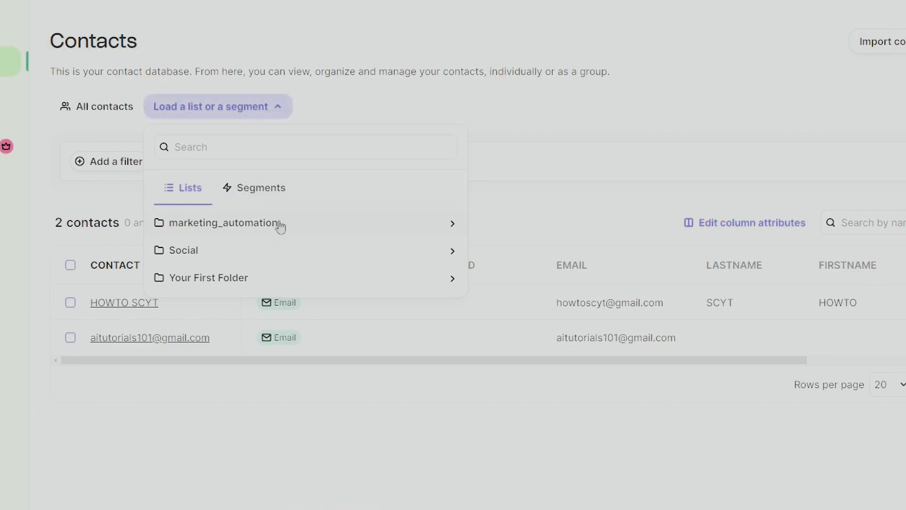
click(189, 251)
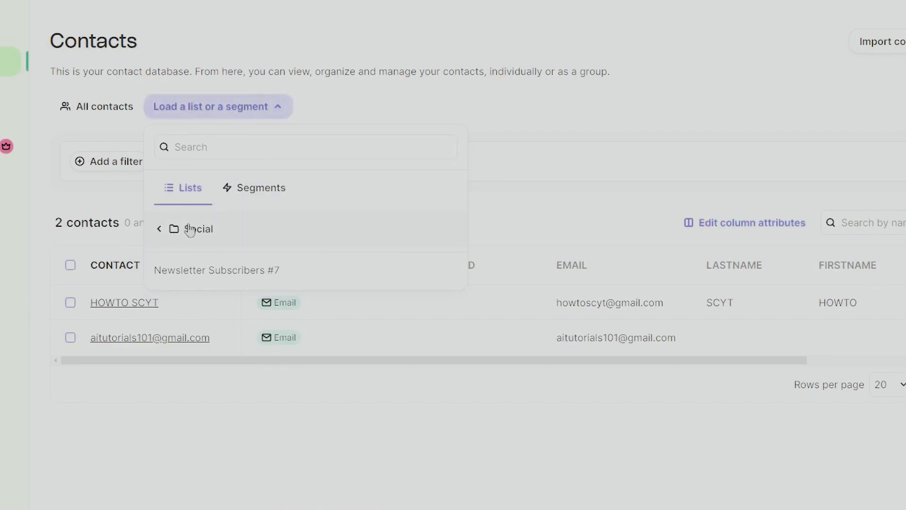
click(216, 272)
drag(388, 414, 649, 413)
drag(779, 414, 362, 411)
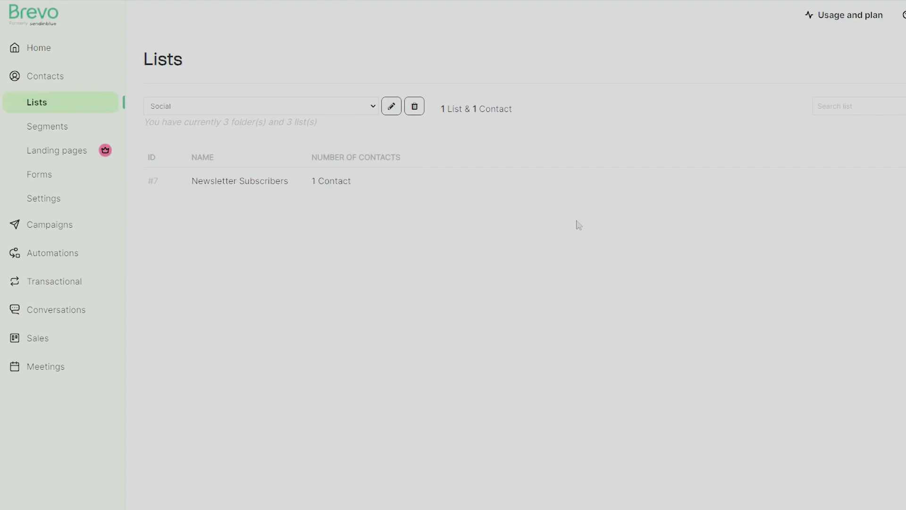
click(52, 134)
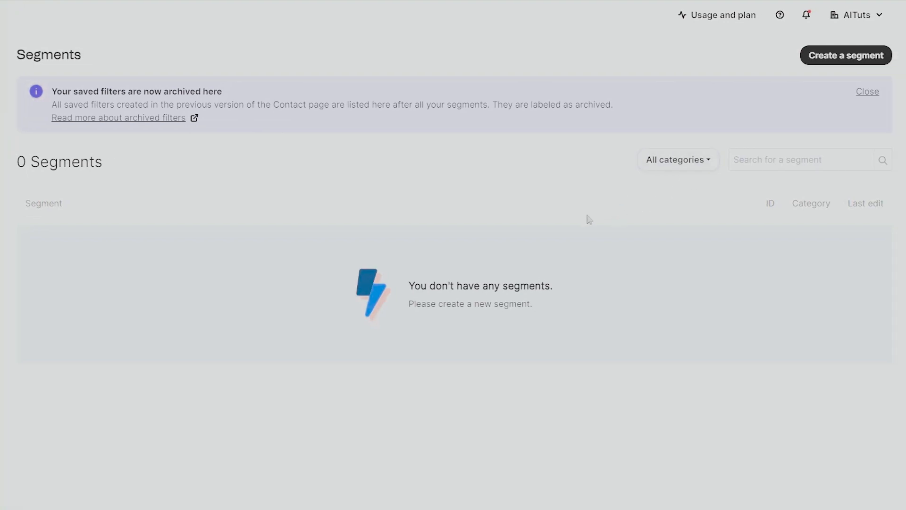
Build a new segment filtering contacts whose first name is 'HowTo'
click(859, 57)
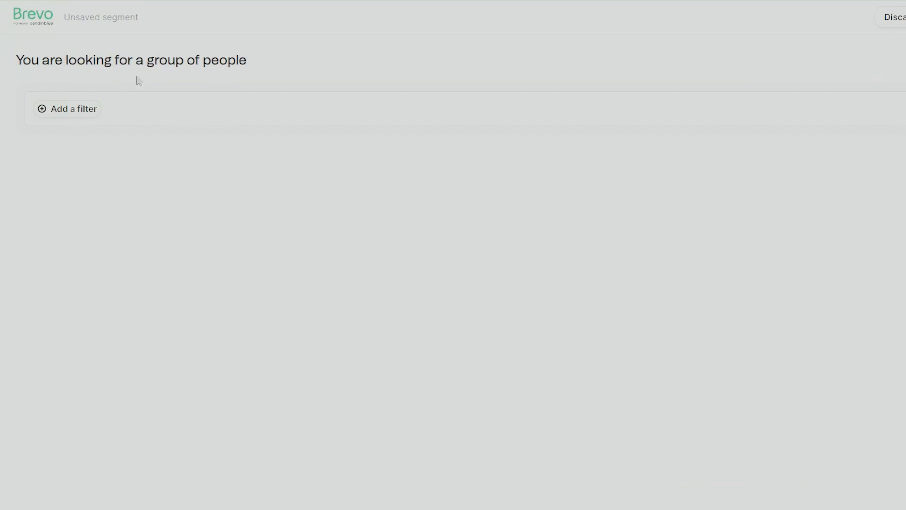
click(68, 114)
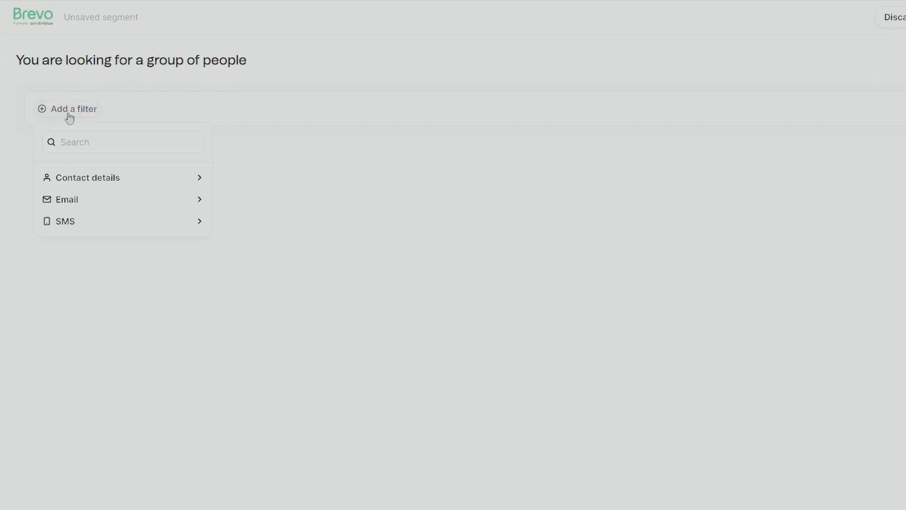
click(136, 182)
scroll(165, 239, down, 5)
scroll(168, 239, up, 5)
scroll(180, 267, down, 2)
scroll(178, 264, up, 1)
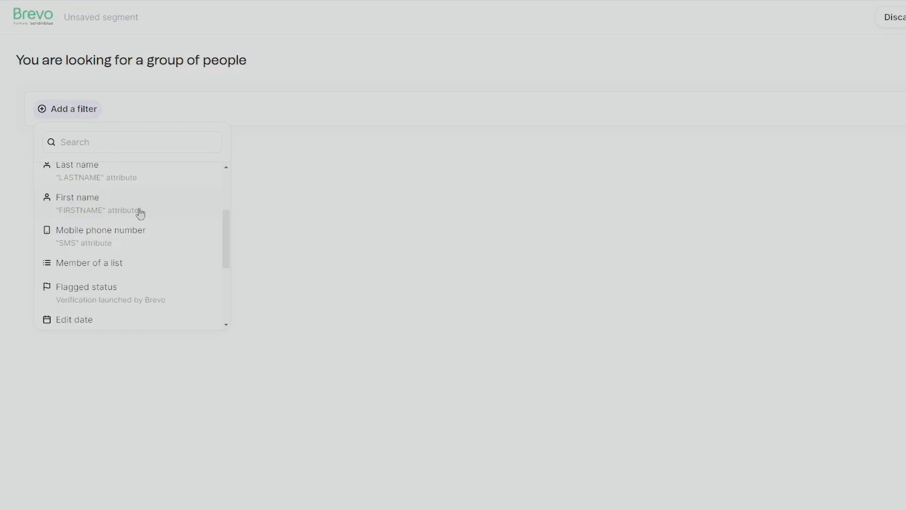
click(138, 211)
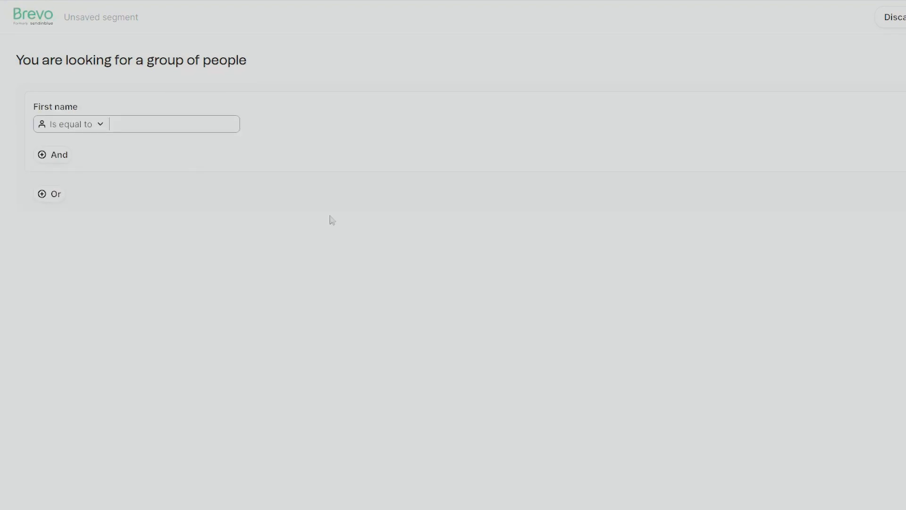
text(How TO)
key(BackSpace)
key(BackSpace)
key(BackSpace)
text(To)
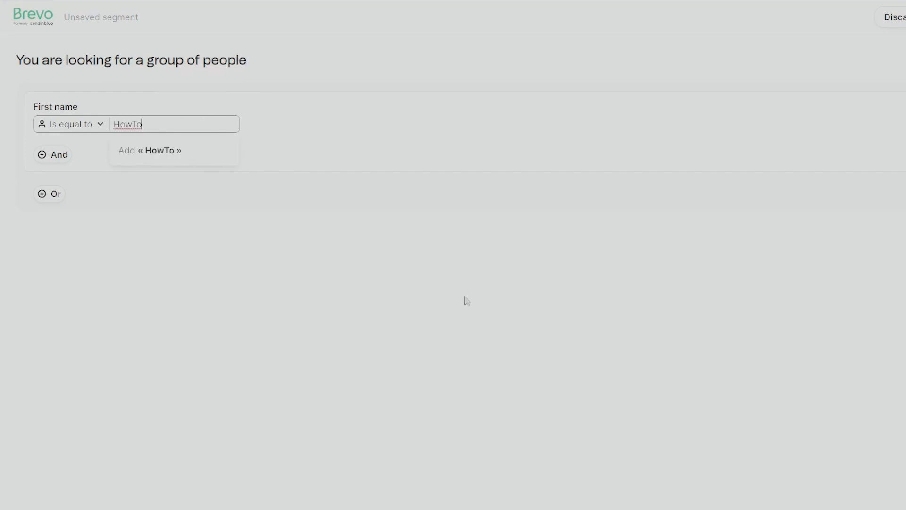
key(Return)
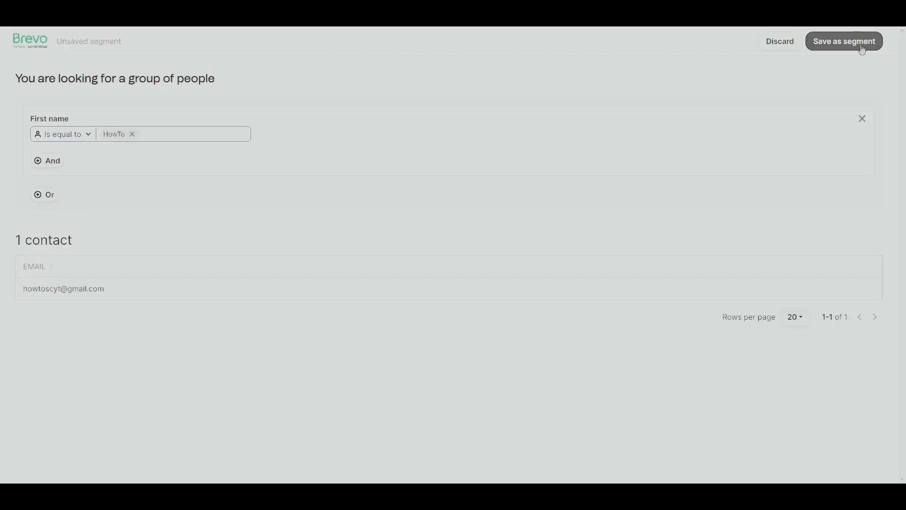
Try saving the segment without a name, dismiss the dialog, and move to the Forms section
click(868, 47)
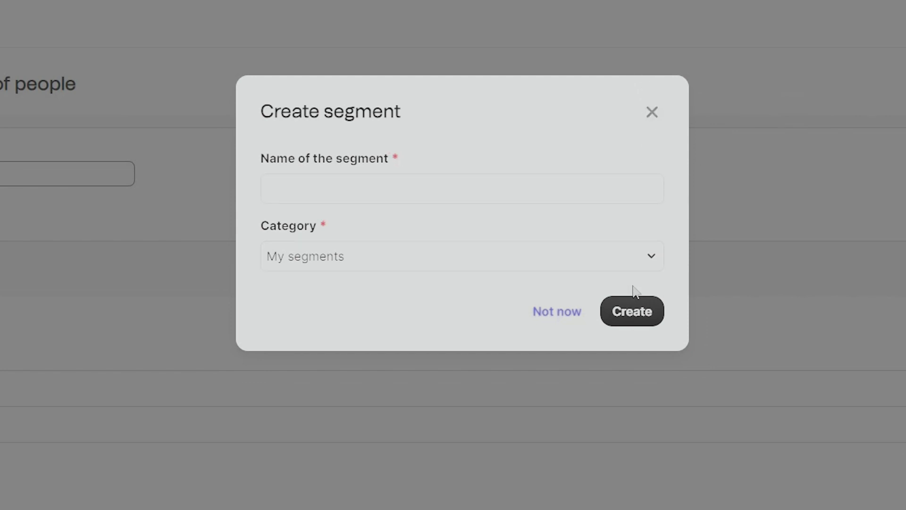
click(634, 309)
click(652, 113)
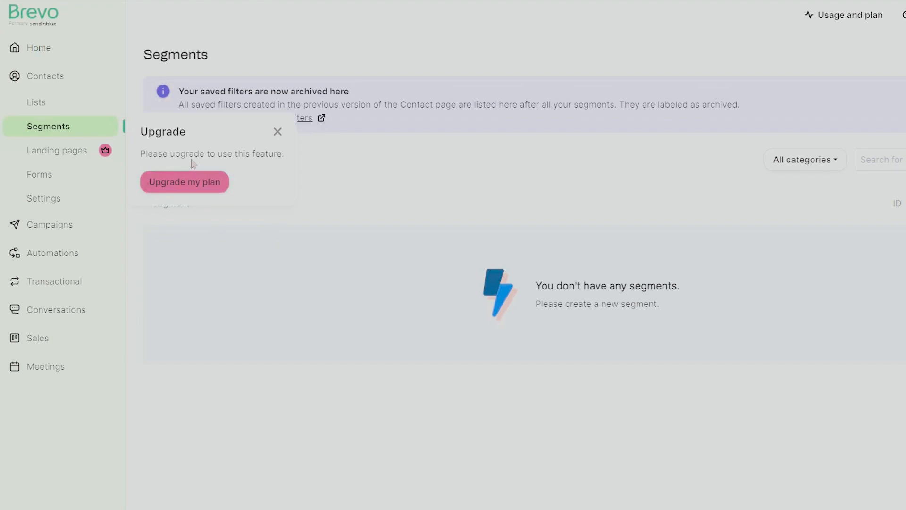
click(64, 183)
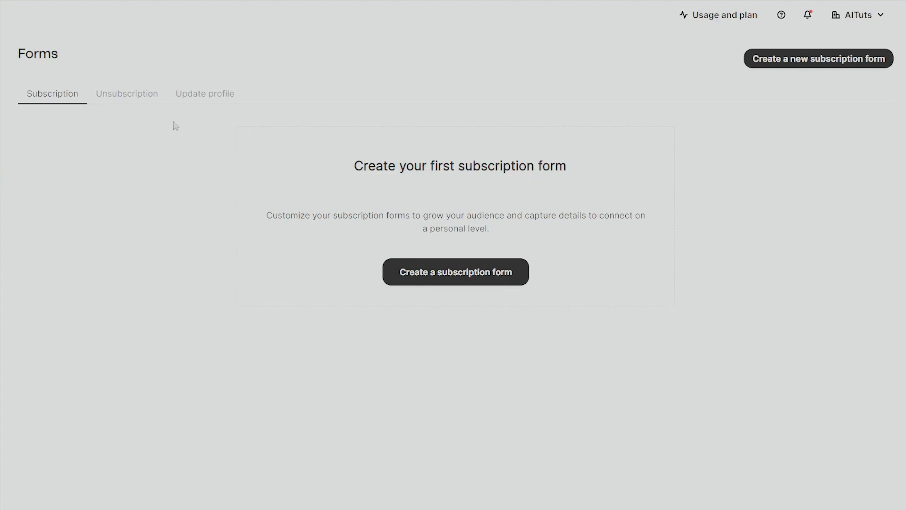
Browse the Unsubscription and Update profile form tabs, then start a new subscription form
click(137, 94)
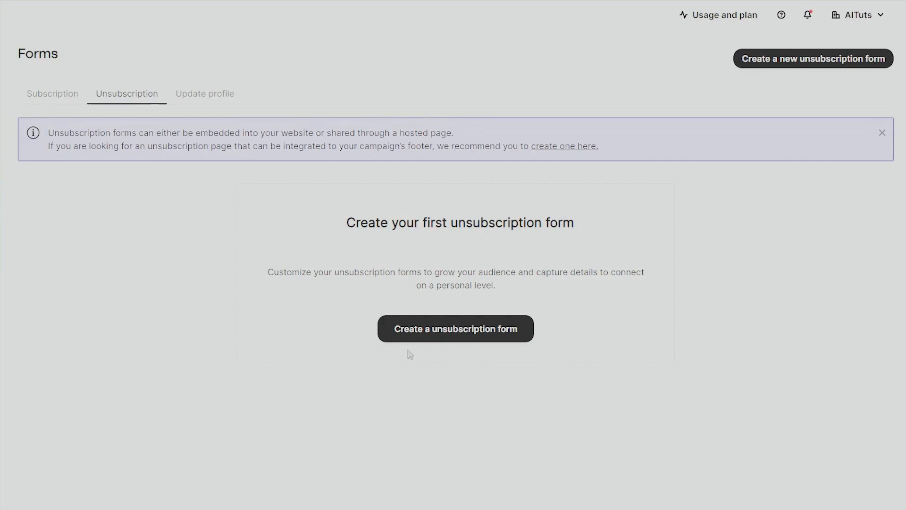
click(207, 100)
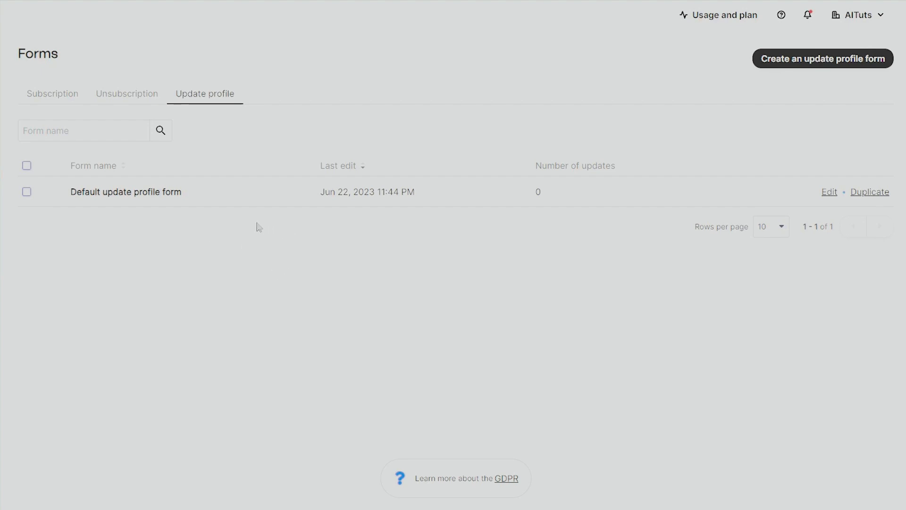
click(34, 98)
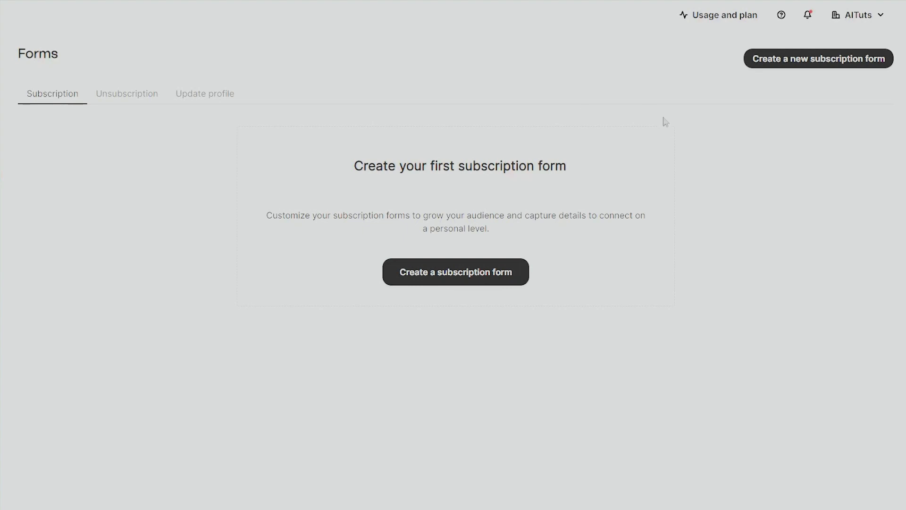
click(796, 57)
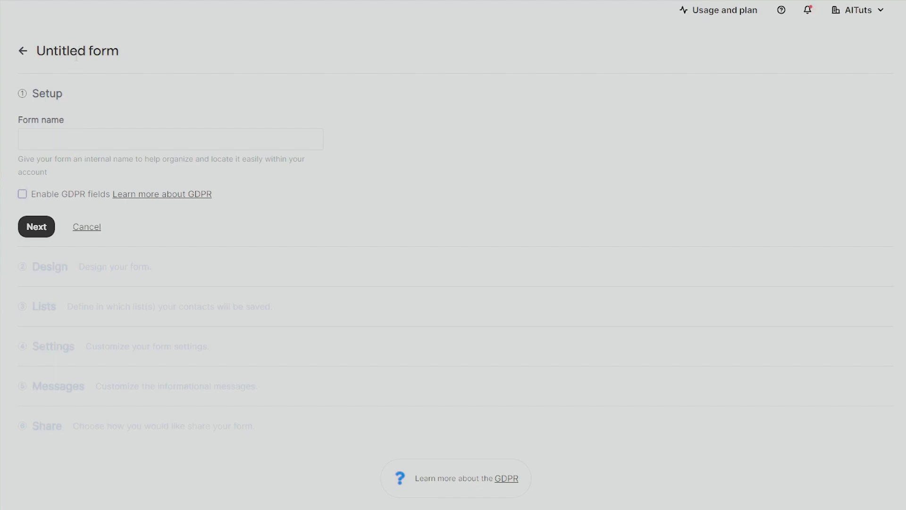
Name the form 'Newsletter Subscription Form', enable GDPR fields, and continue to the Design step
click(123, 139)
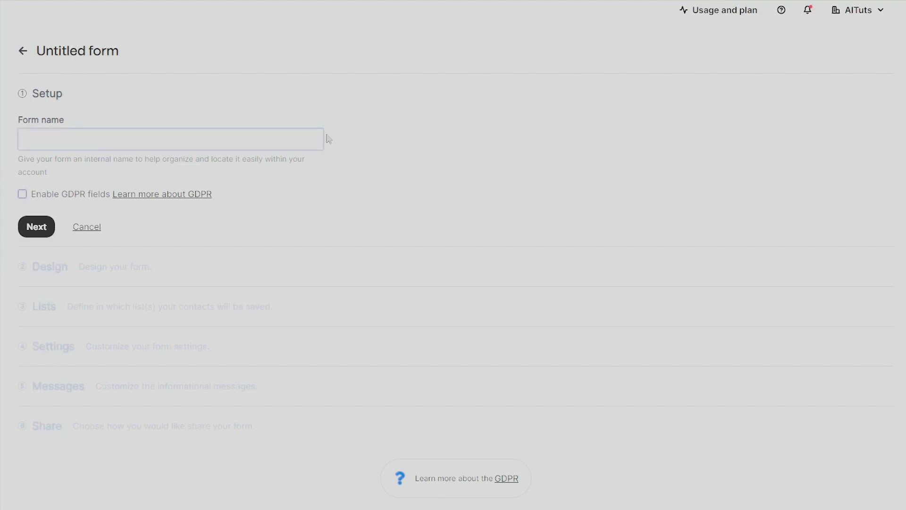
text(Newsla)
text(tter Subscription Form)
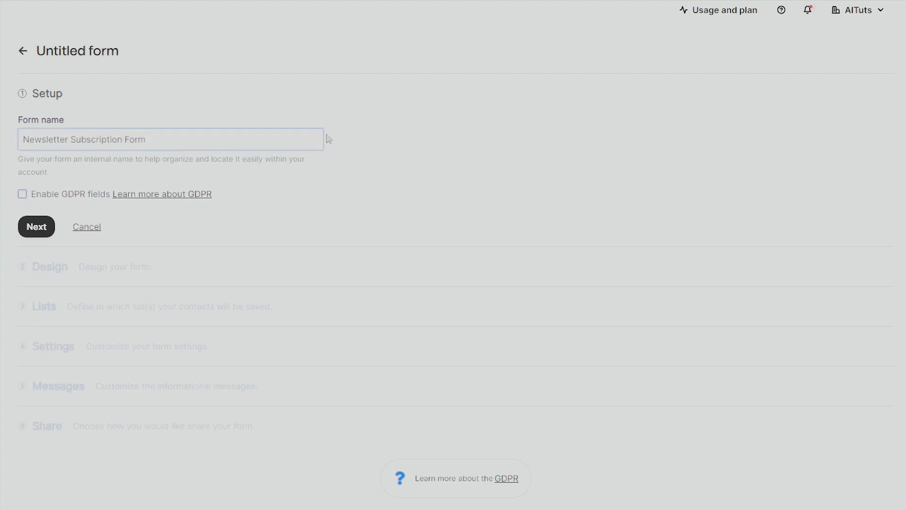
click(358, 171)
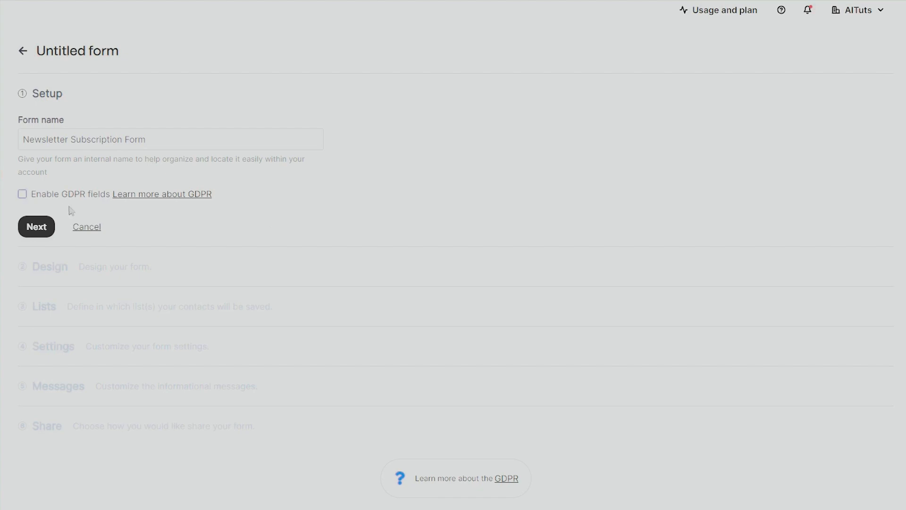
click(22, 195)
click(28, 227)
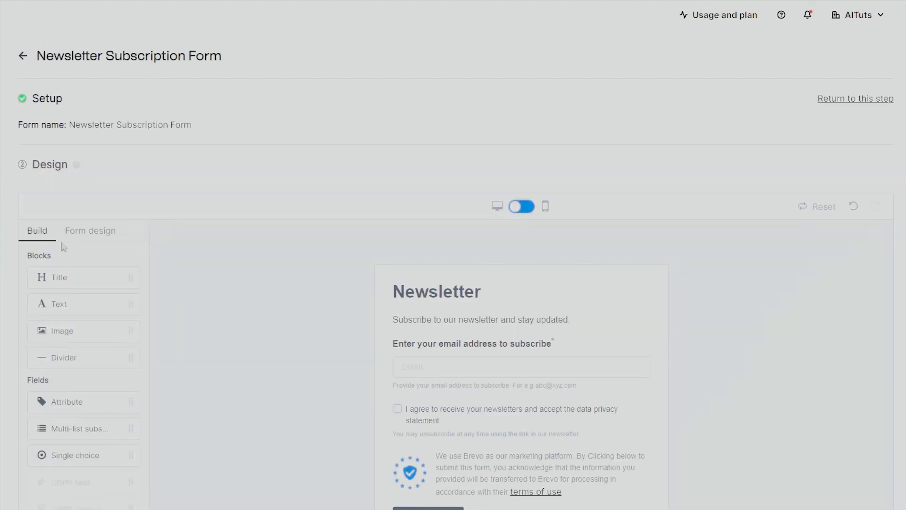
Change the form heading from 'Newsletter' to 'Social Newsletter'
scroll(215, 282, down, 3)
scroll(222, 284, up, 1)
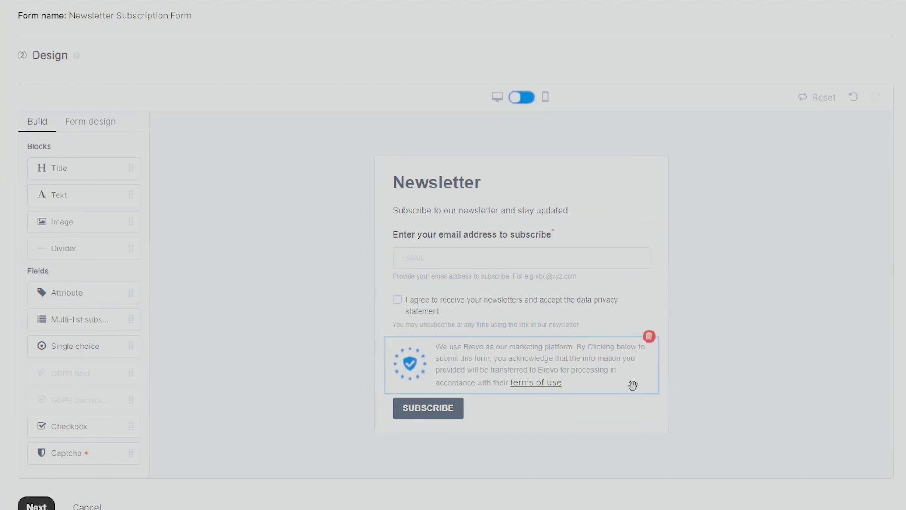
click(529, 186)
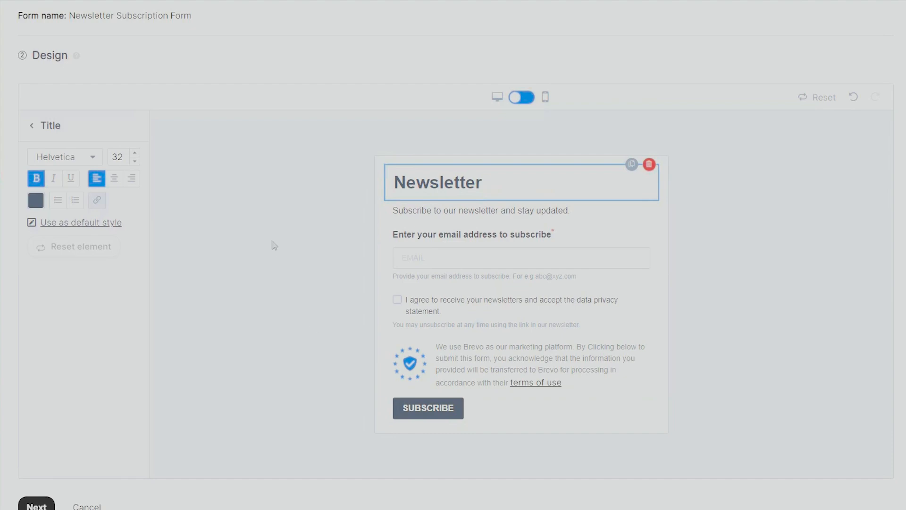
click(486, 213)
click(479, 236)
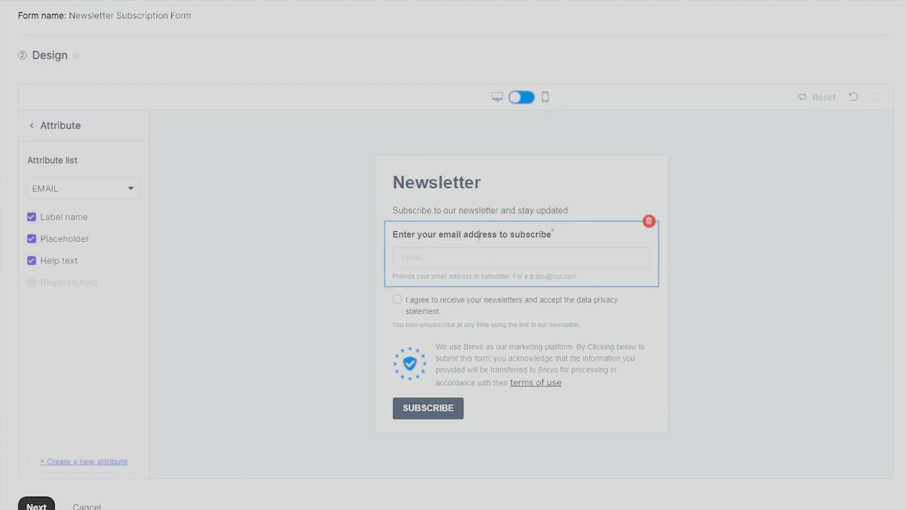
click(461, 313)
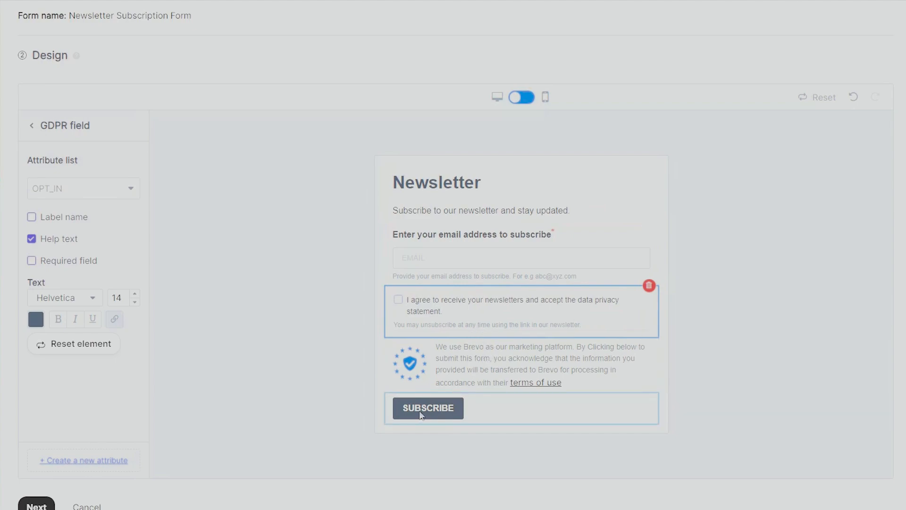
click(461, 207)
click(428, 182)
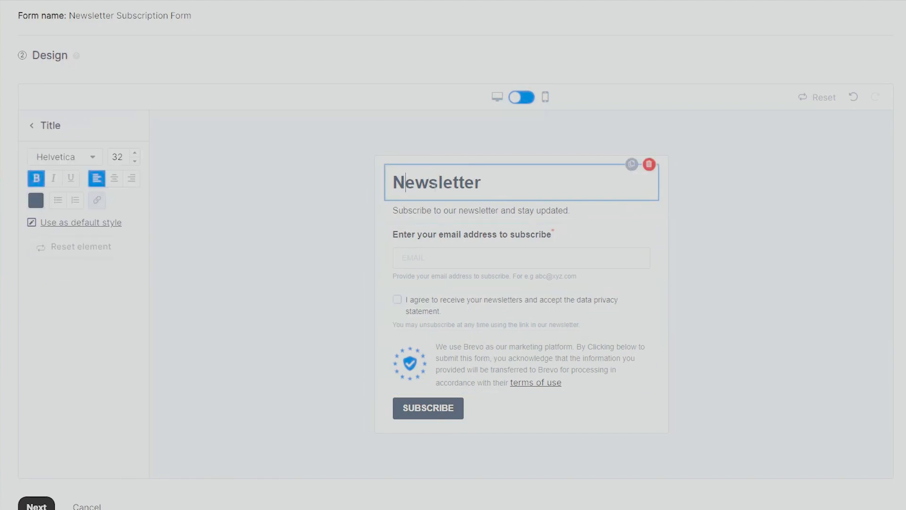
text(Social)
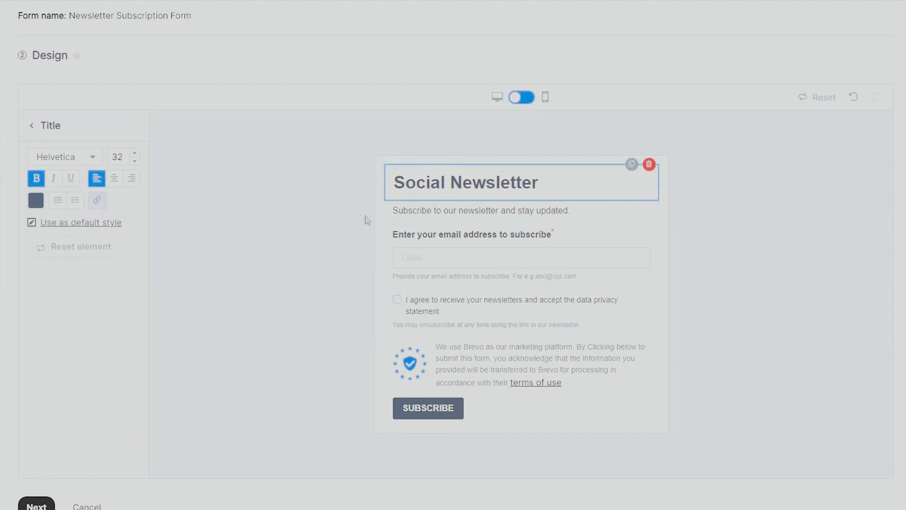
click(333, 224)
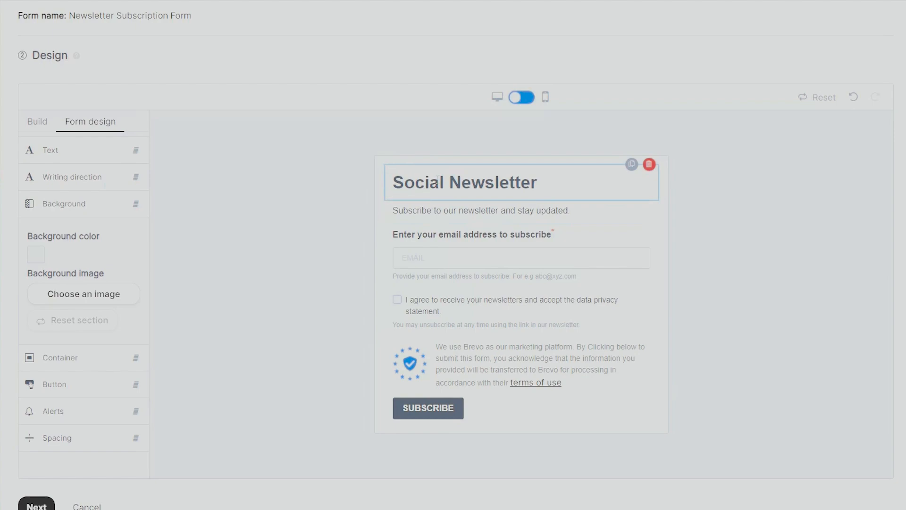
Try dragging blocks and an attribute field from the Build panel below the email field
click(43, 124)
scroll(72, 221, down, 1)
scroll(71, 222, up, 2)
drag(77, 222, 100, 306)
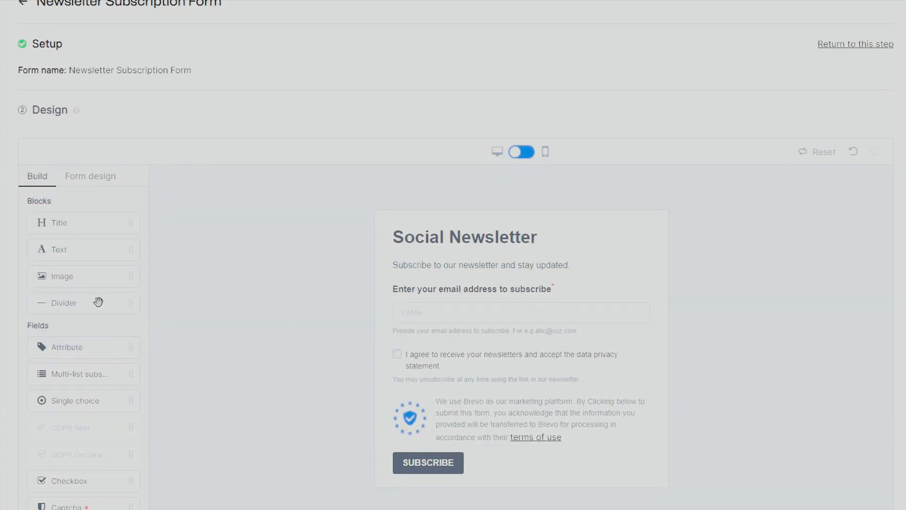
scroll(95, 297, down, 1)
drag(60, 227, 429, 227)
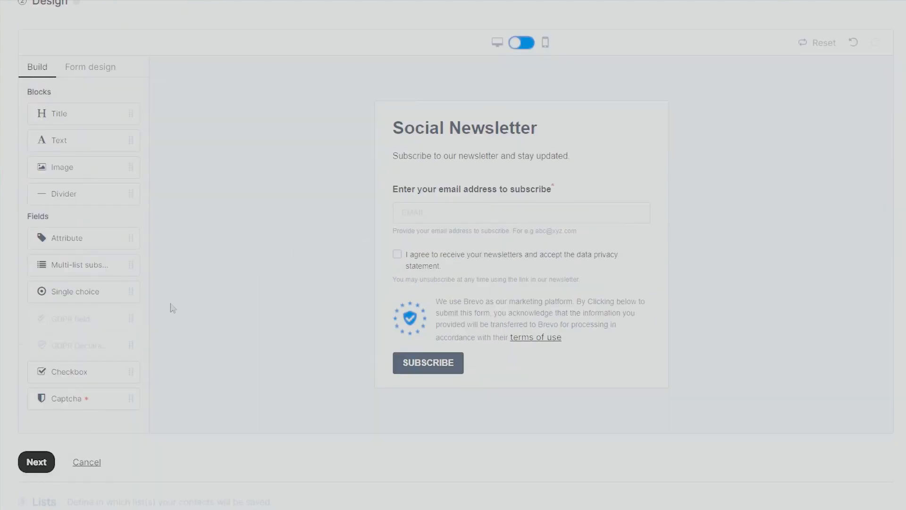
scroll(84, 257, down, 2)
scroll(86, 258, up, 1)
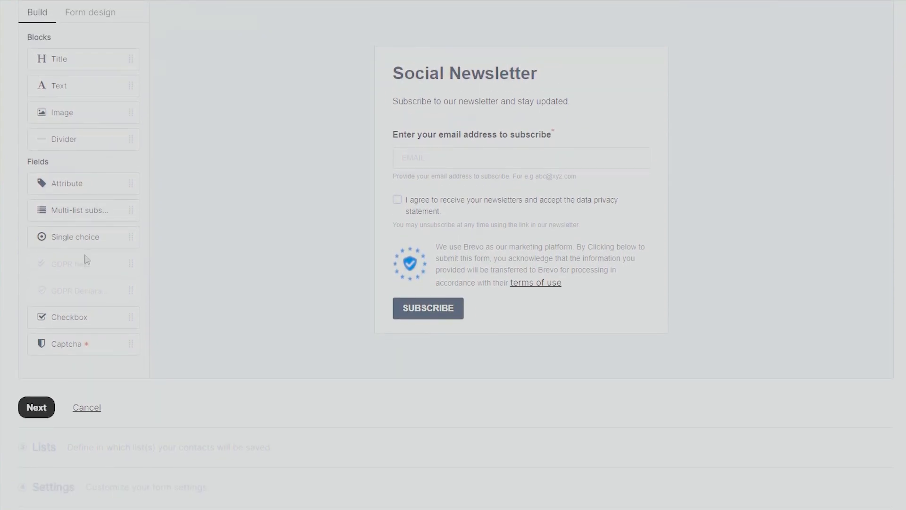
drag(79, 183, 110, 259)
scroll(109, 232, down, 1)
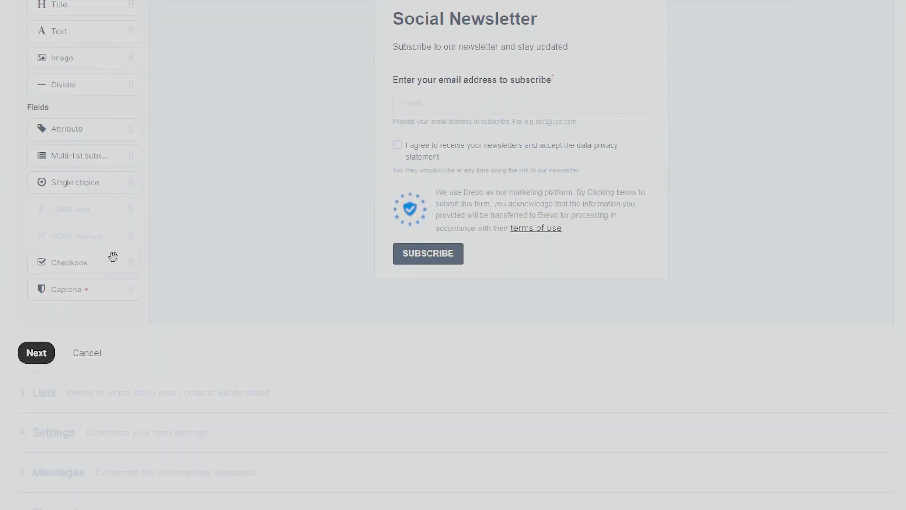
scroll(269, 255, up, 3)
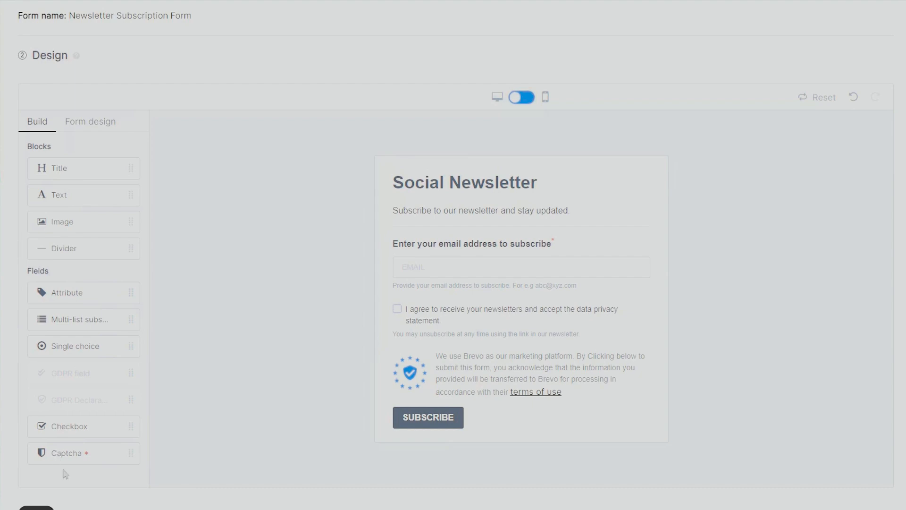
Place a reCAPTCHA block above the Brevo notice, leaving its site and secret keys blank
click(73, 455)
drag(55, 448, 413, 300)
scroll(331, 307, down, 2)
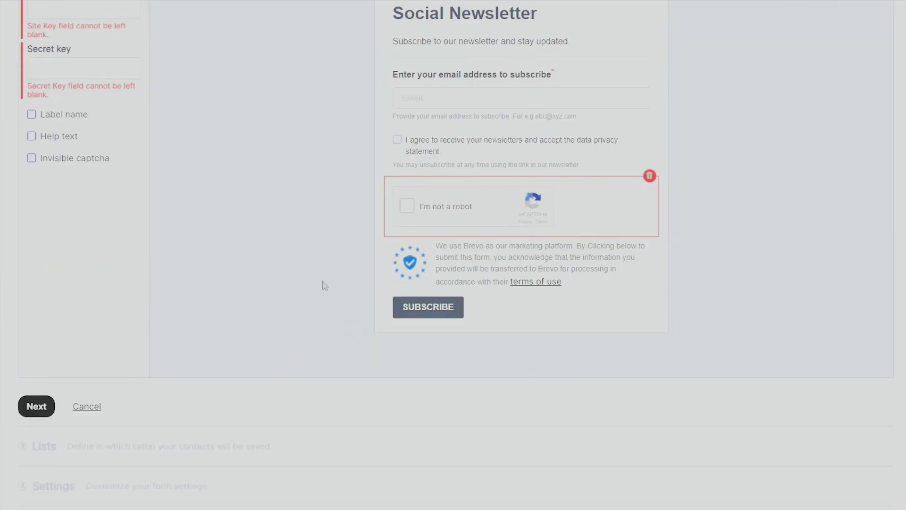
scroll(279, 303, up, 4)
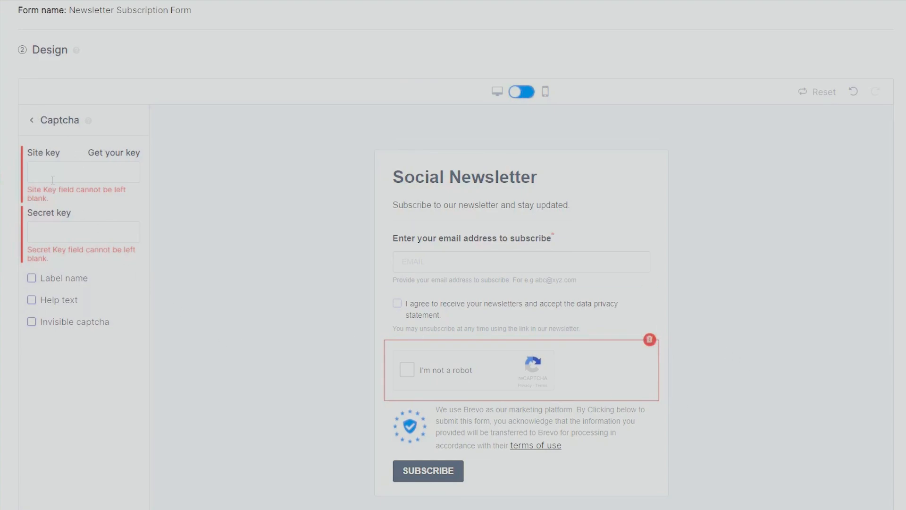
Remove the reCAPTCHA block and preview the form in phone and desktop views
click(649, 339)
click(506, 295)
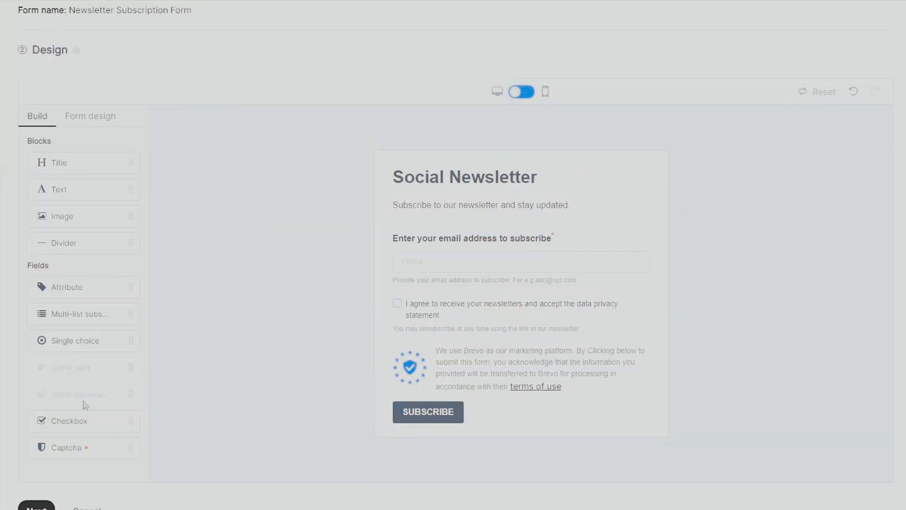
click(521, 92)
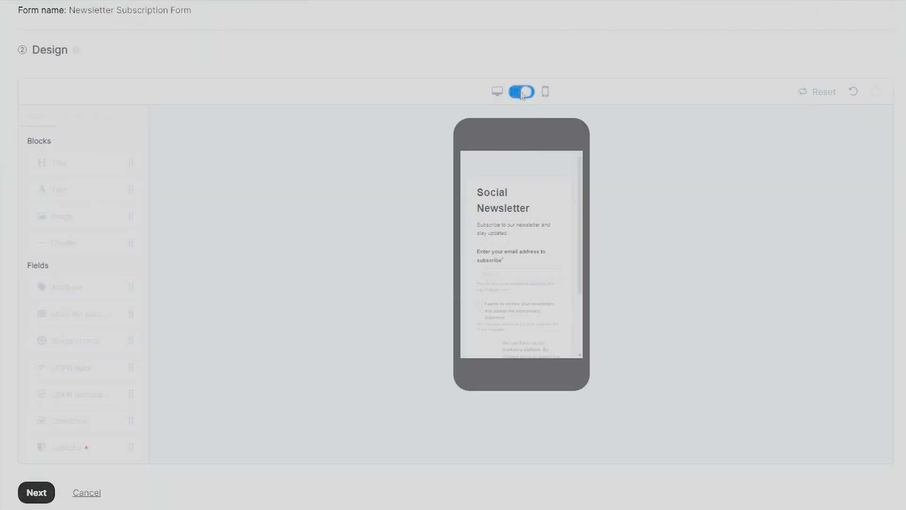
scroll(514, 304, down, 2)
scroll(523, 315, up, 3)
click(521, 92)
click(521, 92)
scroll(533, 199, down, 3)
scroll(543, 198, up, 3)
click(528, 94)
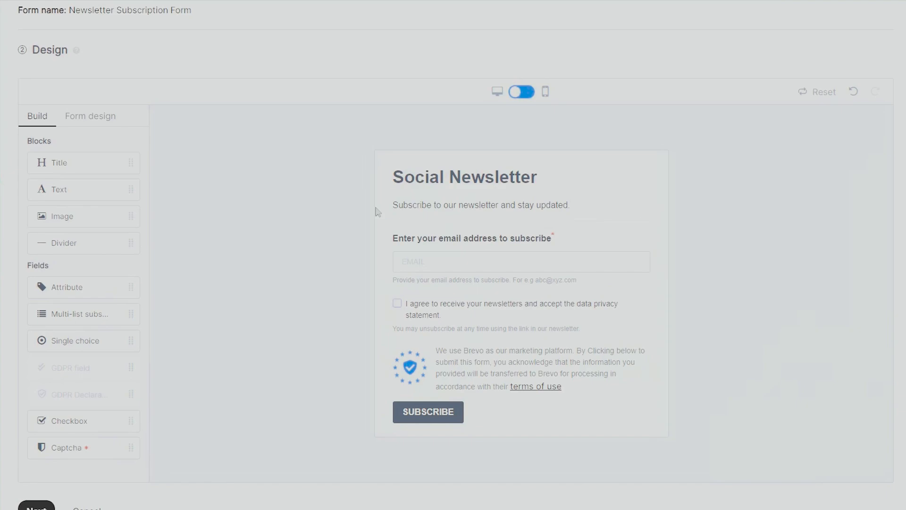
scroll(272, 396, down, 1)
scroll(271, 396, up, 2)
Review the heading, Button and Alerts style options in Form design without changing anything
click(90, 173)
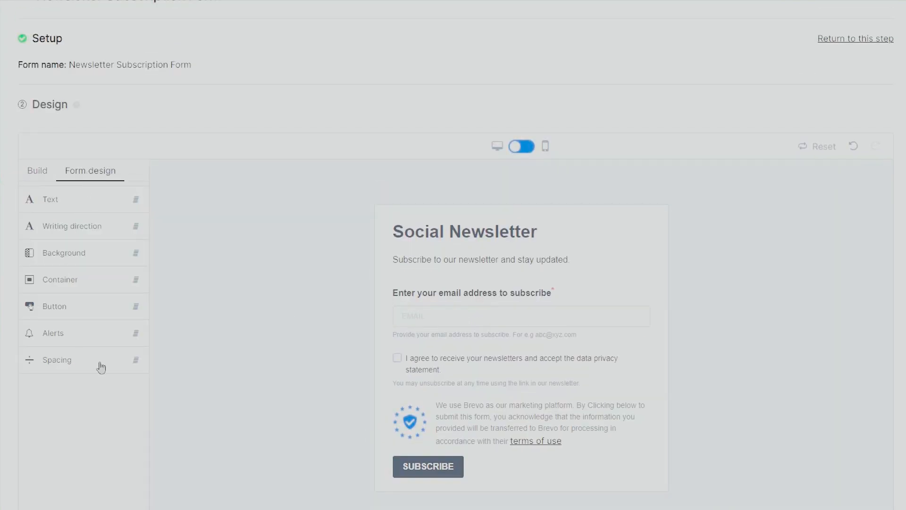
click(435, 234)
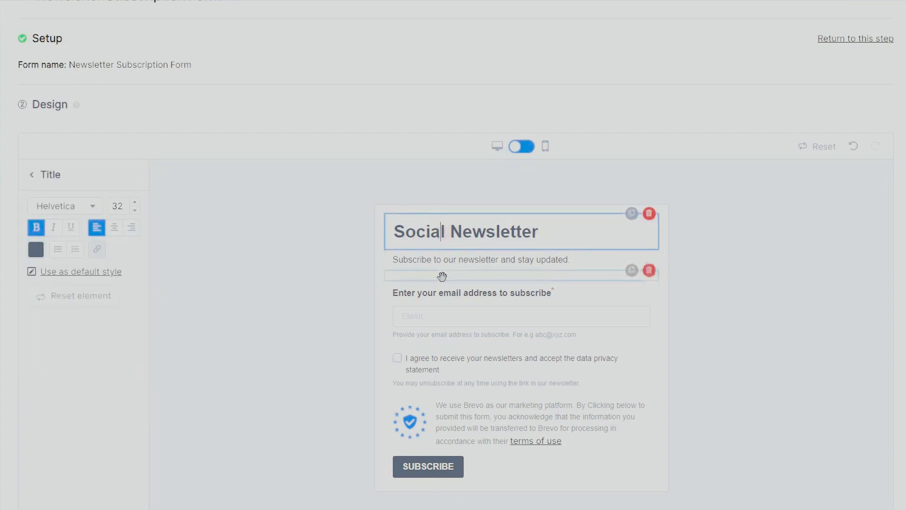
click(32, 176)
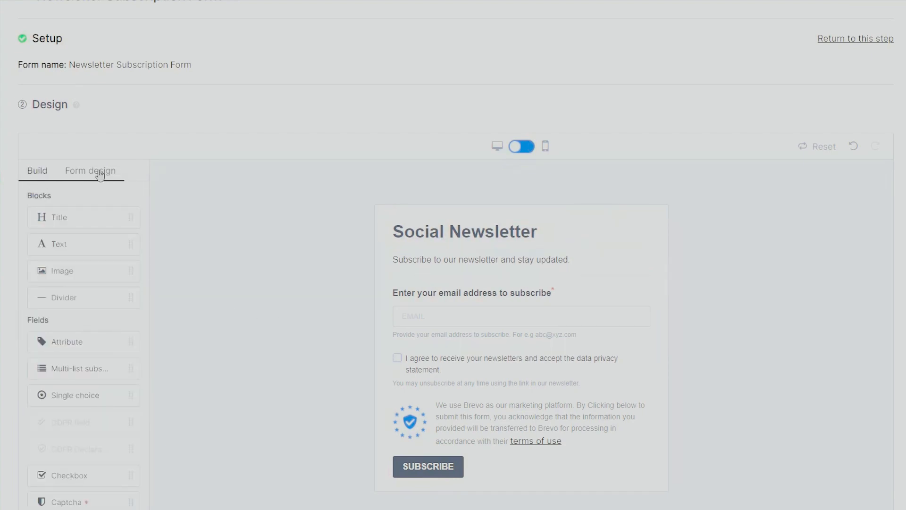
click(100, 173)
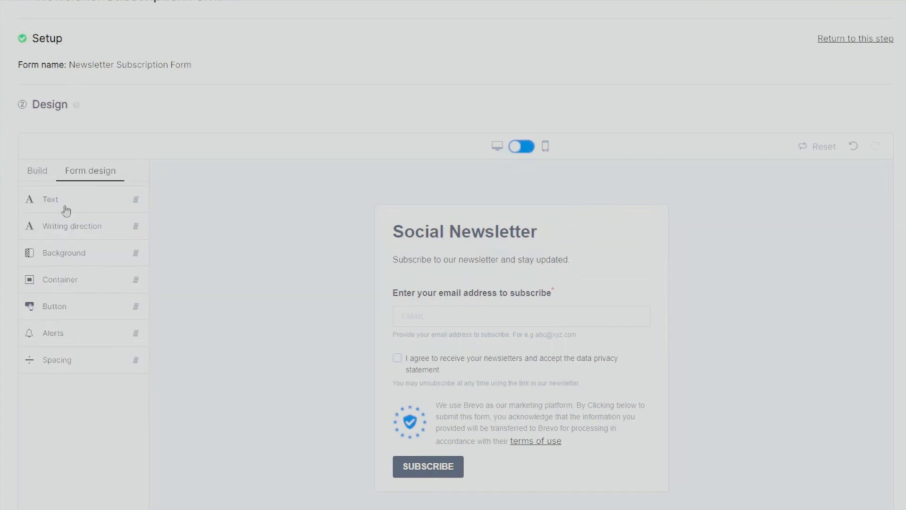
click(82, 309)
click(75, 308)
click(78, 340)
click(81, 339)
click(81, 339)
click(88, 386)
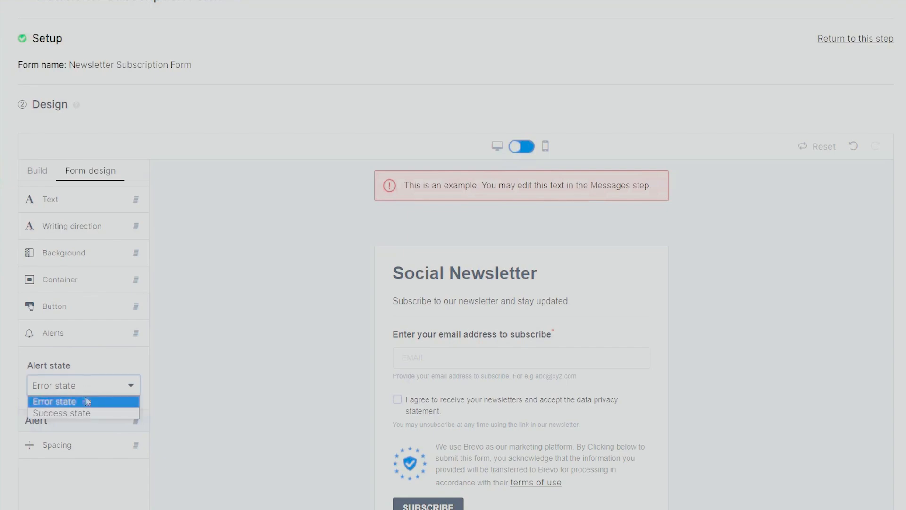
click(84, 336)
Accept the design unchanged and advance to the Lists step
scroll(259, 358, down, 1)
scroll(254, 330, up, 2)
scroll(464, 366, down, 3)
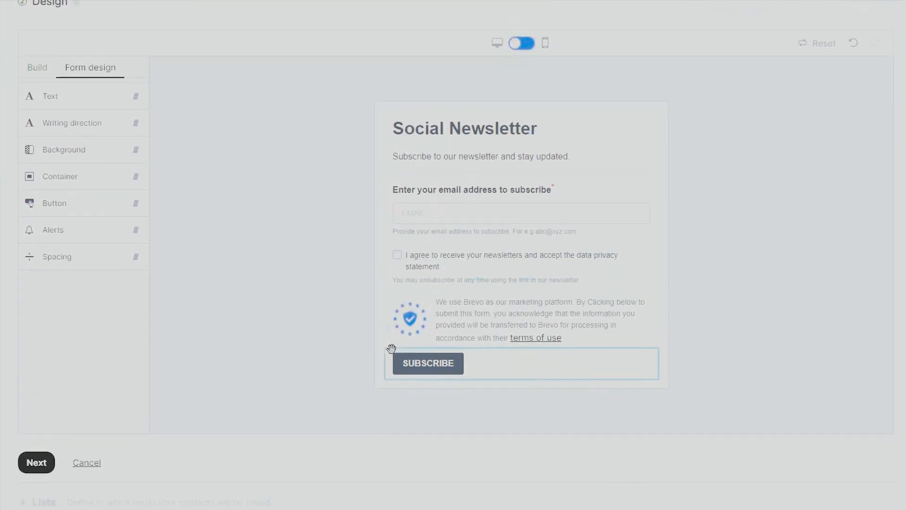
scroll(393, 351, down, 3)
click(32, 303)
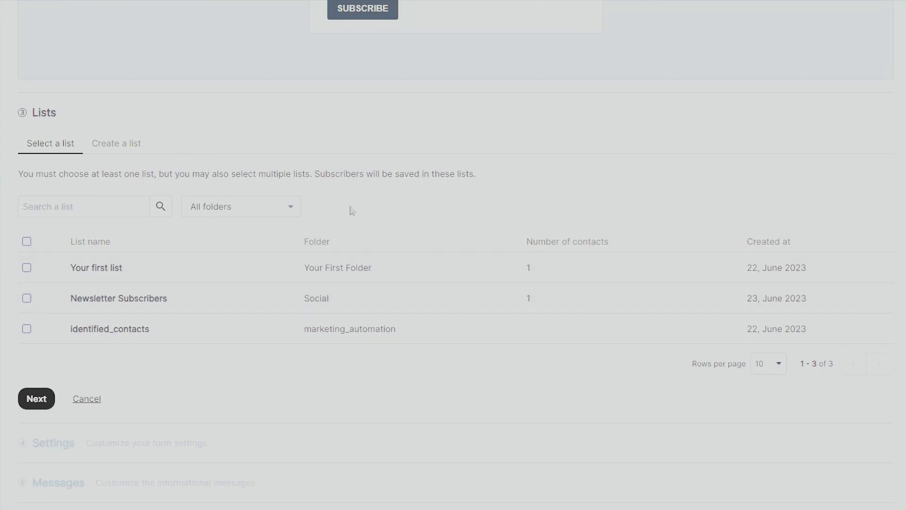
Save subscribers to the Newsletter Subscribers list and continue to Settings
click(27, 297)
scroll(142, 368, down, 1)
click(31, 348)
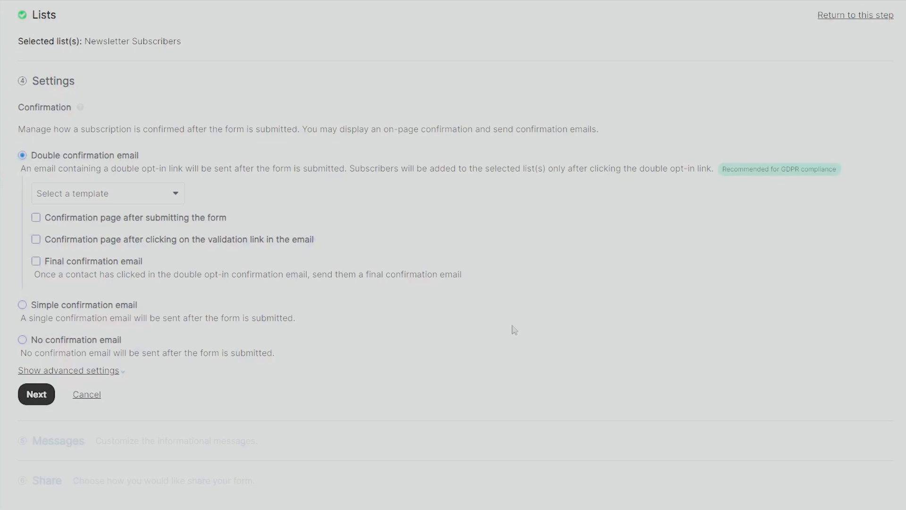
Use Default Template Double opt-in confirmation and show a confirmation page after validation
click(172, 197)
click(102, 194)
click(163, 195)
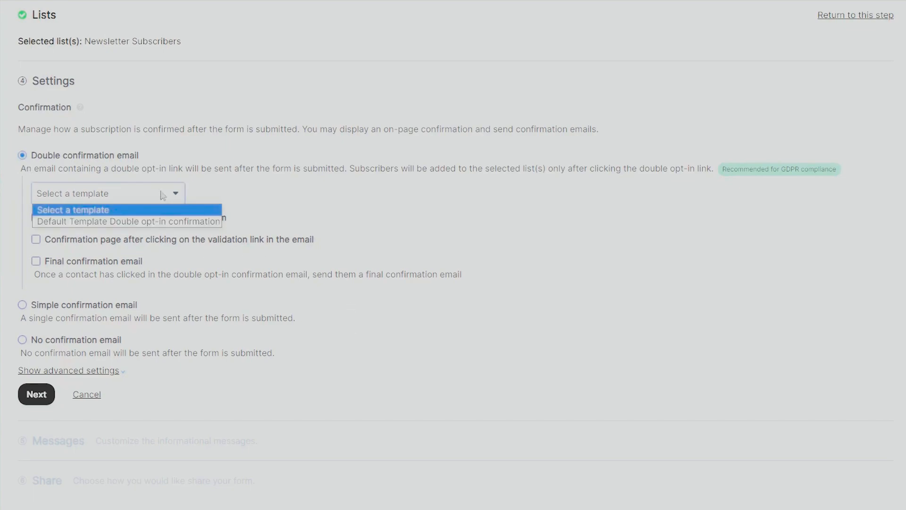
click(144, 221)
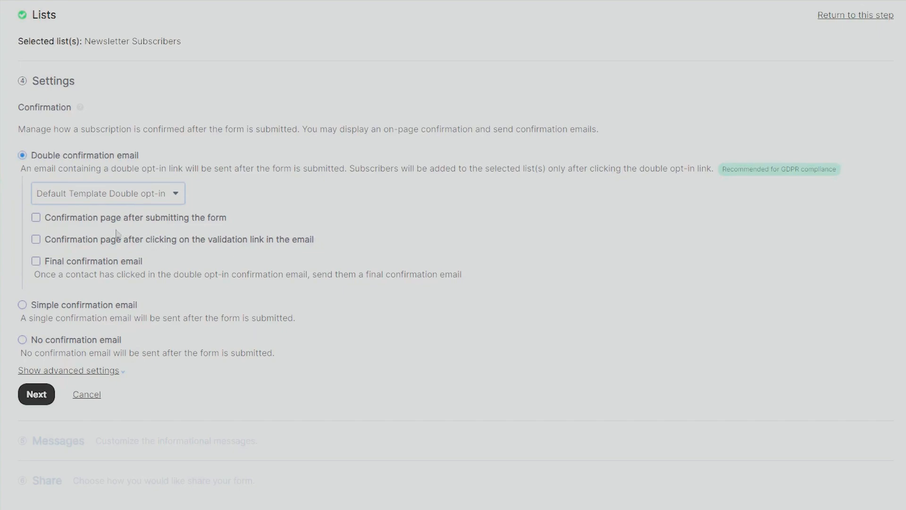
click(37, 241)
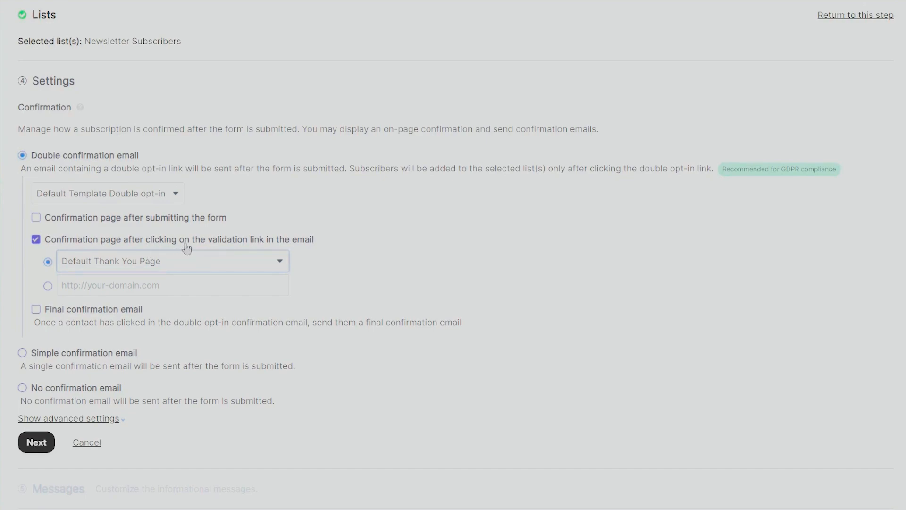
scroll(450, 375, down, 2)
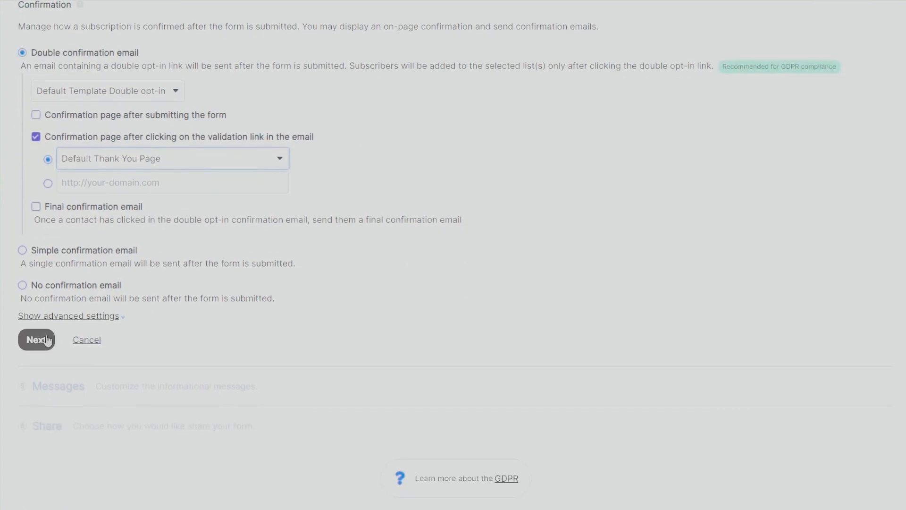
click(34, 344)
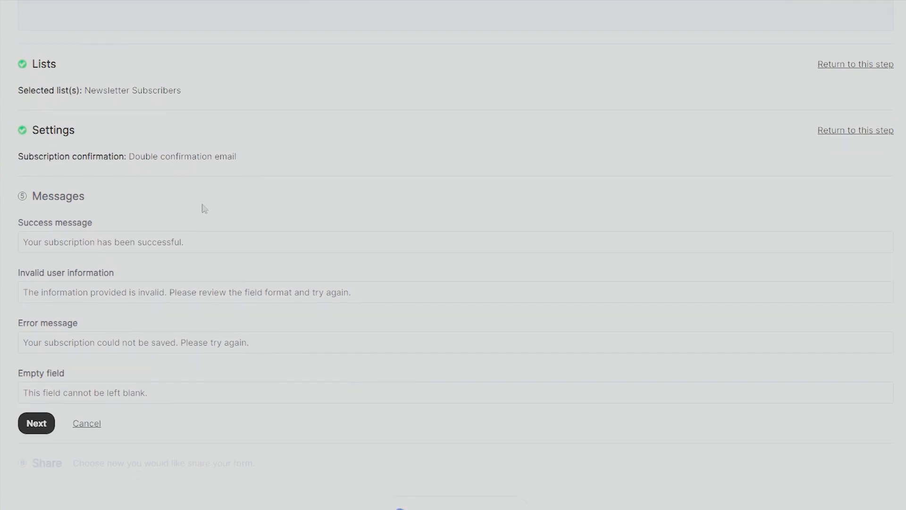
Append 'Welcome!' to the success message and proceed to the Share step
scroll(203, 204, down, 1)
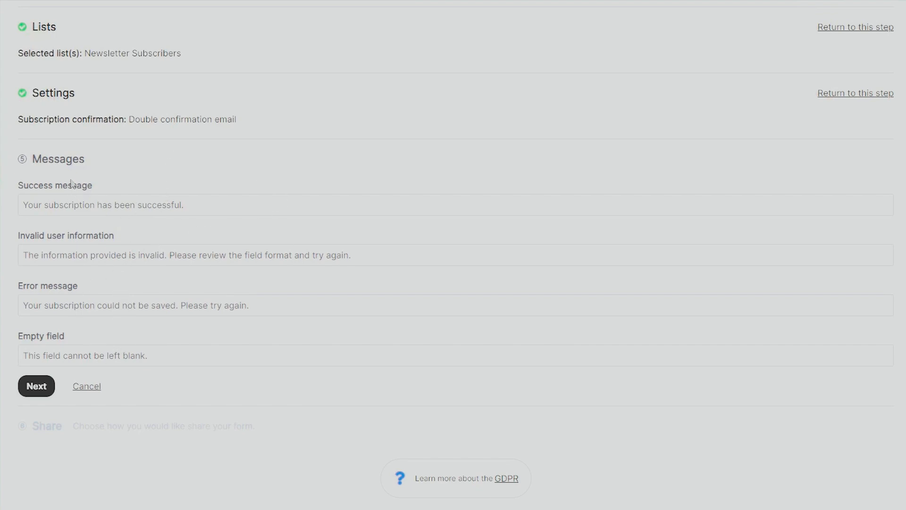
click(125, 205)
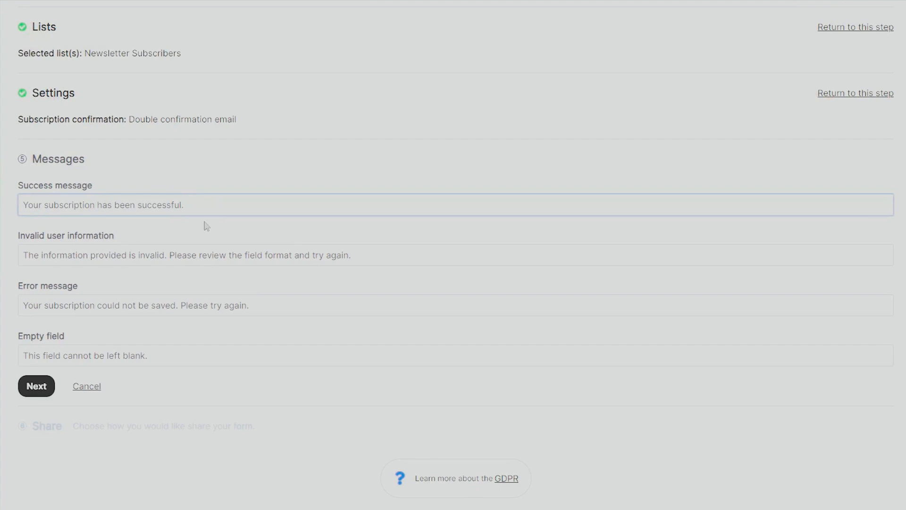
text(Welcome!)
click(128, 254)
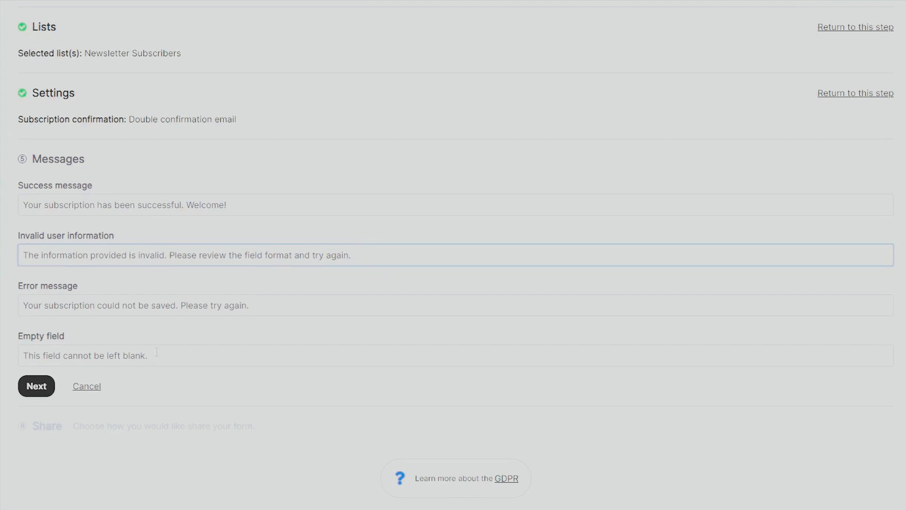
click(31, 385)
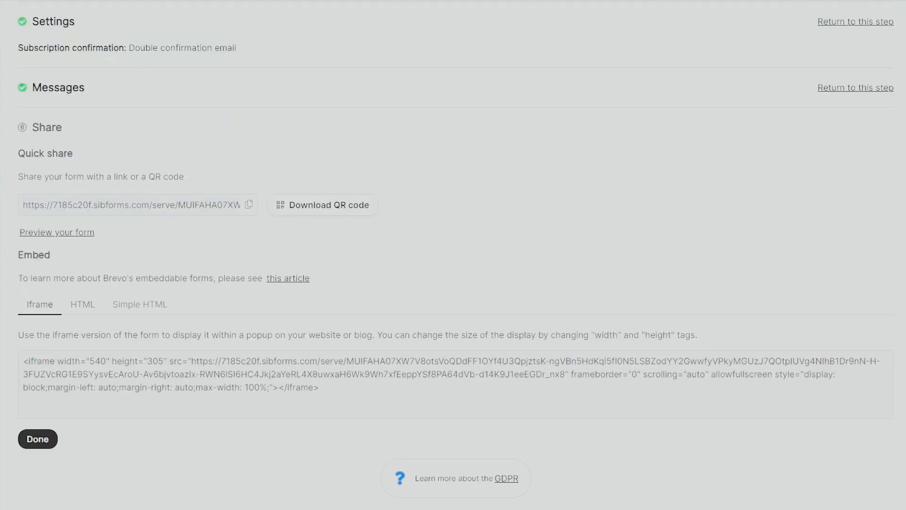
Preview the form, trying its email field and consent checkbox
scroll(94, 246, up, 1)
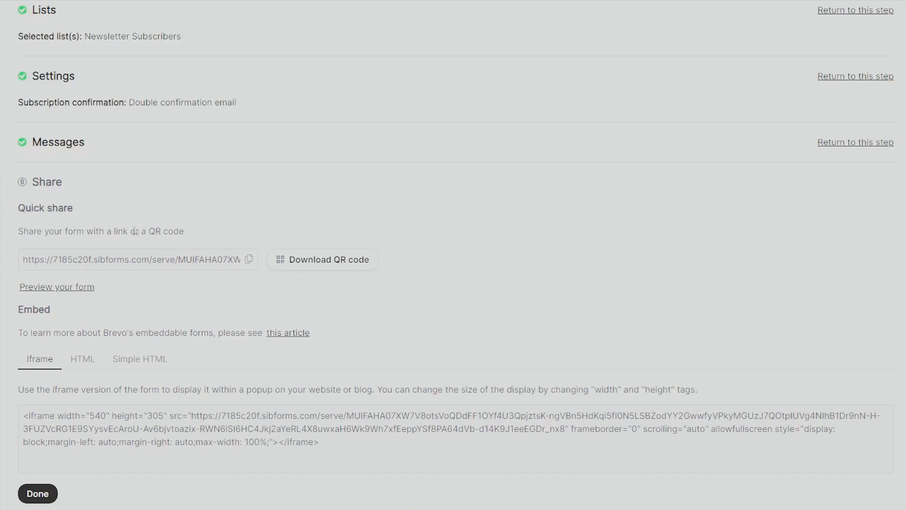
click(70, 289)
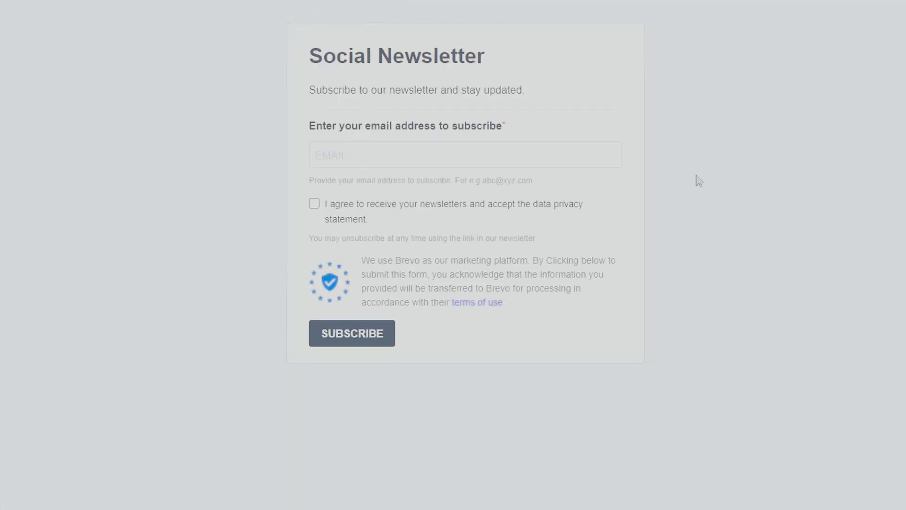
click(472, 151)
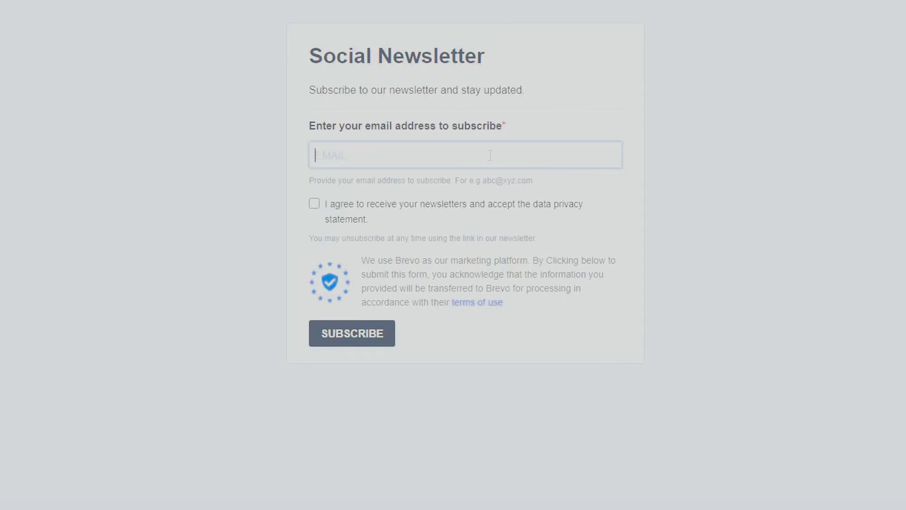
click(314, 204)
click(314, 205)
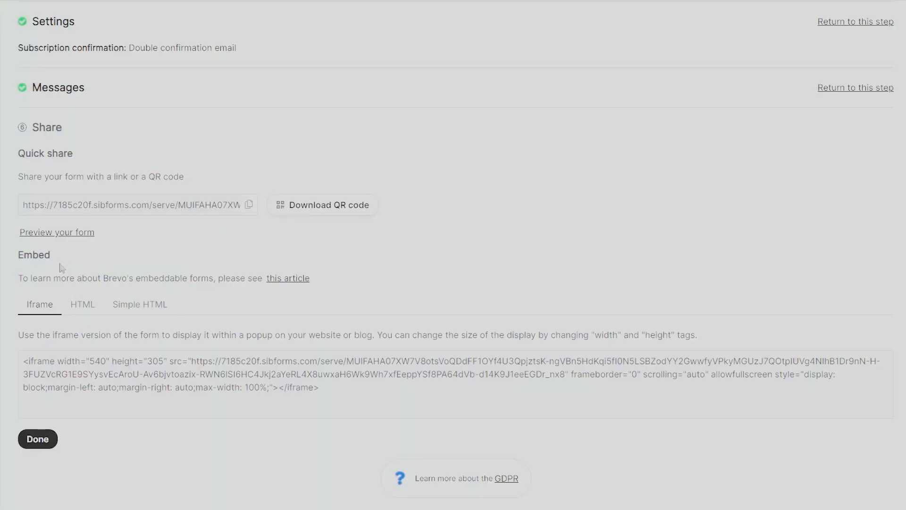
Review the HTML and Iframe embed code, select the share link, and finish the form
click(89, 307)
click(142, 307)
scroll(55, 298, down, 3)
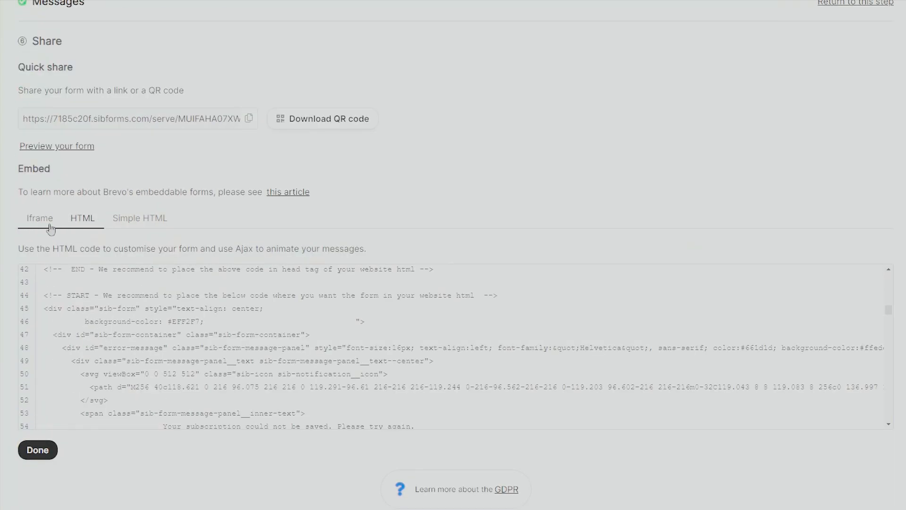
click(50, 280)
key(ctrl+a)
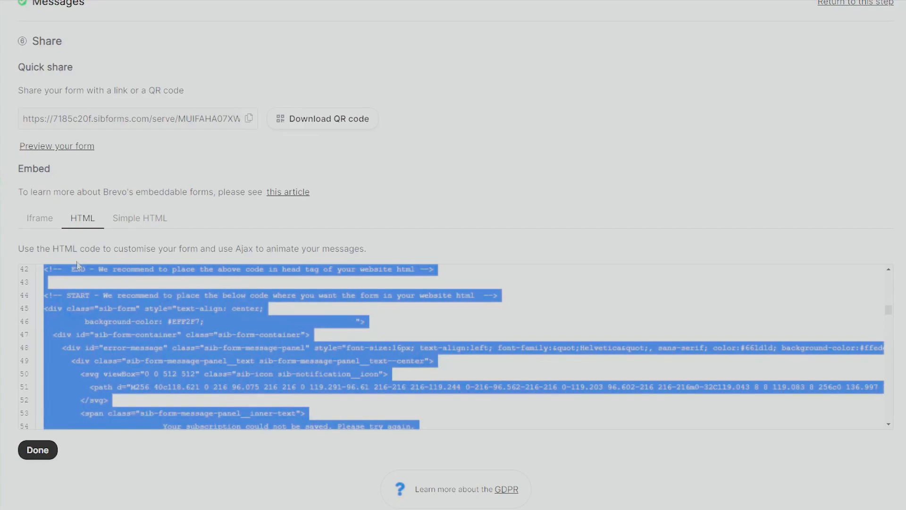
click(39, 222)
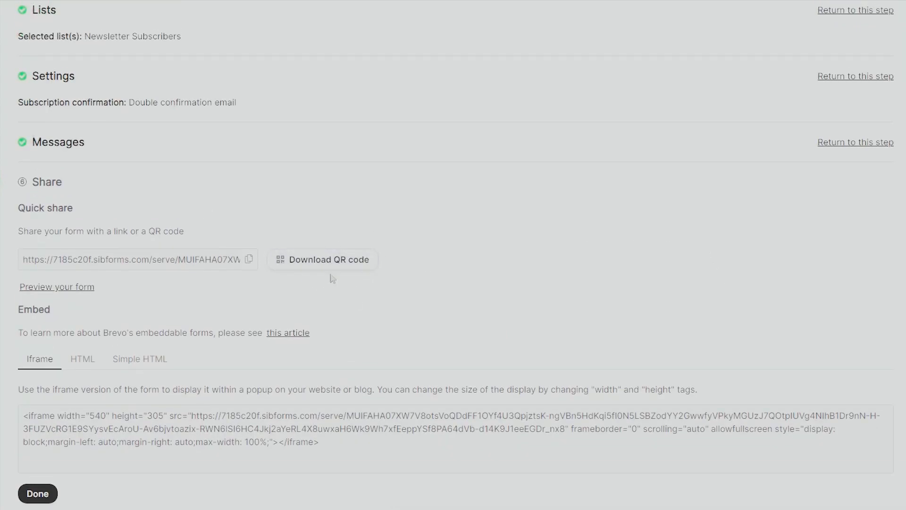
click(248, 258)
scroll(158, 368, down, 1)
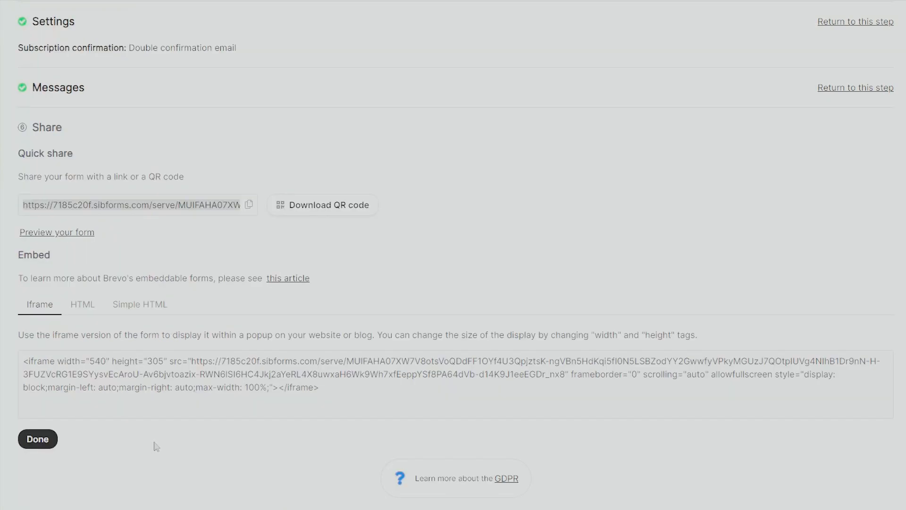
click(47, 444)
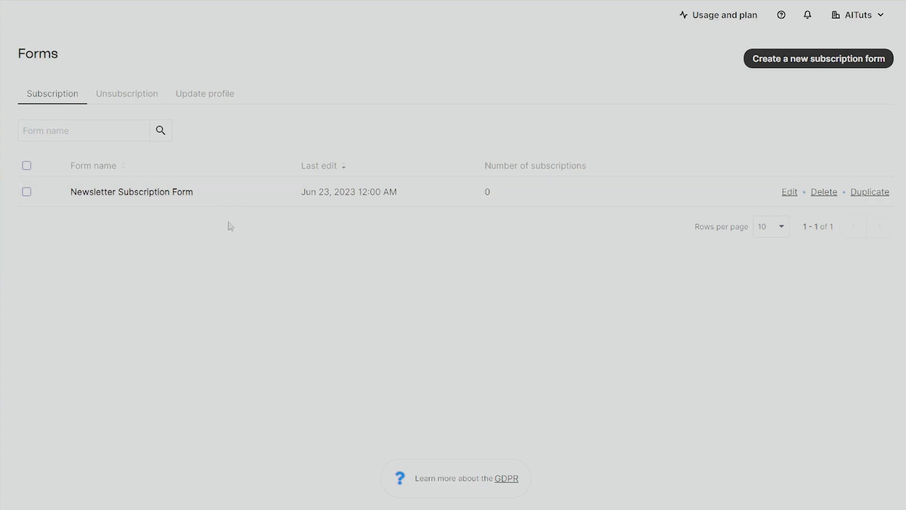
Reopen the Newsletter Subscription Form's Share step and copy its share link
click(163, 192)
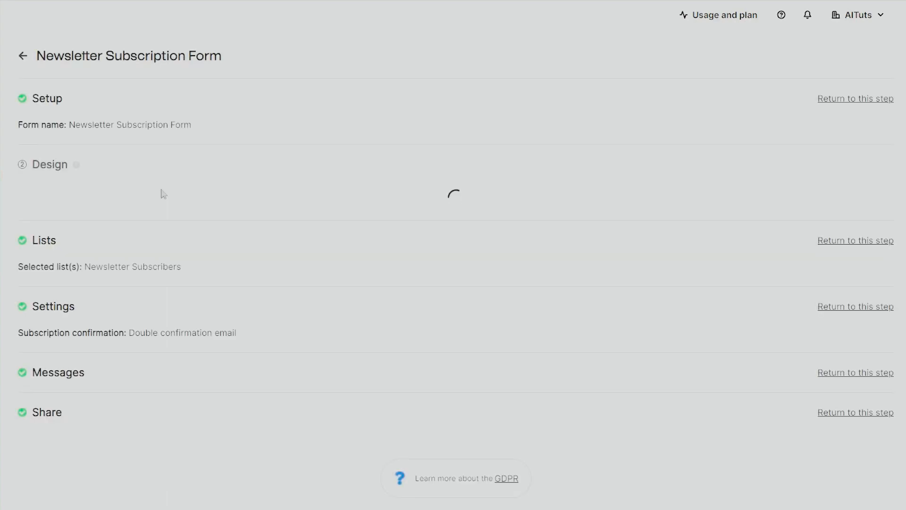
scroll(145, 267, down, 8)
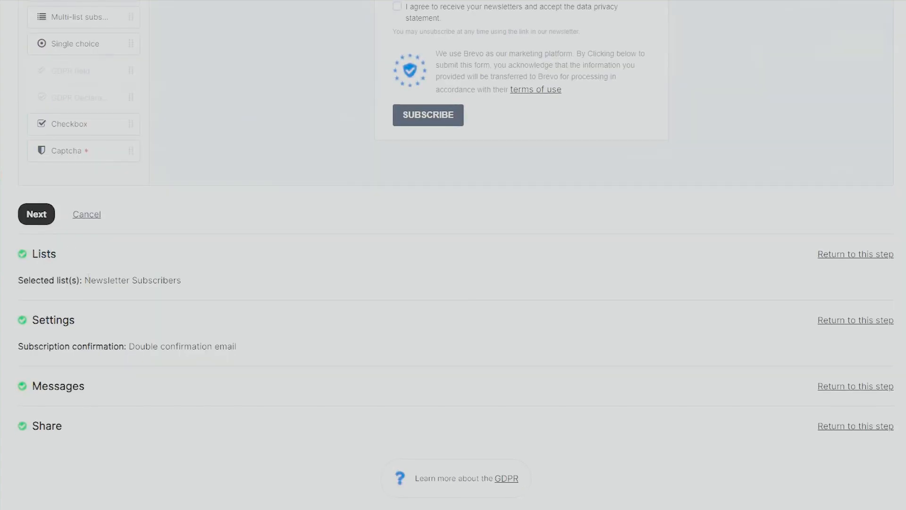
click(851, 426)
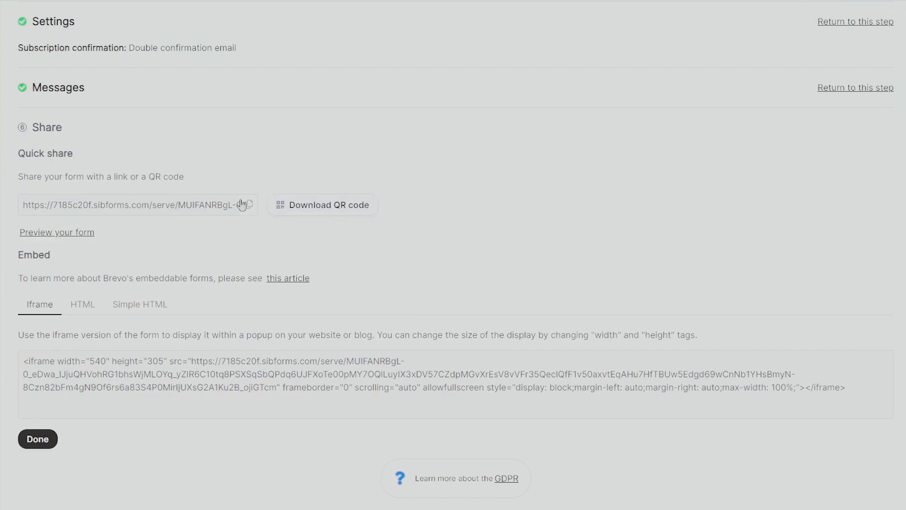
click(304, 206)
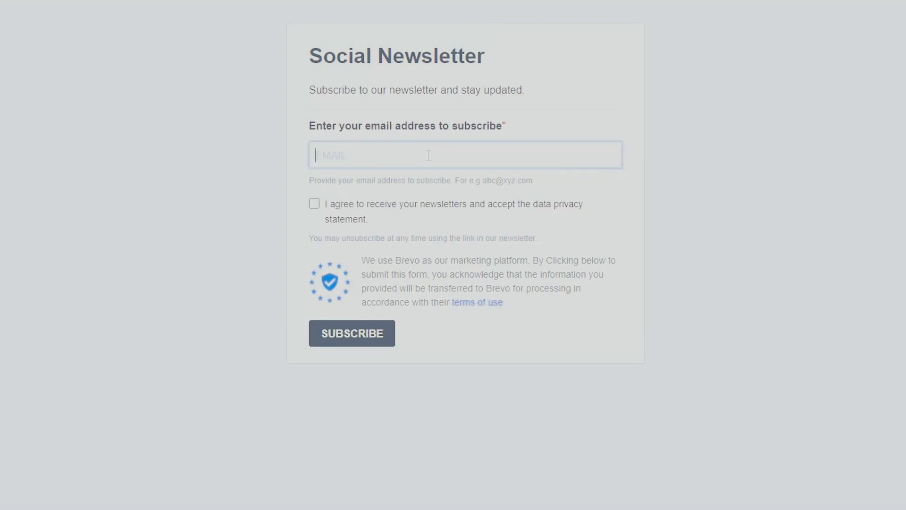
On the live form, enter a test email address, tick consent, and subscribe
text(m)
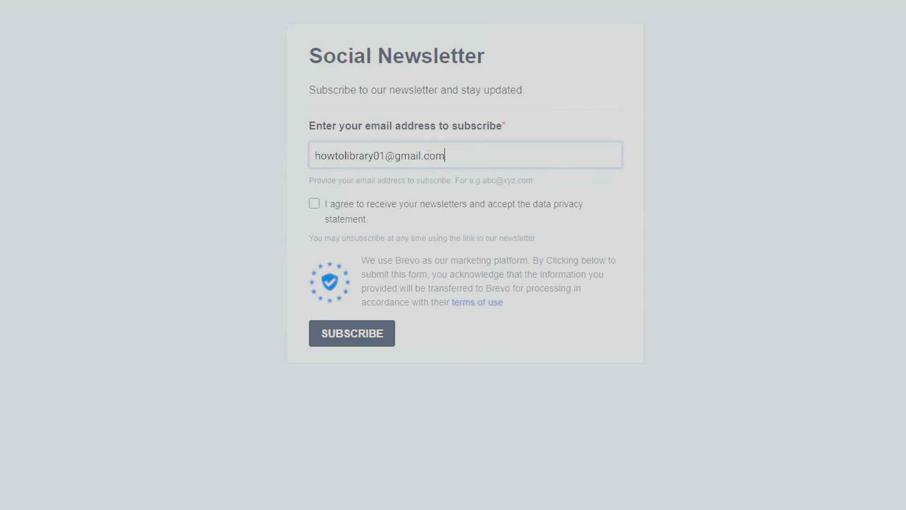
click(314, 204)
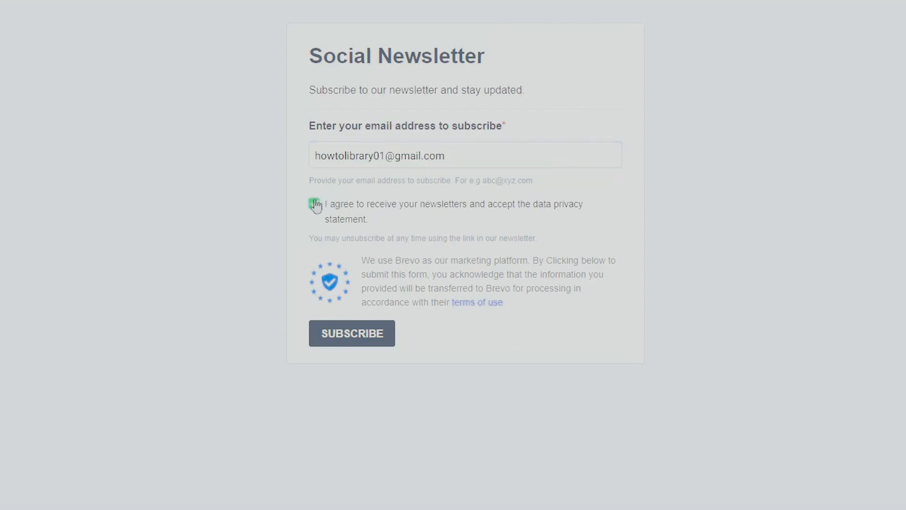
click(356, 343)
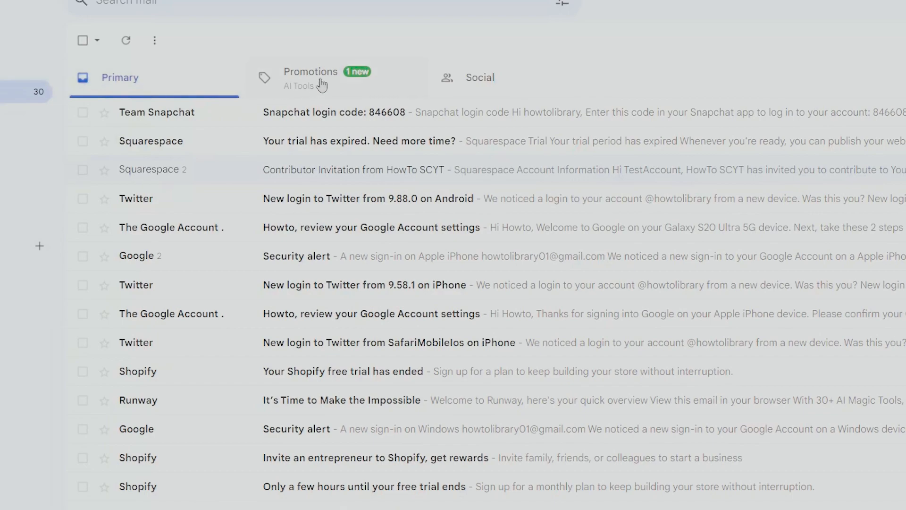
Open the 'Confirm your subscription' email under Promotions and choose 'YES, SUBSCRIBE ME TO THIS LIST'
click(320, 85)
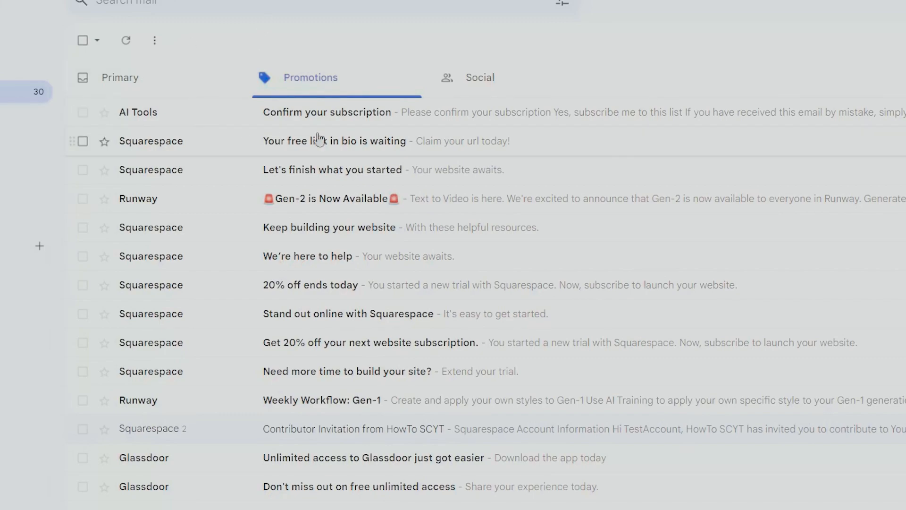
click(286, 121)
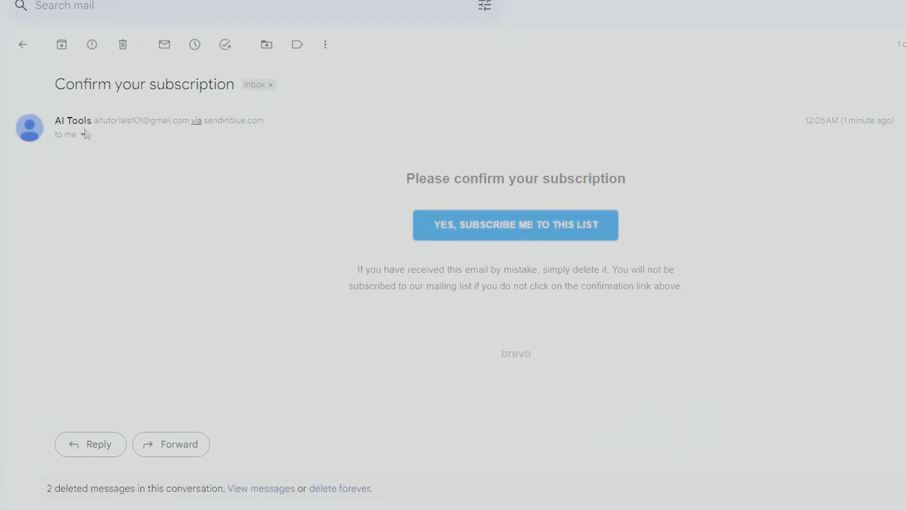
drag(93, 122, 55, 122)
mouse_move(57, 121)
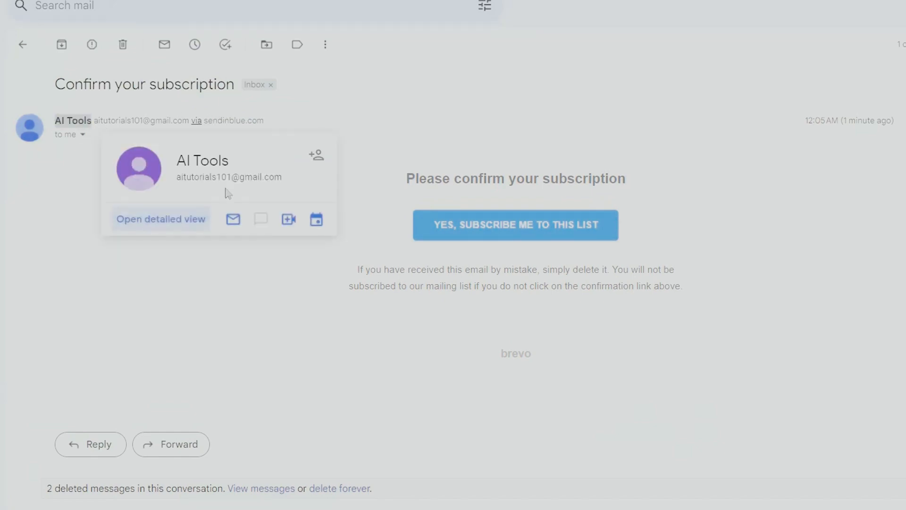
click(27, 211)
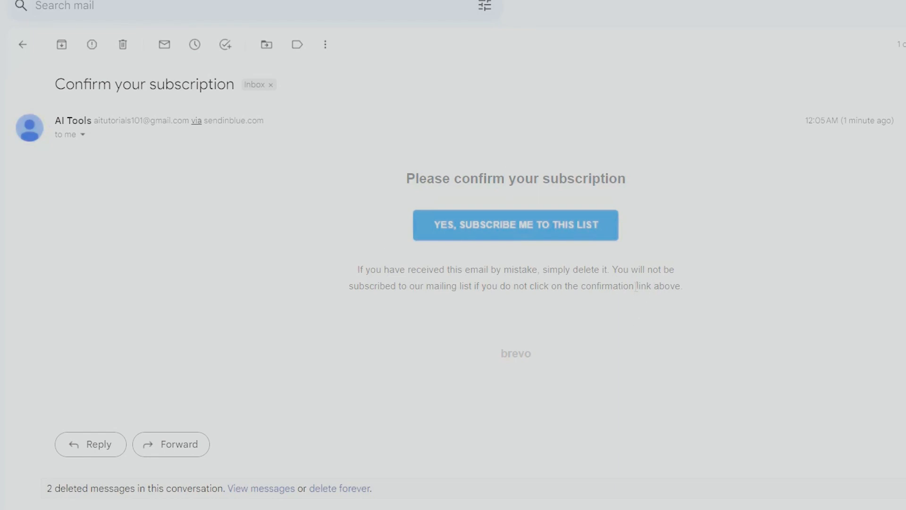
click(441, 225)
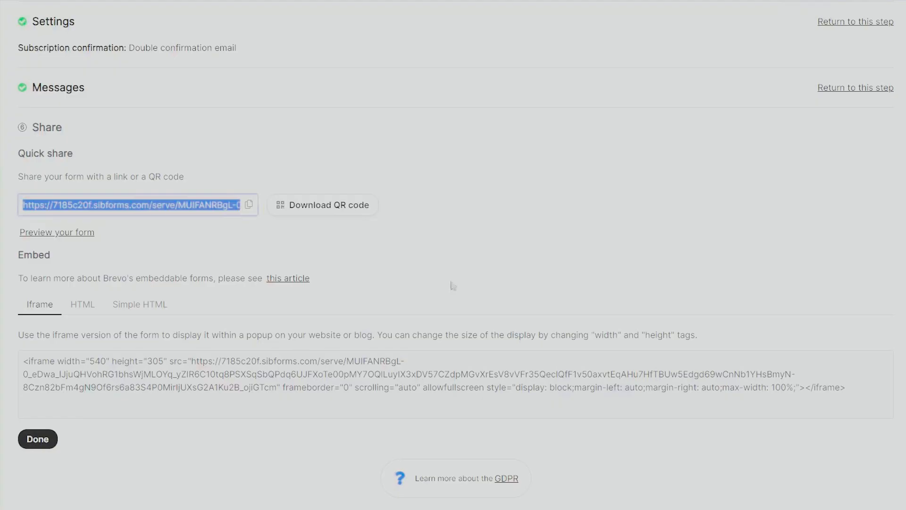
Open Contacts and scroll across the Newsletter Subscribers table to check both subscribed contacts
click(605, 237)
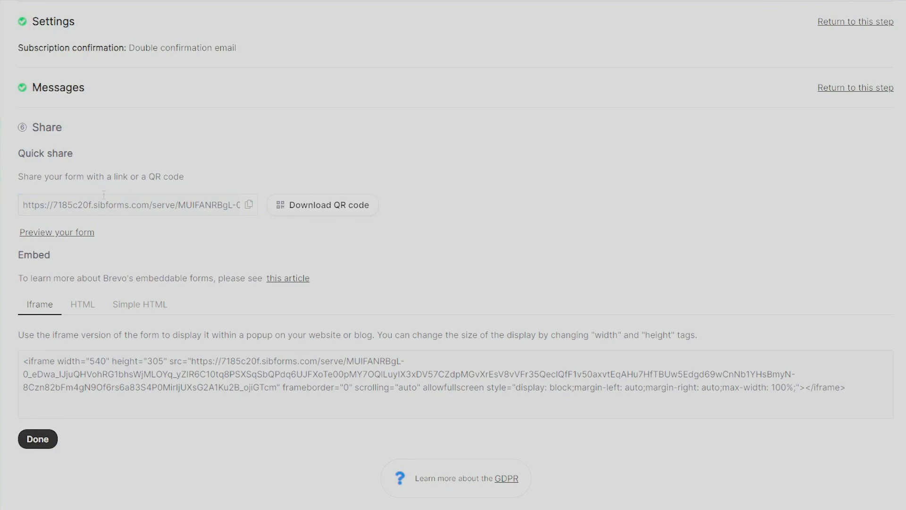
click(48, 83)
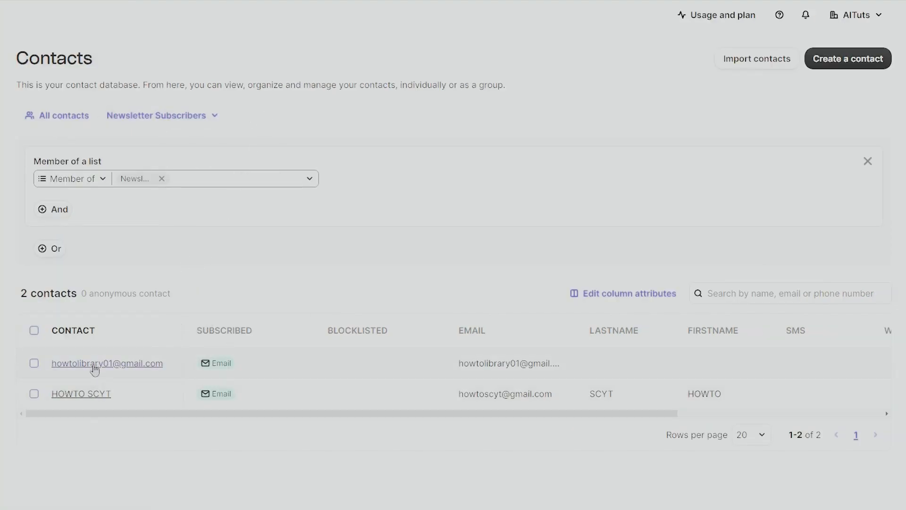
drag(439, 412, 178, 375)
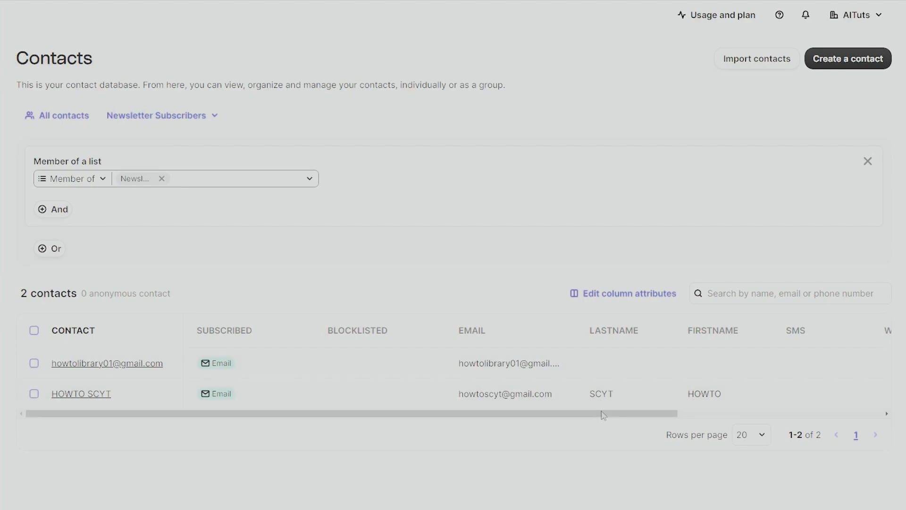
drag(603, 416, 761, 415)
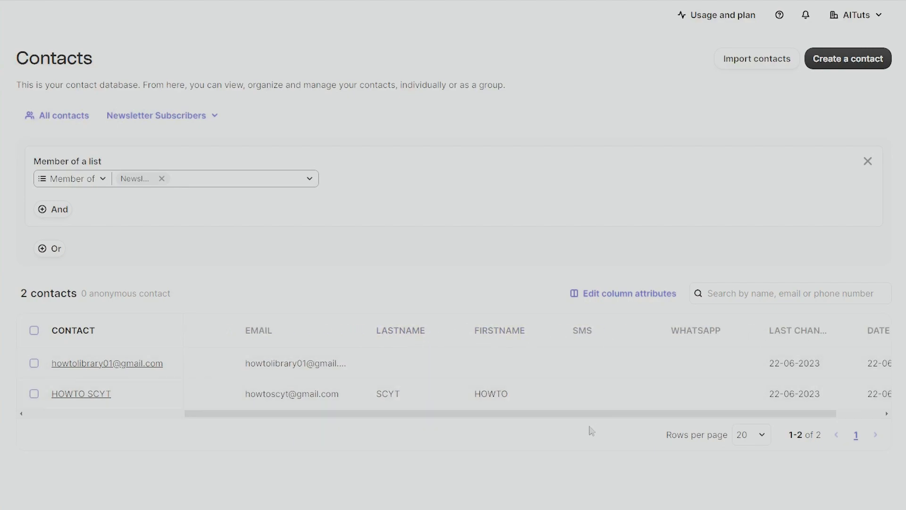
drag(603, 414, 283, 425)
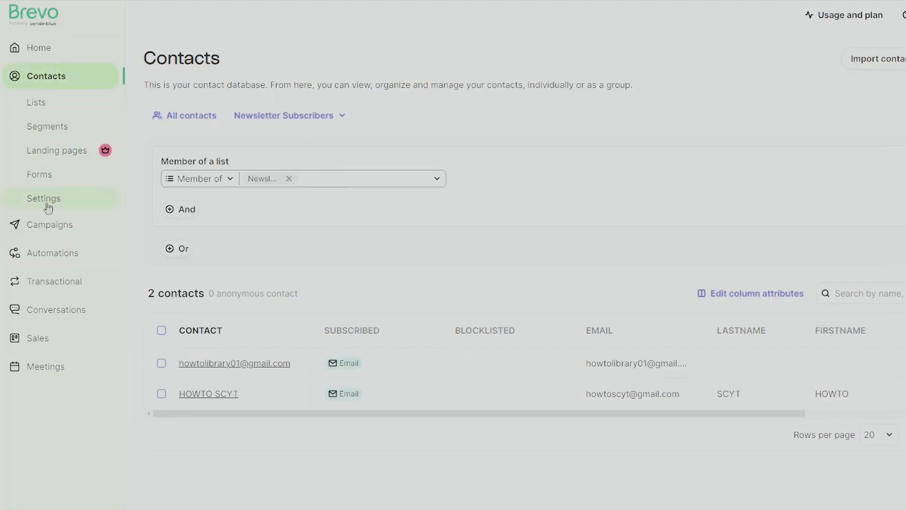
Review the contact attributes list from Contacts settings, then return to the settings page
click(50, 202)
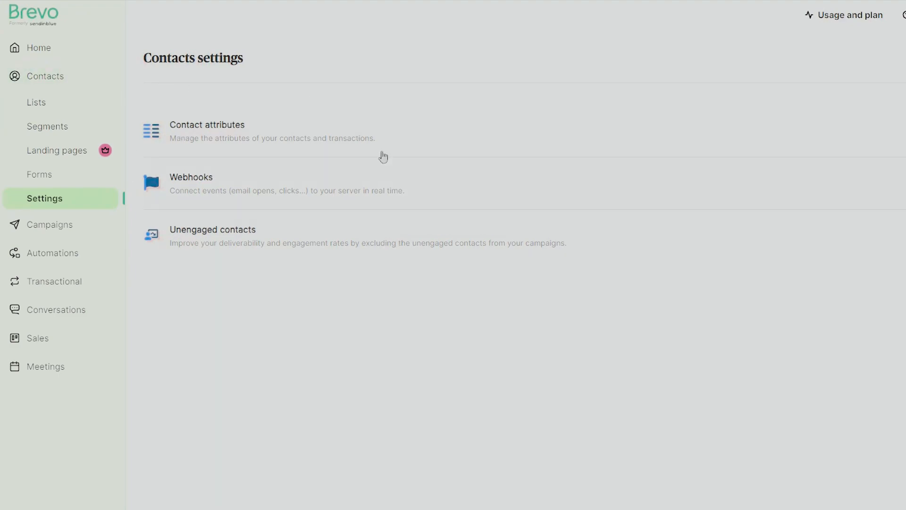
click(231, 128)
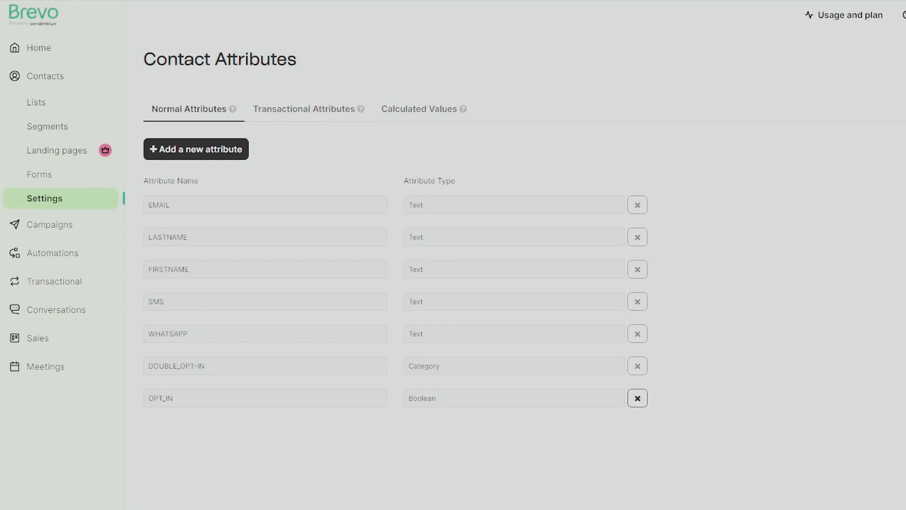
key(alt+Left)
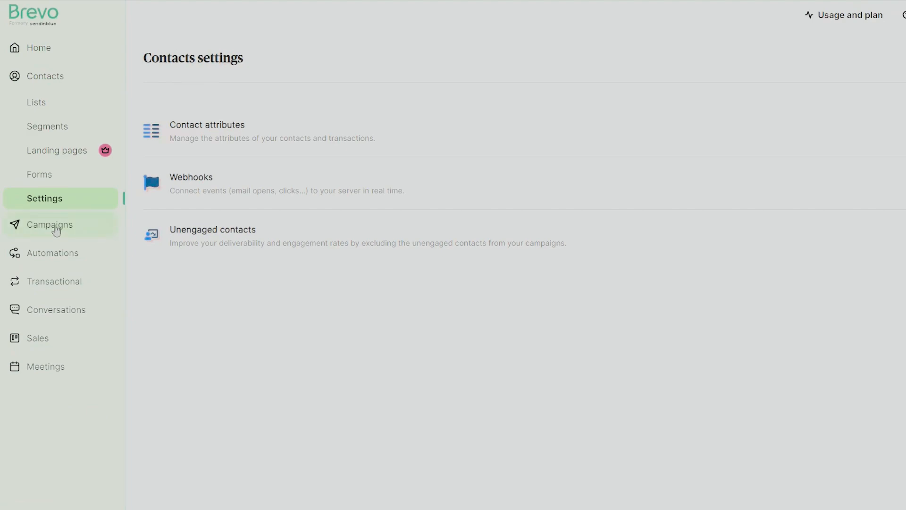
Go from the Campaigns dashboard to the Email campaigns list
click(55, 230)
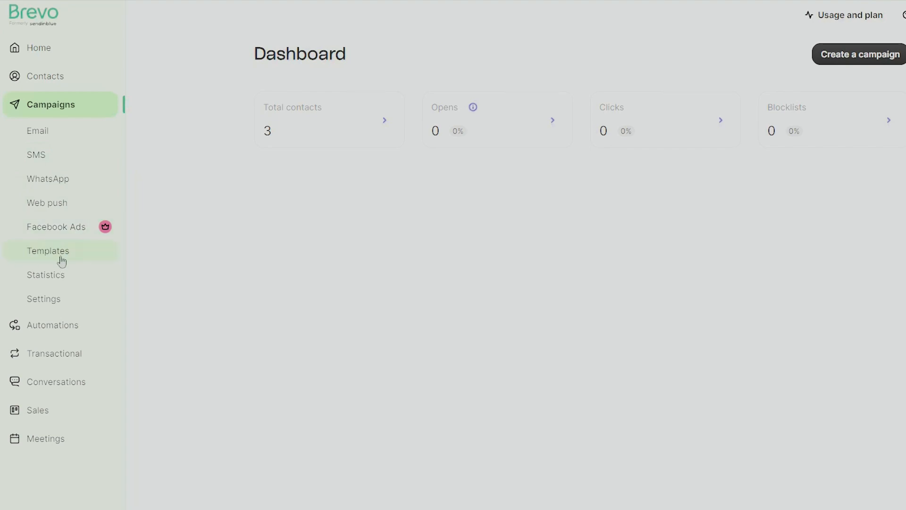
click(68, 135)
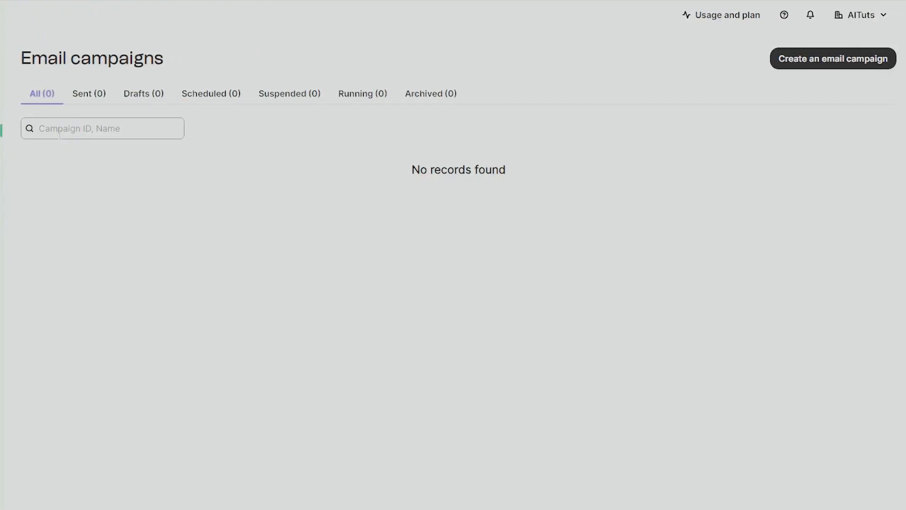
Start a new email campaign, compare the A/B Test type, and keep Regular
click(863, 61)
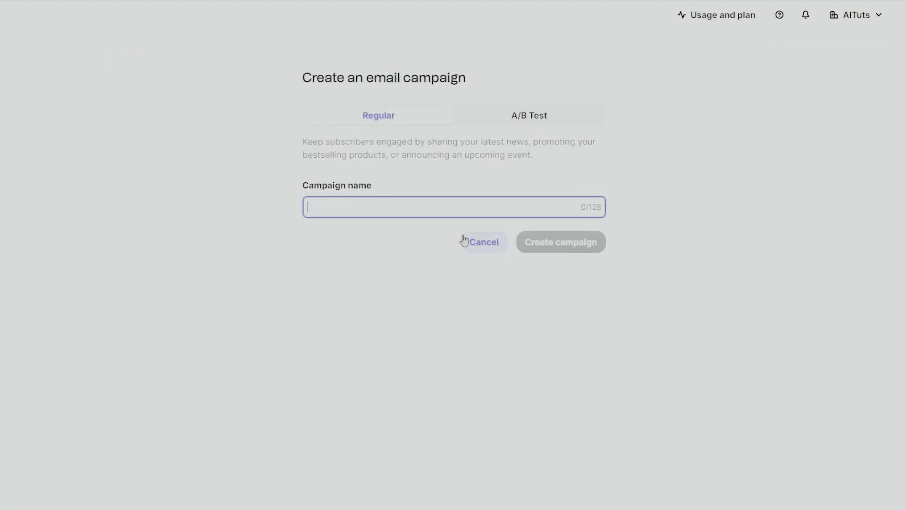
click(409, 121)
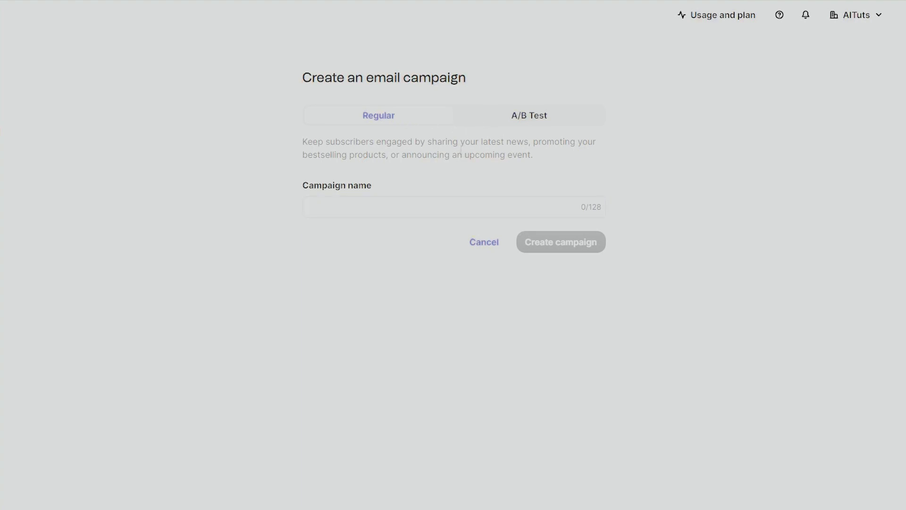
click(536, 121)
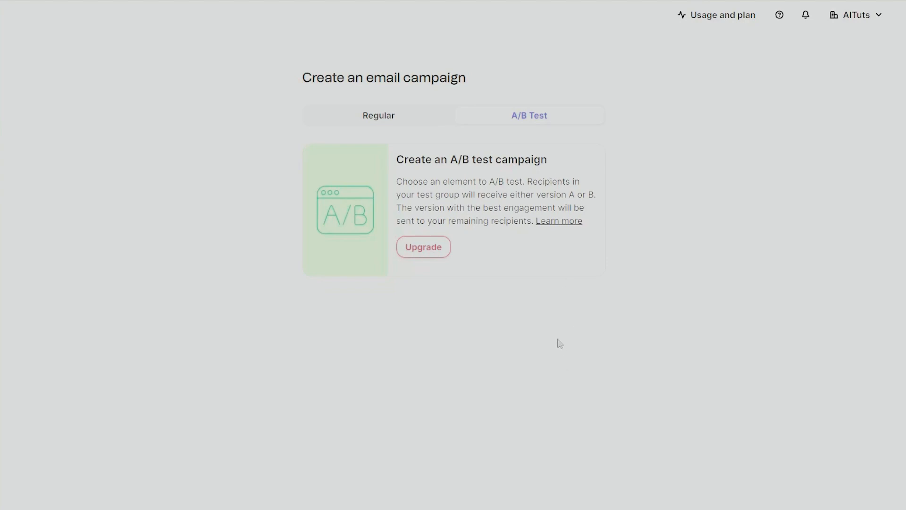
click(383, 124)
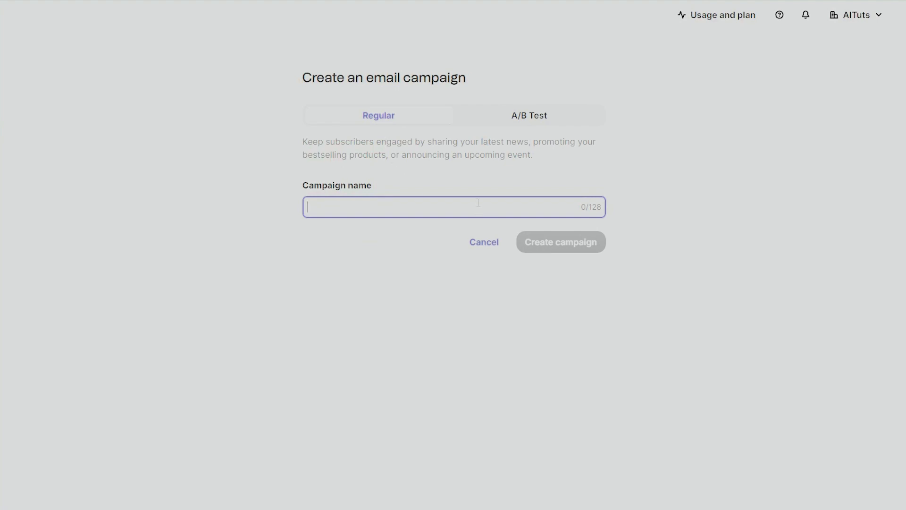
Name the campaign '50% of BestSelling Book' and create it
click(368, 235)
click(370, 209)
text(50% of)
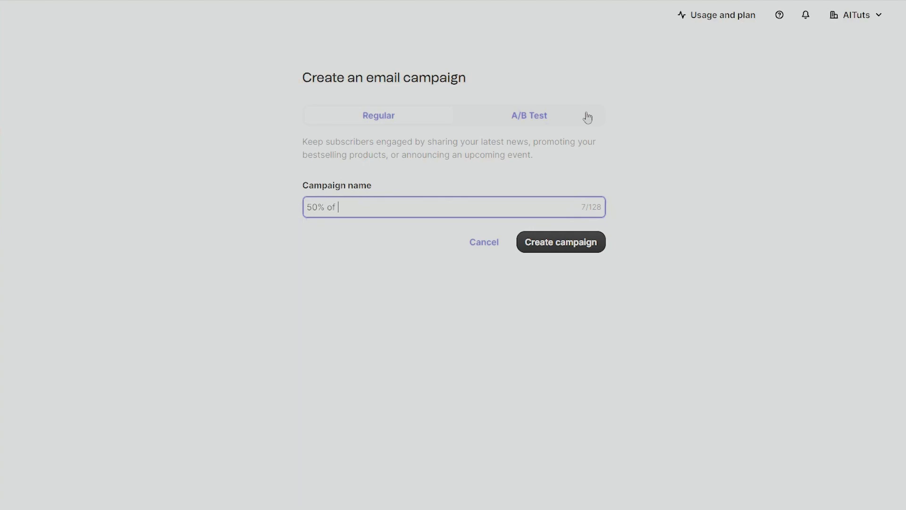
text( BestSelling  )
text(ook)
click(585, 245)
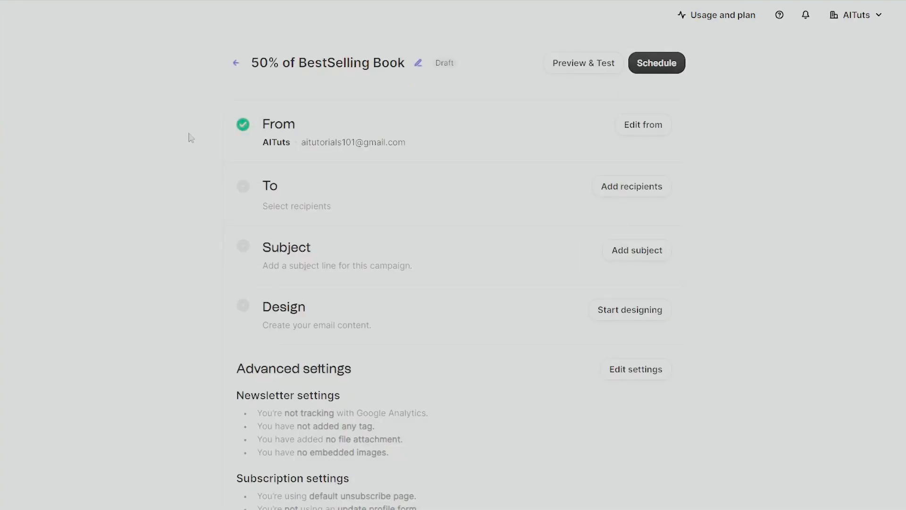
Inspect the sender name in the From panel and close it without changes
scroll(604, 347, down, 3)
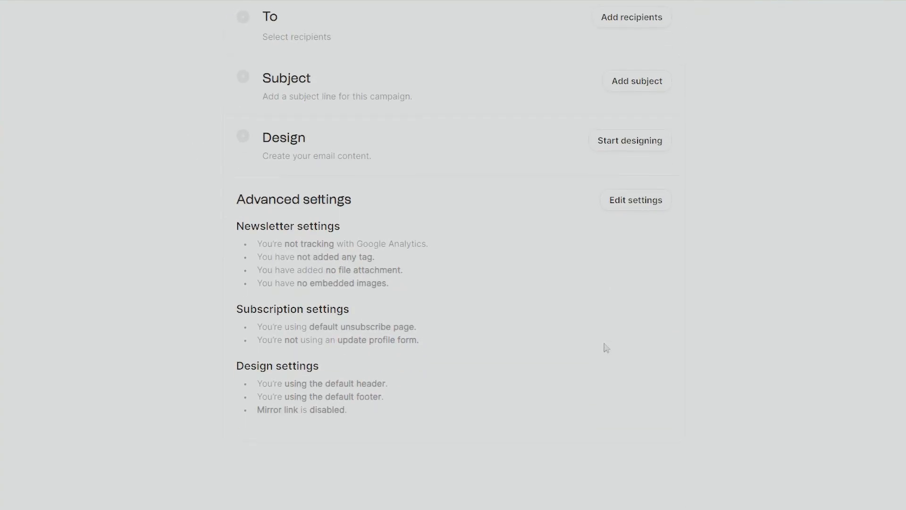
scroll(602, 348, up, 4)
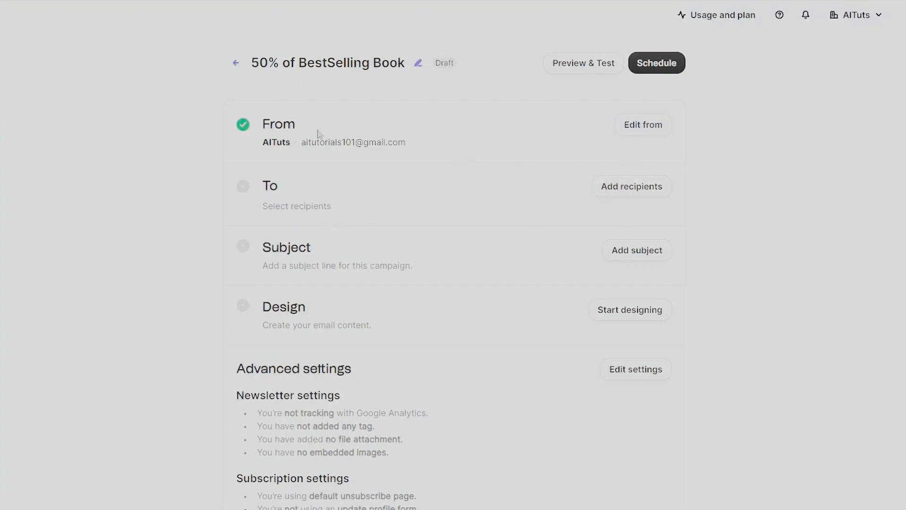
click(646, 125)
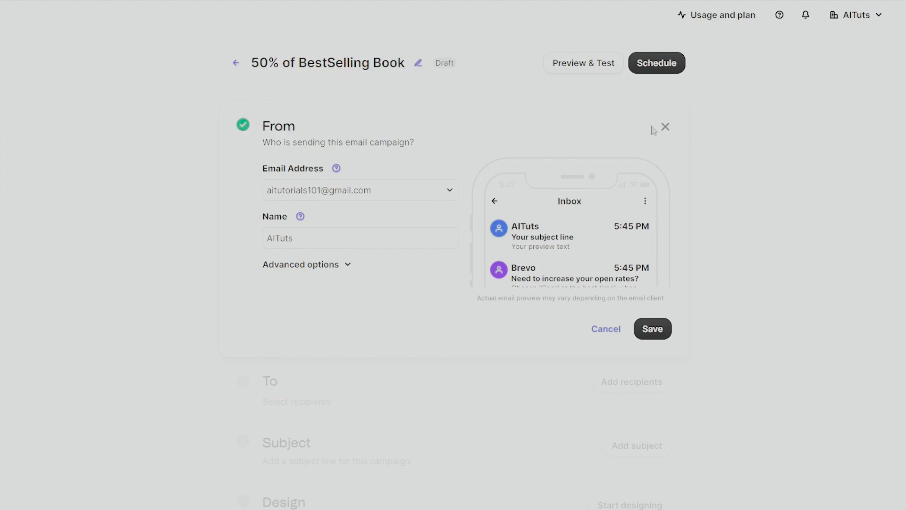
drag(326, 239, 87, 224)
click(174, 220)
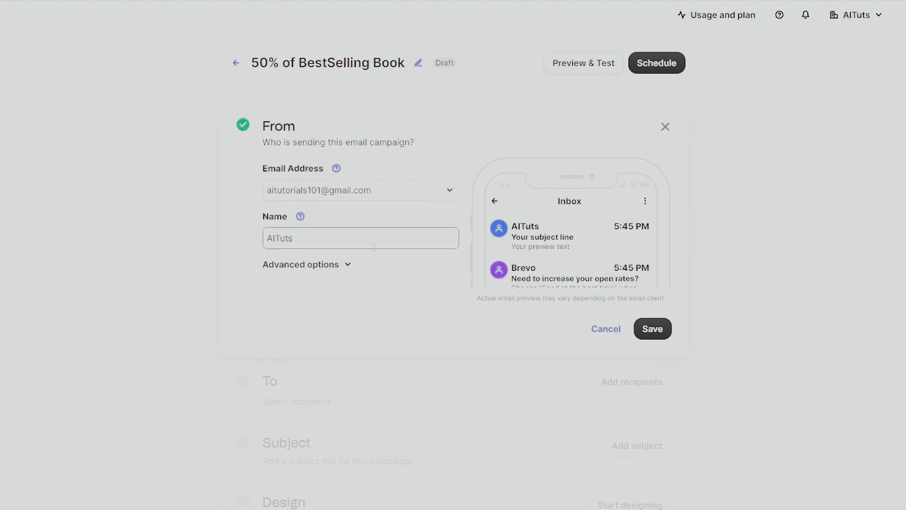
drag(340, 244, 118, 209)
click(118, 209)
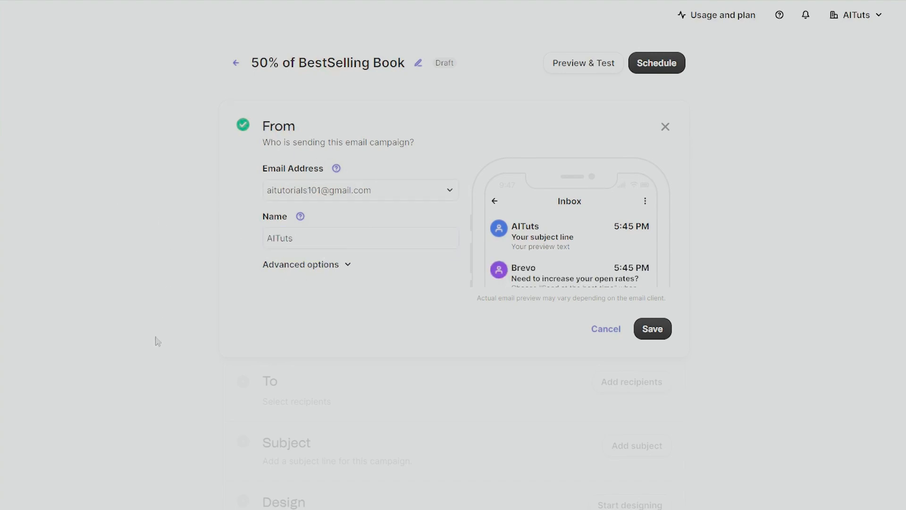
click(594, 335)
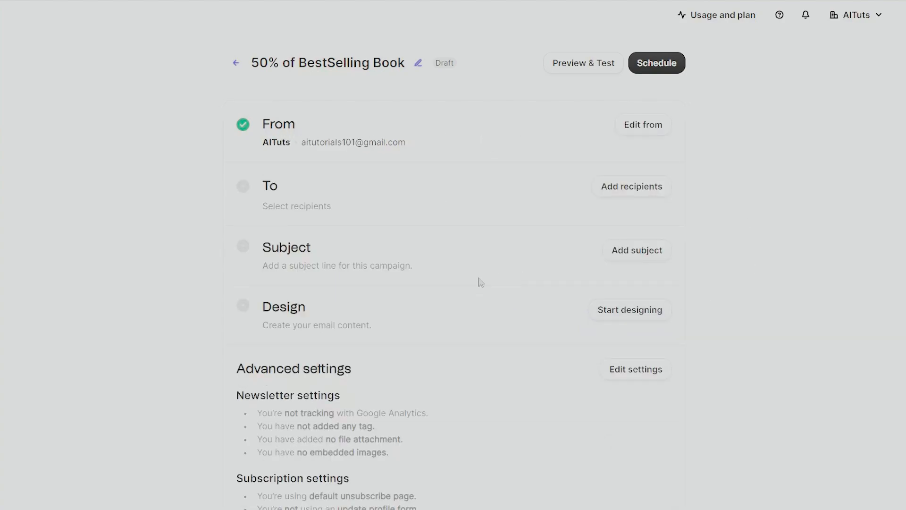
Open the recipient chooser and browse the available lists and segments
click(638, 189)
click(433, 259)
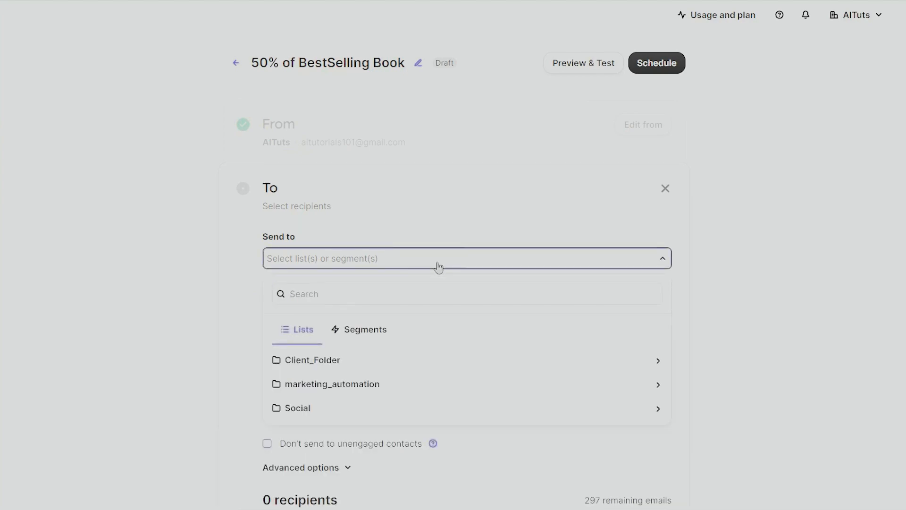
scroll(228, 287, down, 1)
click(361, 282)
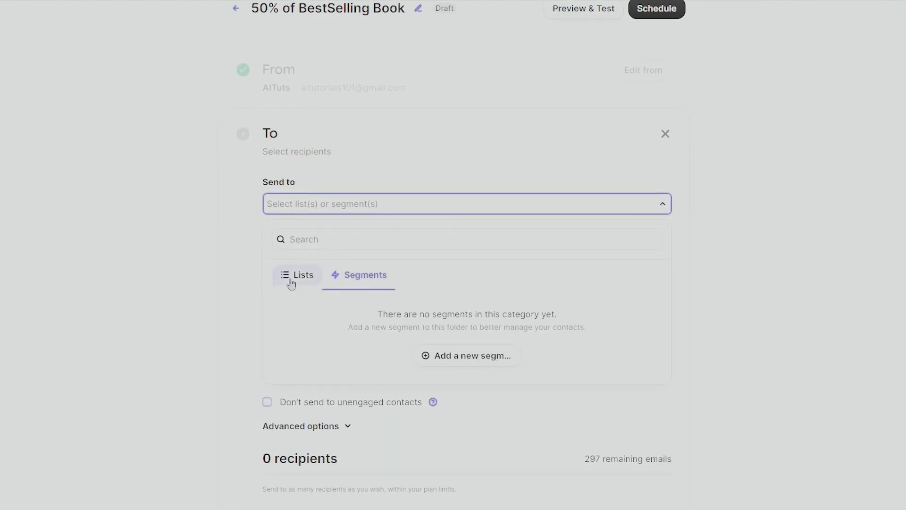
click(312, 277)
scroll(272, 279, down, 1)
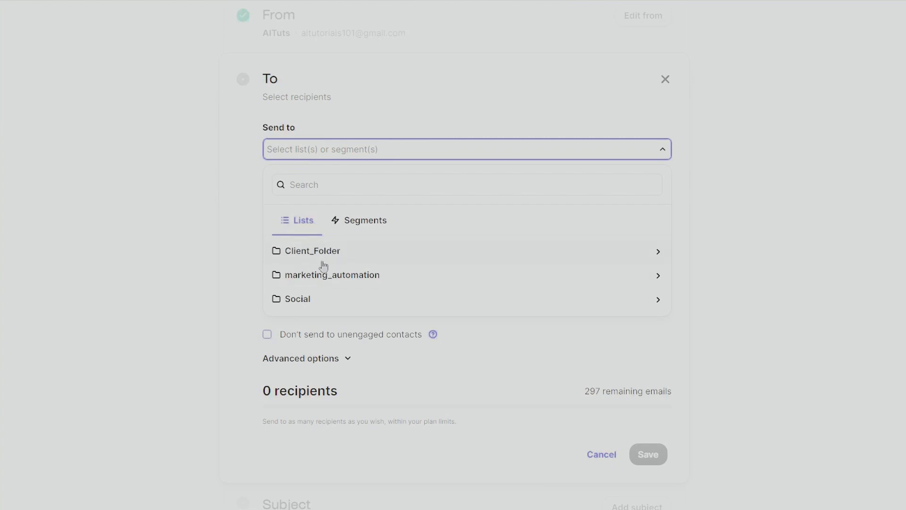
Send to the Newsletter Subscribers list in the Social folder and save the recipients
click(303, 300)
click(341, 320)
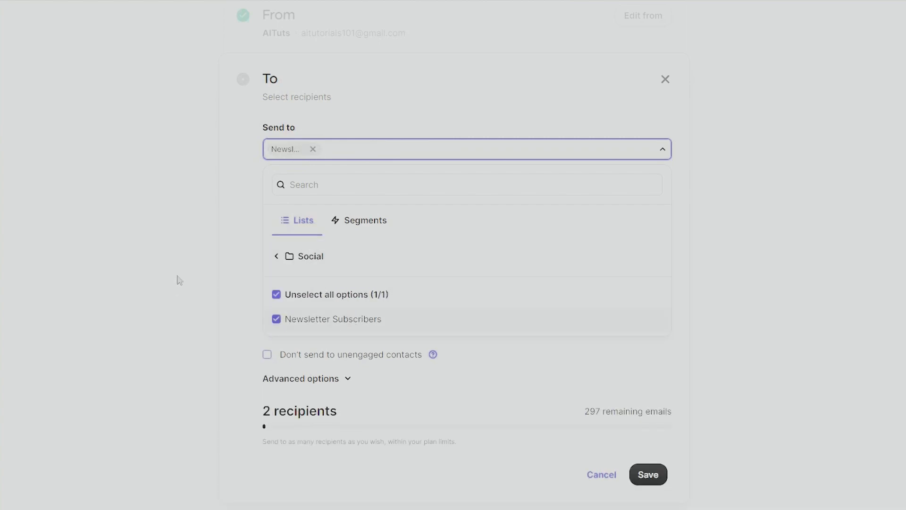
scroll(747, 349, down, 2)
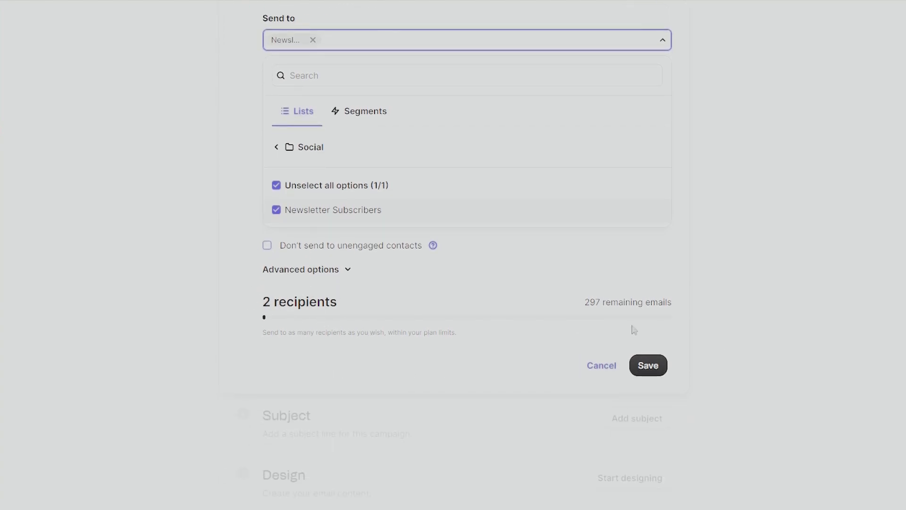
scroll(756, 322, down, 1)
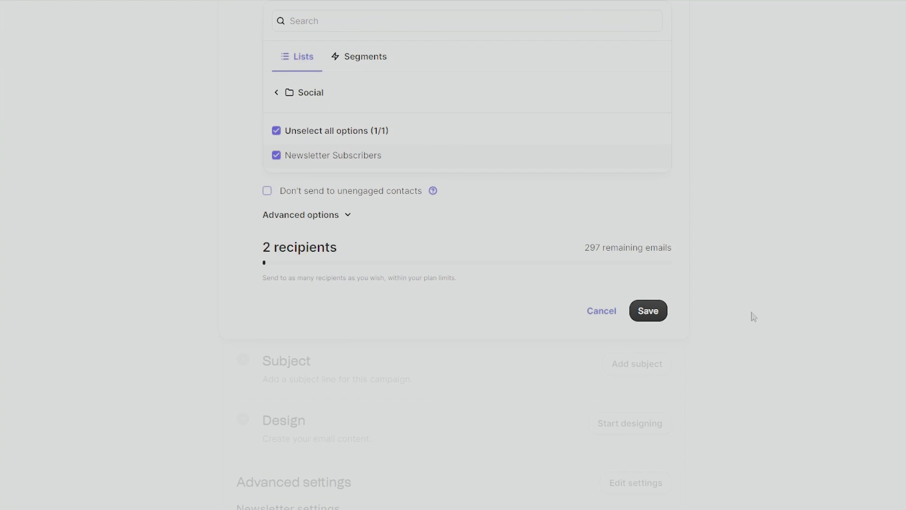
click(661, 312)
scroll(661, 314, down, 3)
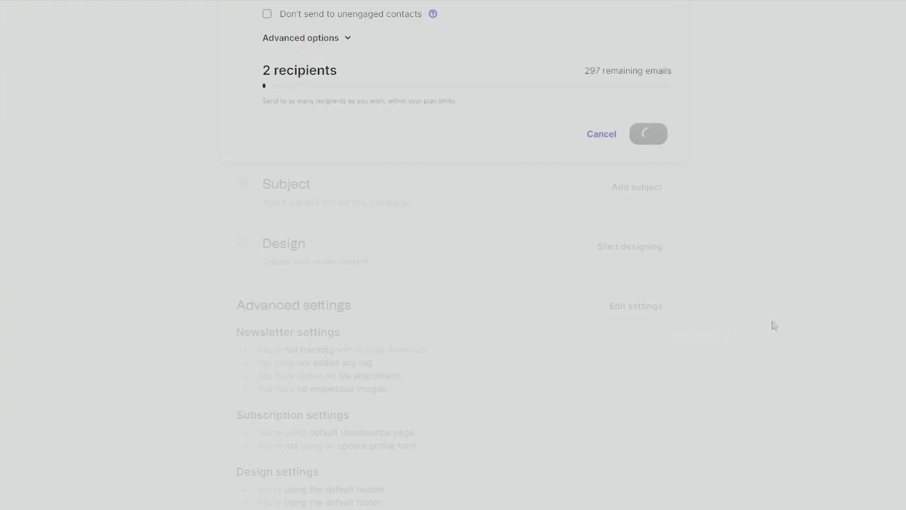
scroll(480, 228, up, 1)
right_click(597, 277)
click(155, 268)
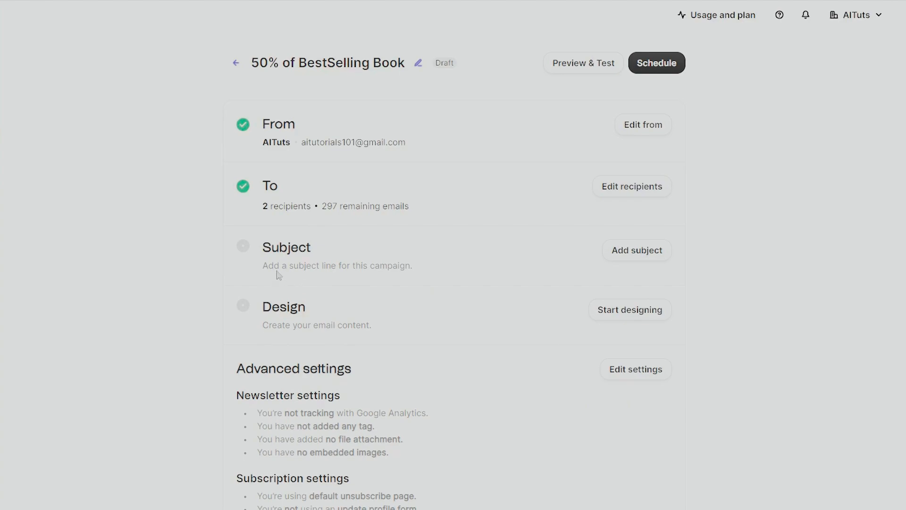
Enter subject "Don't miss out this 50% off!" and preview text about halving the bestselling book's price
click(634, 252)
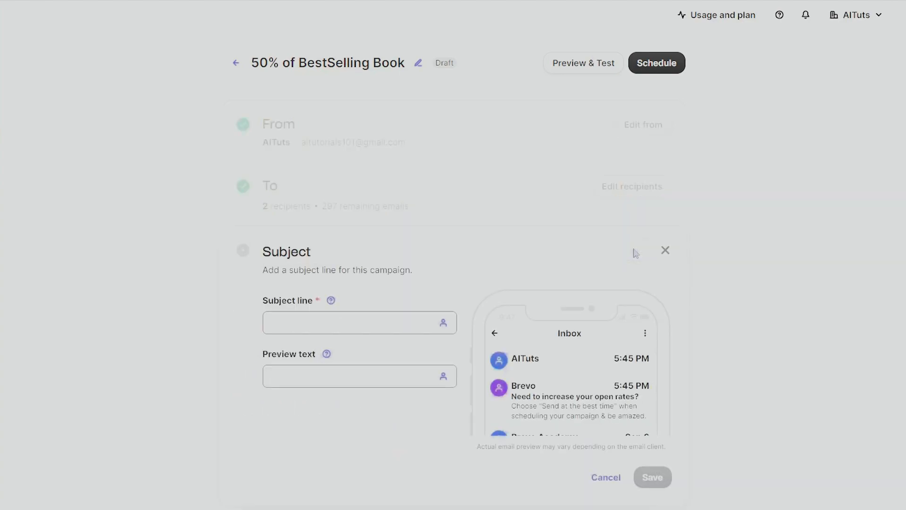
scroll(423, 287, down, 1)
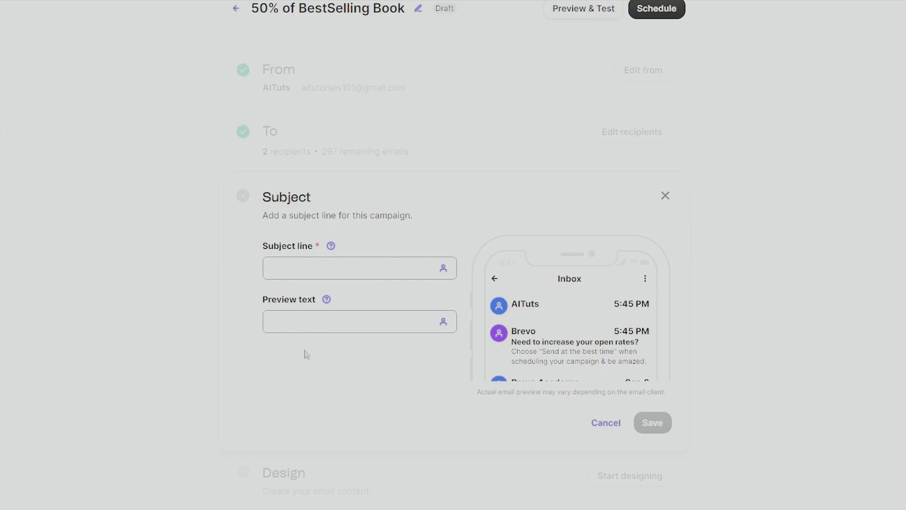
scroll(602, 330, down, 1)
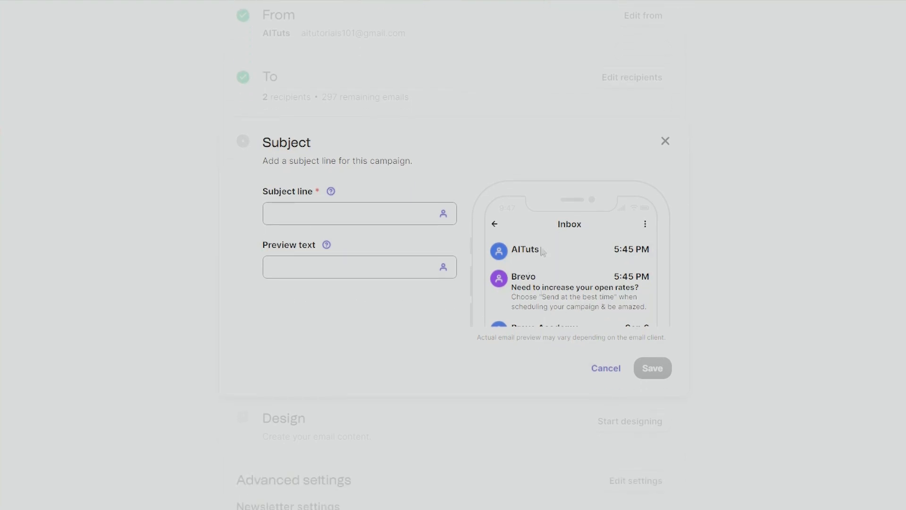
click(319, 209)
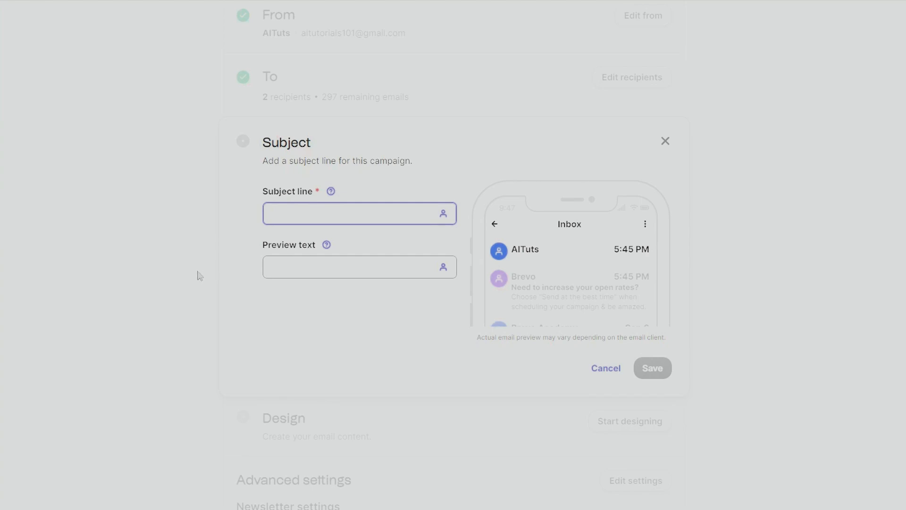
text(D)
key(BackSpace)
text(Don't miss)
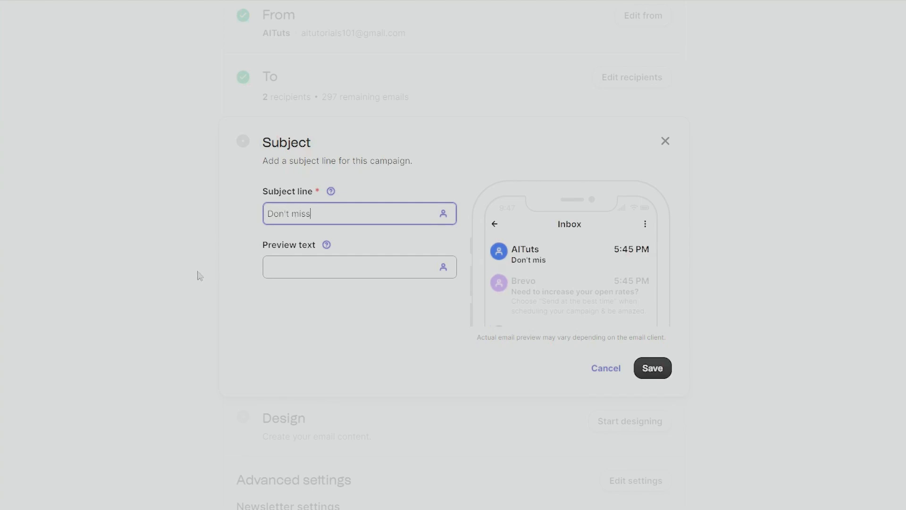
text( out this 50% off!)
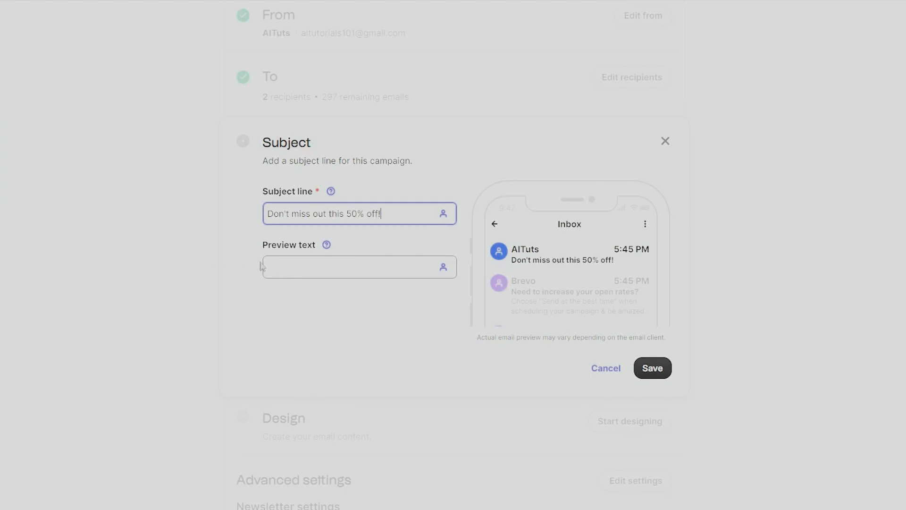
click(372, 264)
text(Our bests)
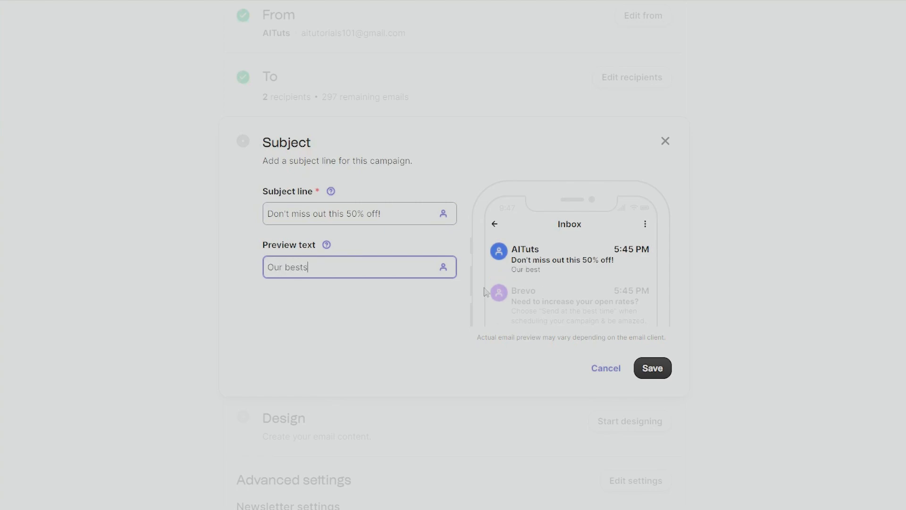
text(elling book is booming and )
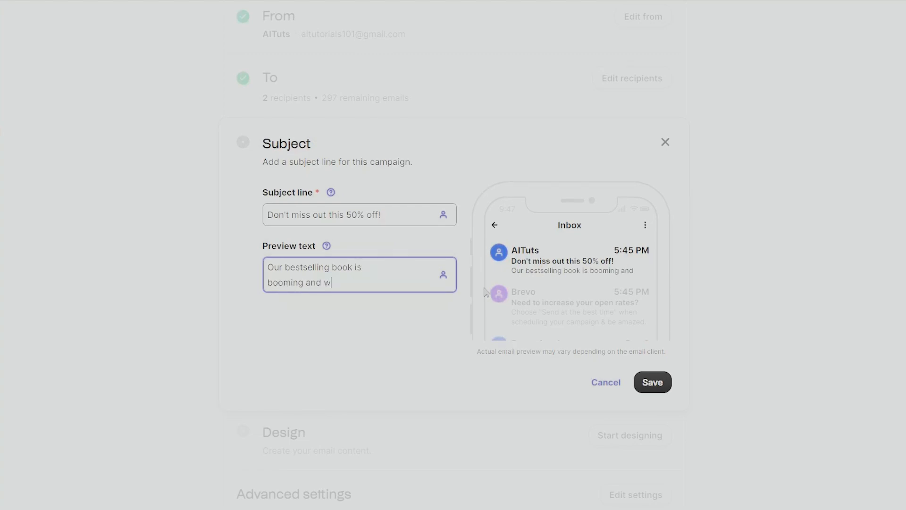
text(we want to share this with you by halving )
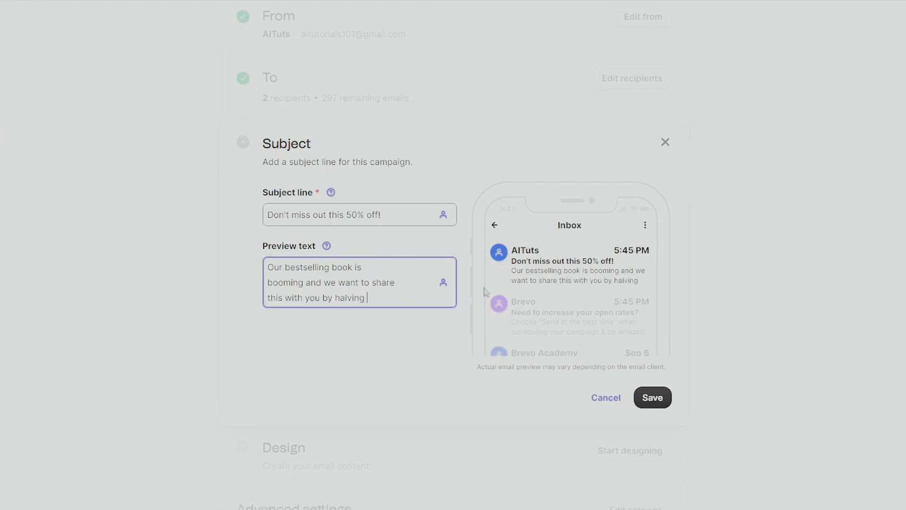
text(our price!)
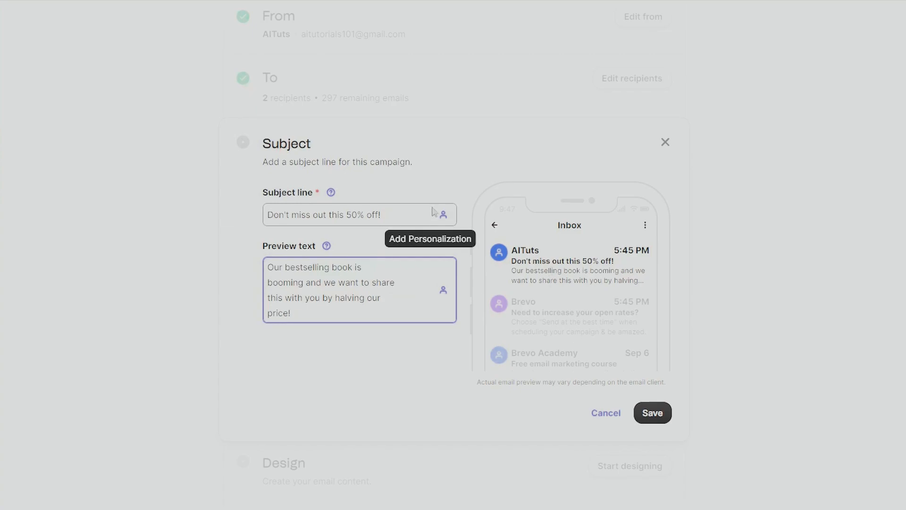
Save the subject and preview text, then start designing the email
click(660, 414)
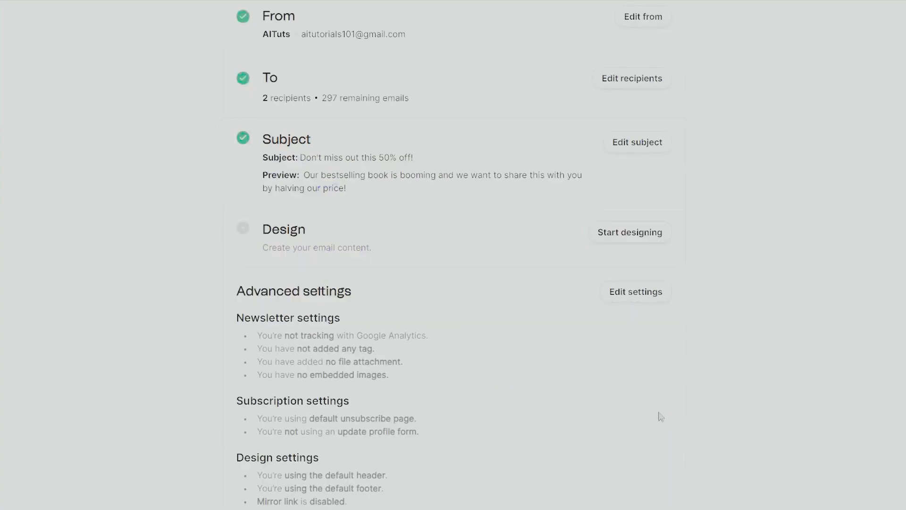
scroll(301, 285, up, 2)
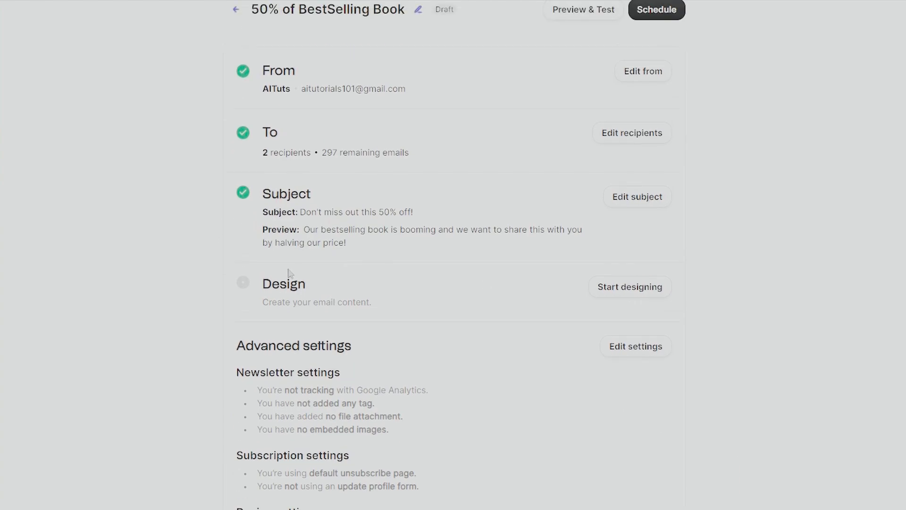
click(646, 289)
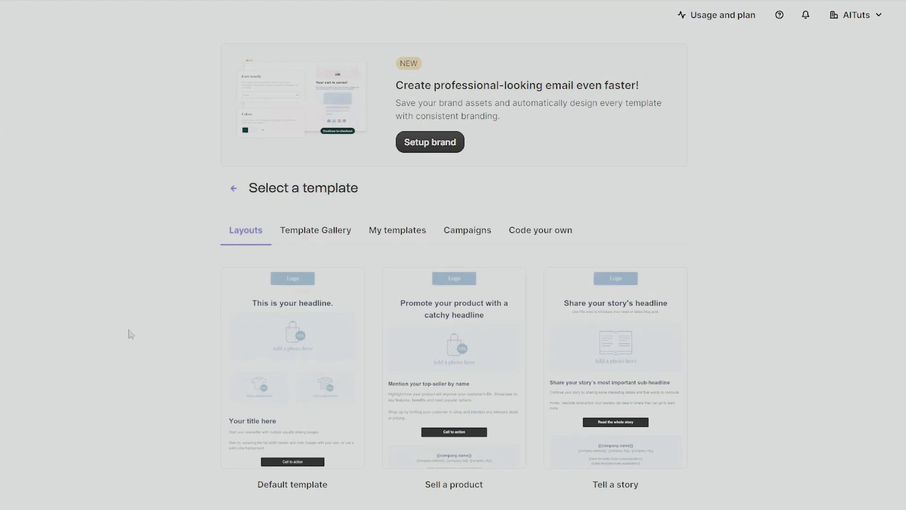
Browse the available layout templates
mouse_move(231, 319)
scroll(312, 382, down, 2)
scroll(165, 370, down, 2)
scroll(173, 344, up, 1)
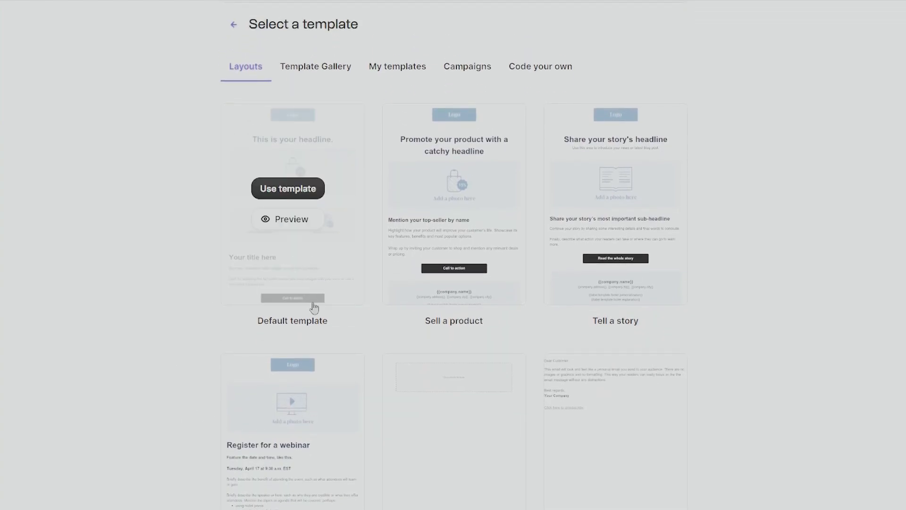
mouse_move(480, 267)
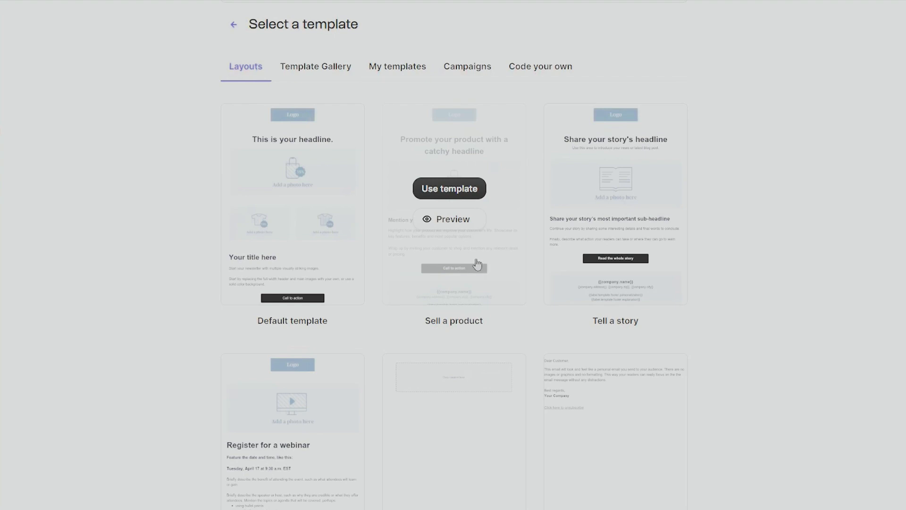
scroll(661, 277, down, 2)
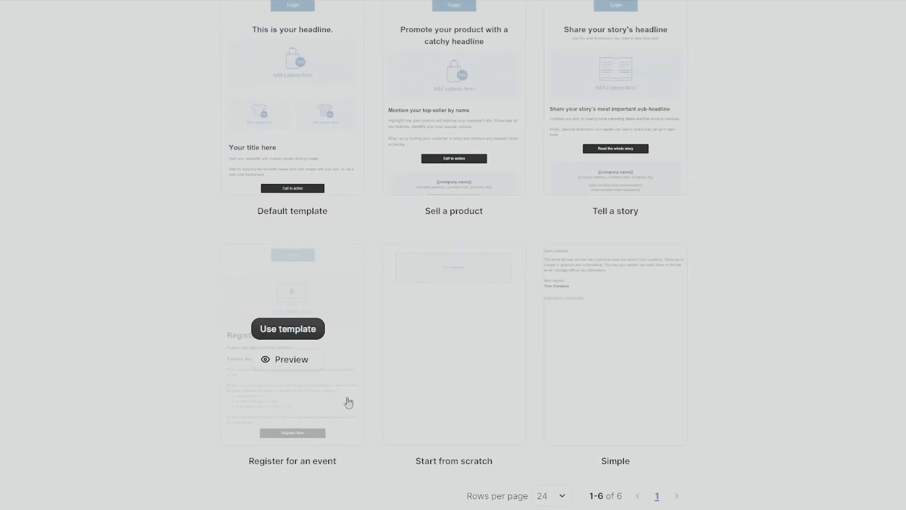
mouse_move(520, 408)
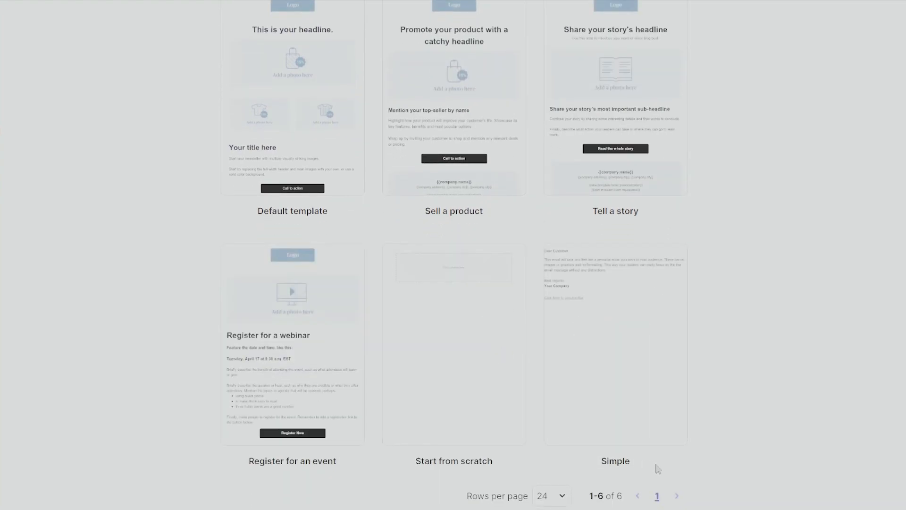
scroll(754, 456, up, 5)
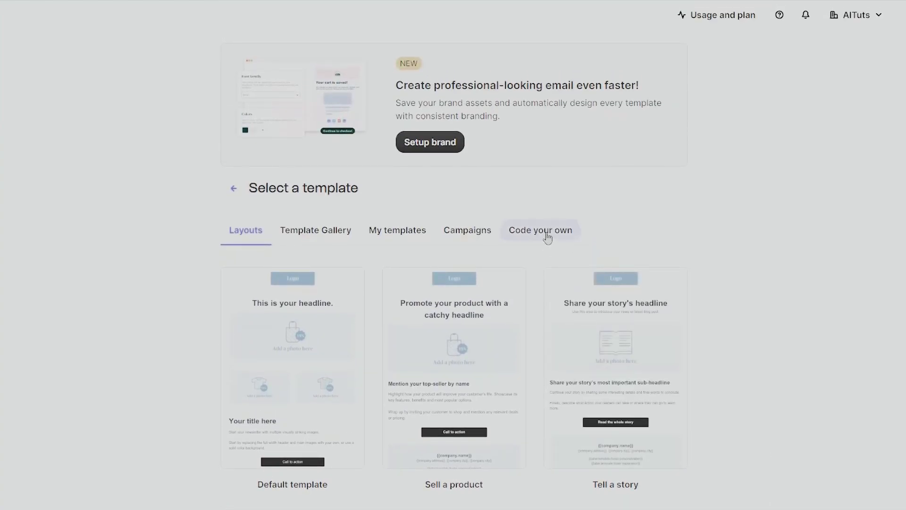
Check the Code your own and Campaigns tabs, then choose the Sell a product layout
click(547, 235)
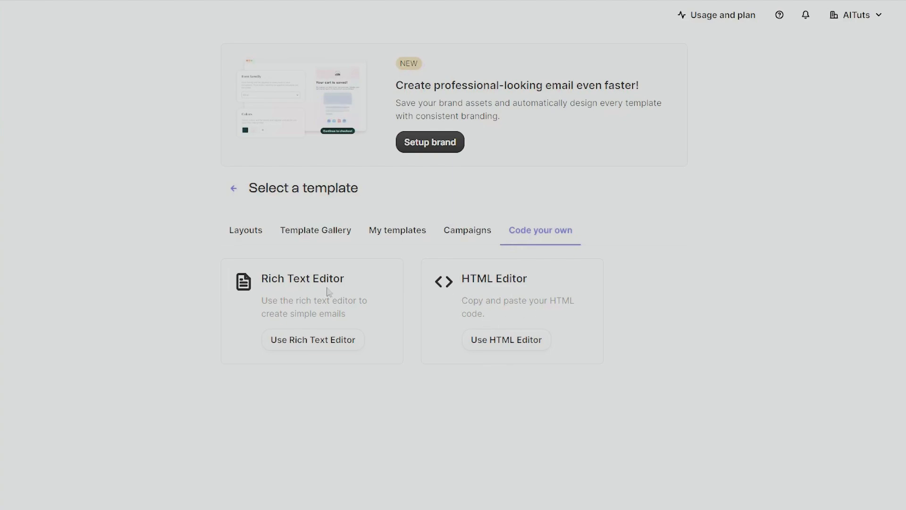
click(472, 232)
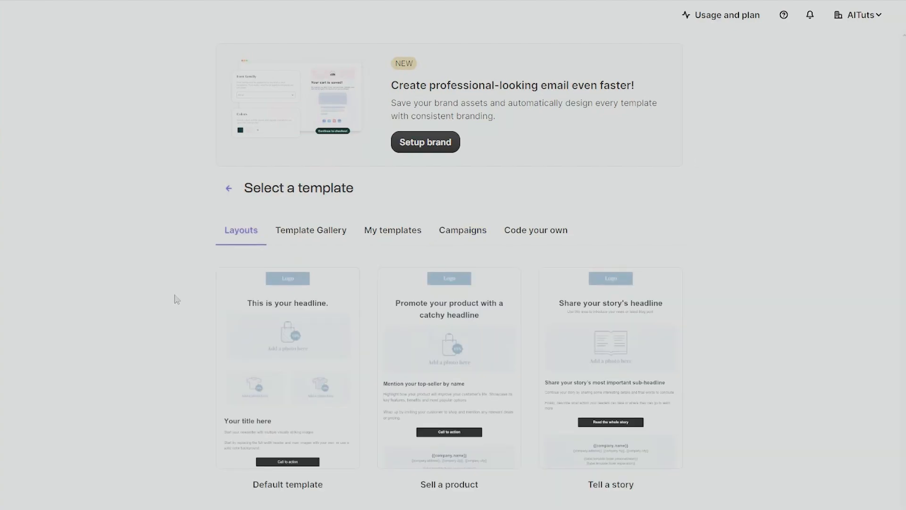
scroll(174, 302, down, 2)
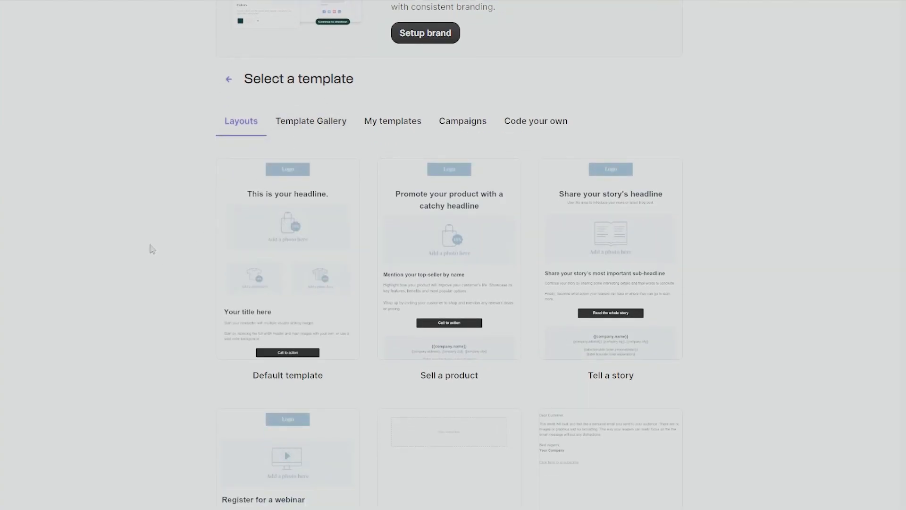
scroll(147, 234, down, 1)
mouse_move(513, 208)
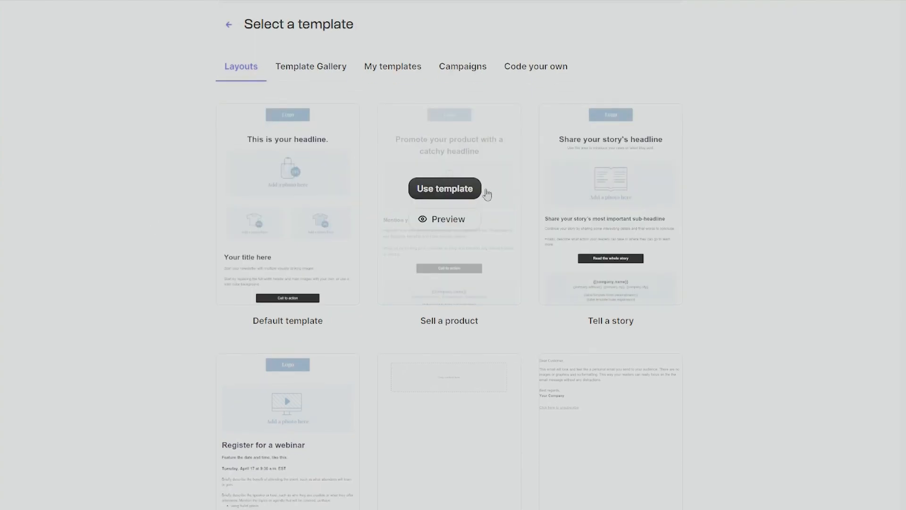
click(446, 190)
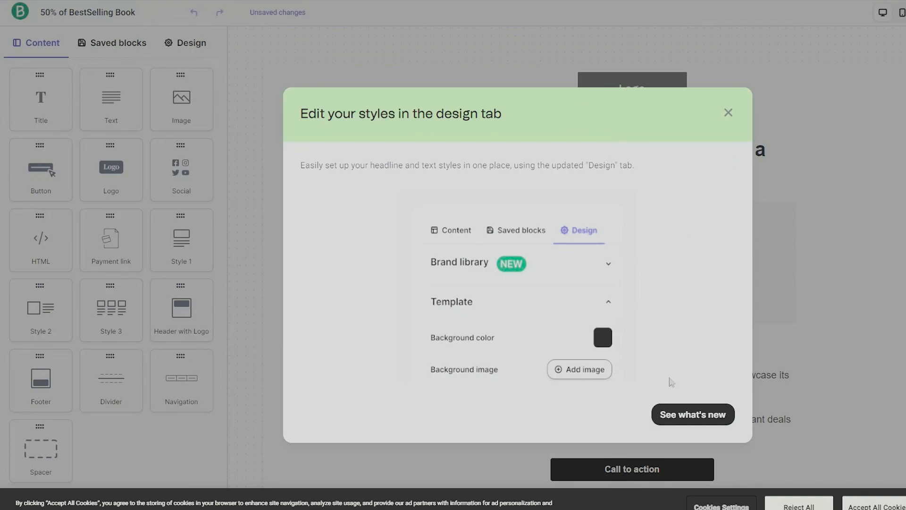
Dismiss the editor popups and try dragging content blocks into the email
click(728, 113)
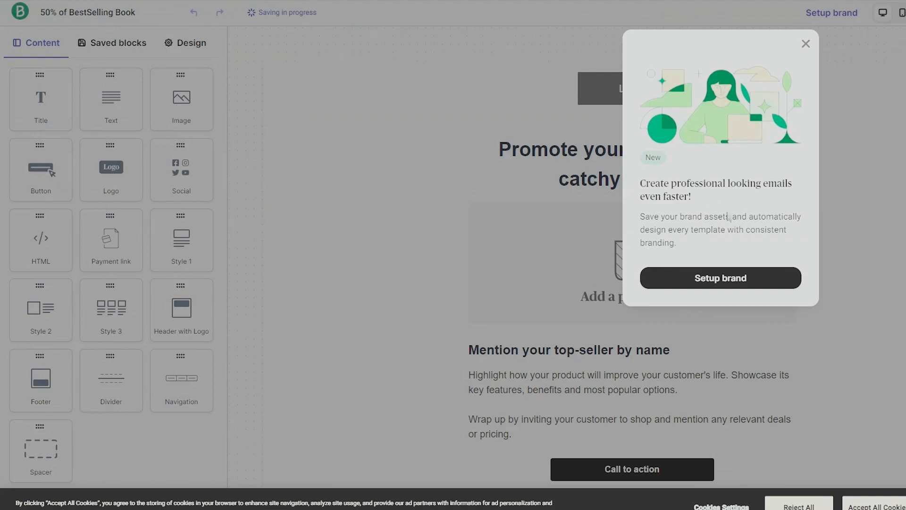
click(805, 43)
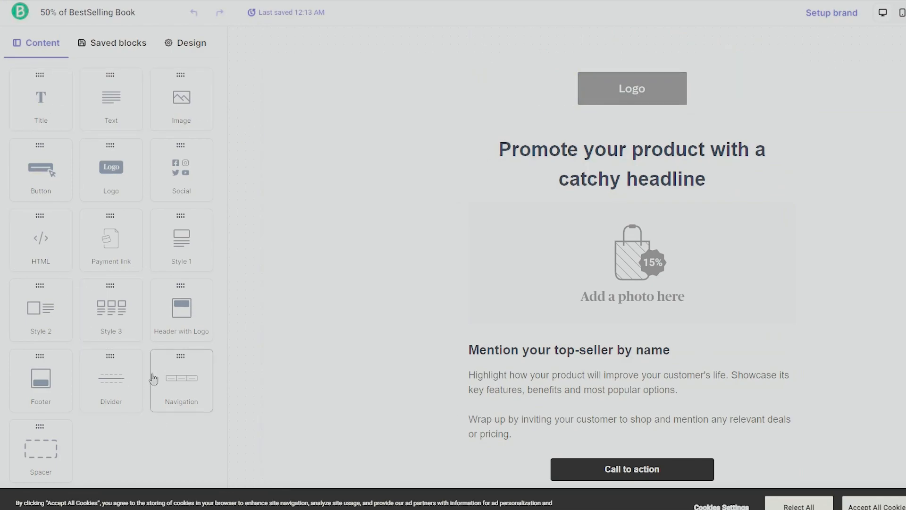
drag(171, 100, 129, 110)
drag(111, 166, 68, 103)
drag(175, 182, 38, 148)
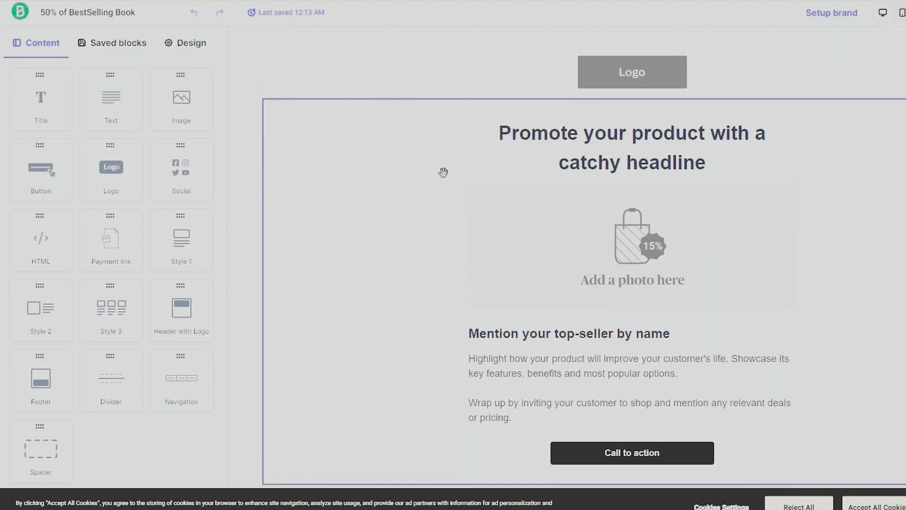
Select the logo block, close it, and open the headline banner's settings
click(642, 92)
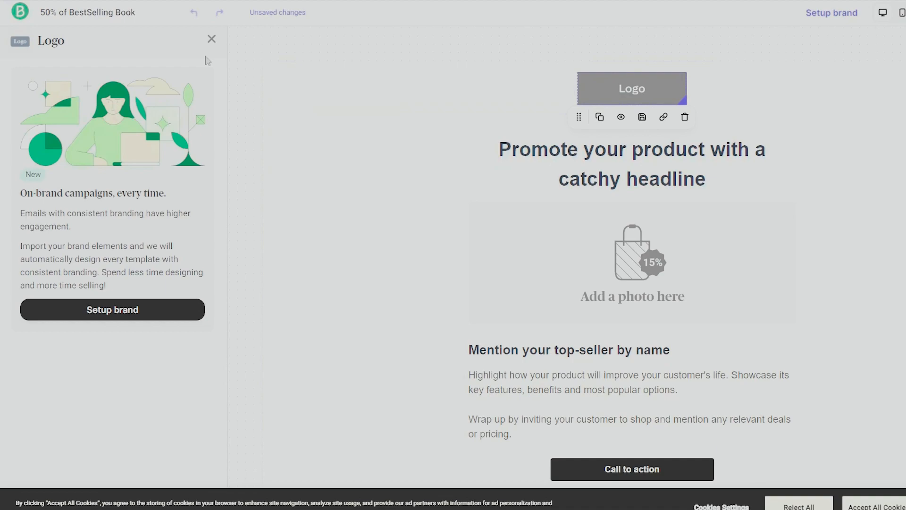
click(212, 39)
click(620, 96)
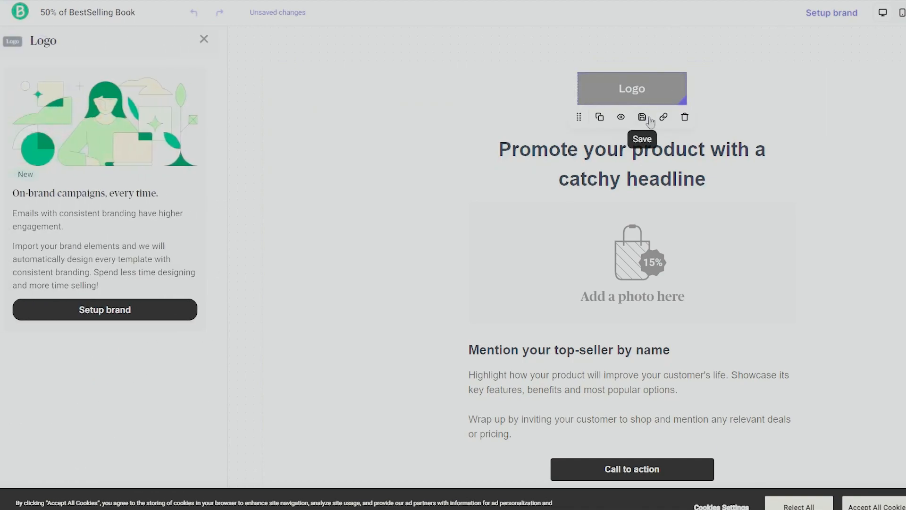
click(453, 124)
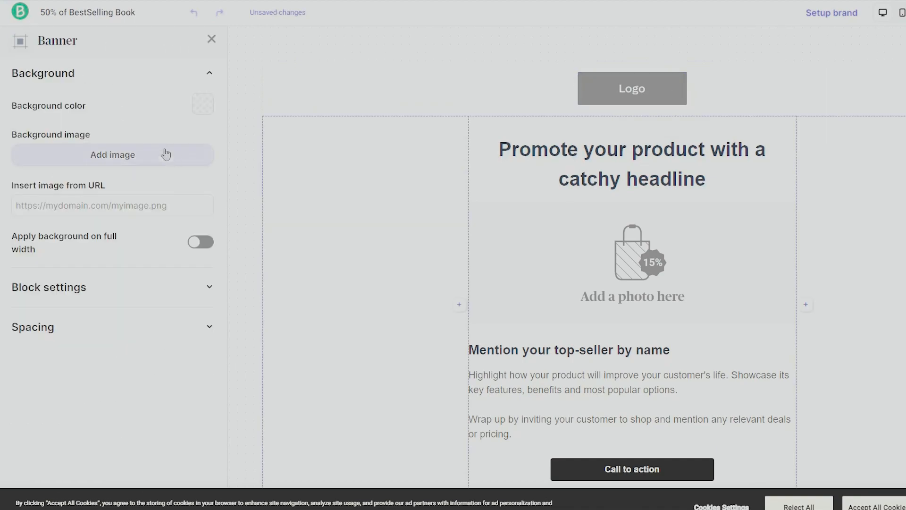
Give the banner a red background and 19 space between columns
click(205, 109)
drag(155, 173, 175, 168)
click(72, 330)
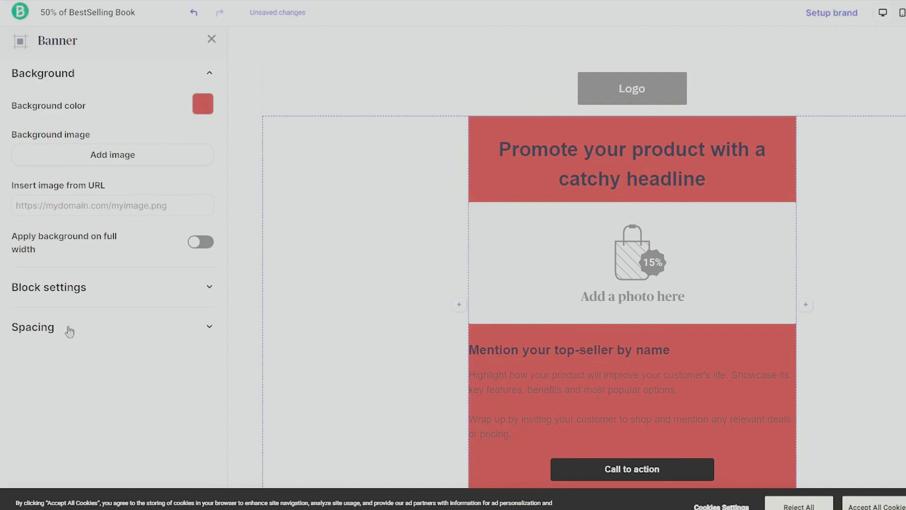
click(69, 327)
click(187, 355)
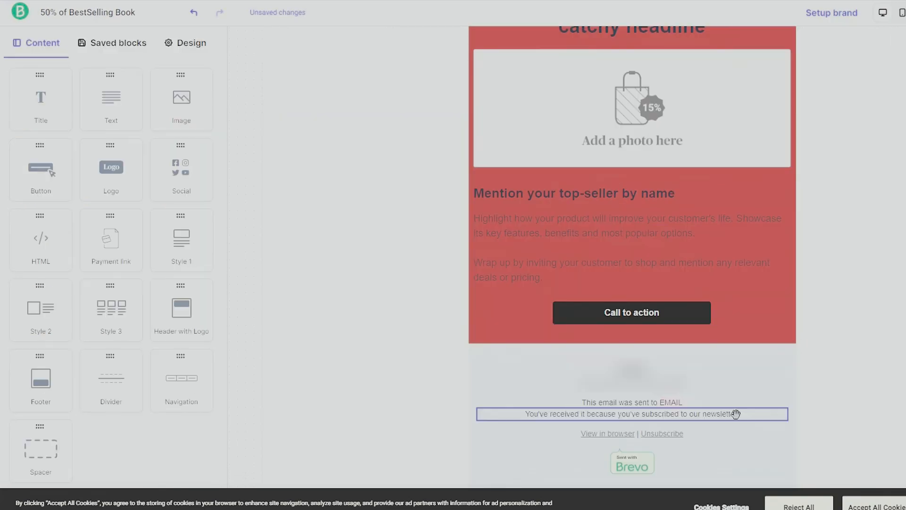
scroll(735, 400, up, 2)
scroll(735, 400, up, 1)
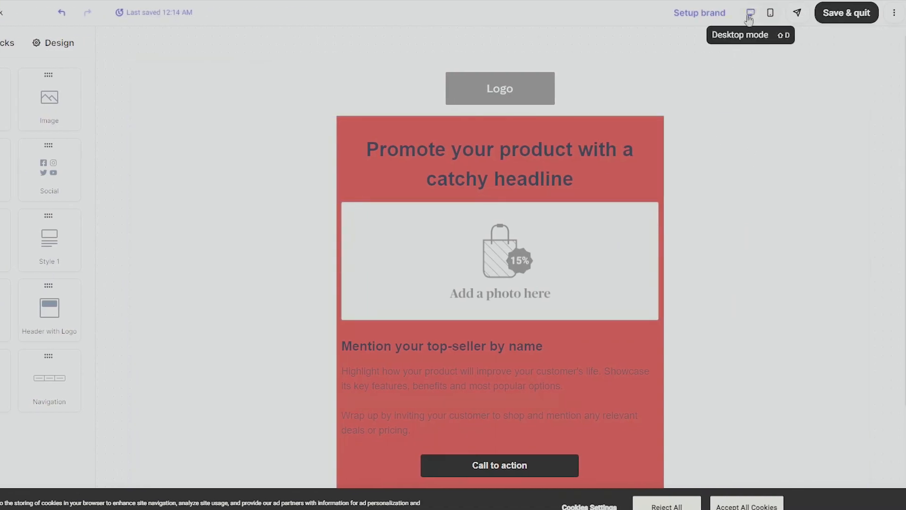
Preview the email in mobile layout, then switch back to desktop
click(770, 14)
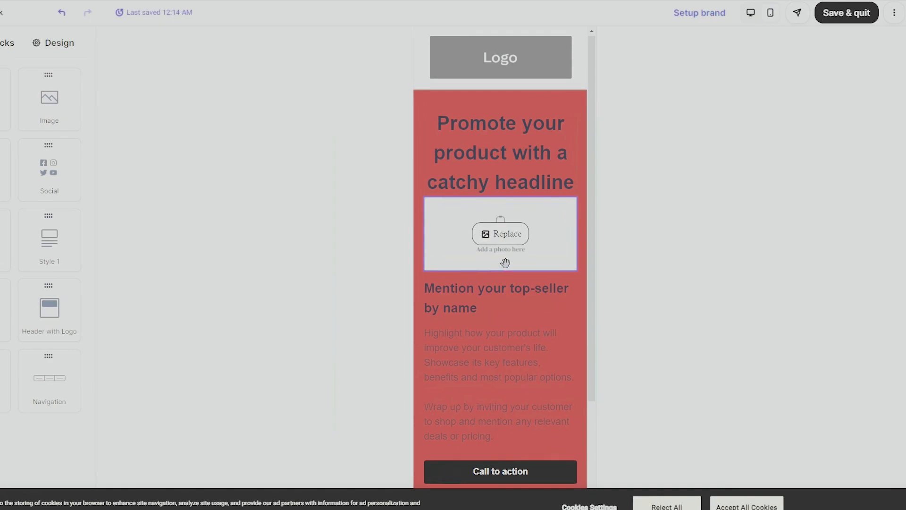
scroll(514, 255, down, 3)
scroll(519, 260, up, 1)
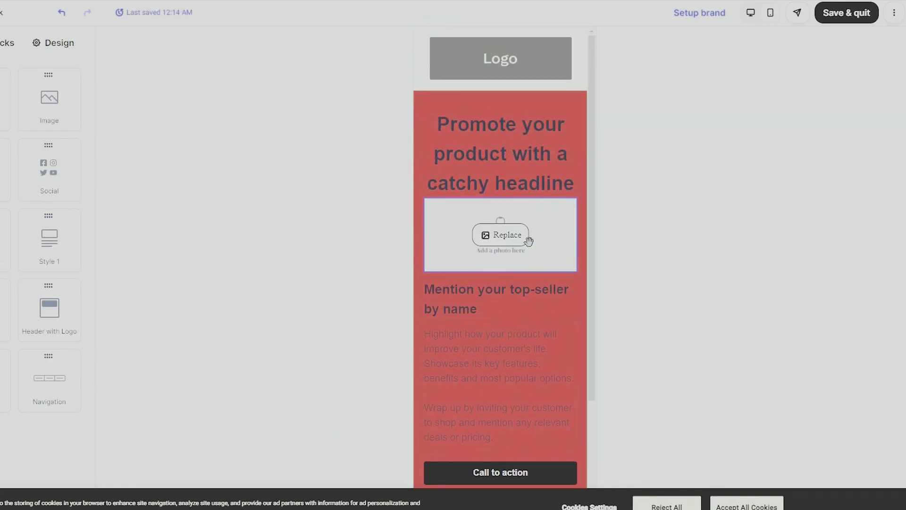
click(750, 13)
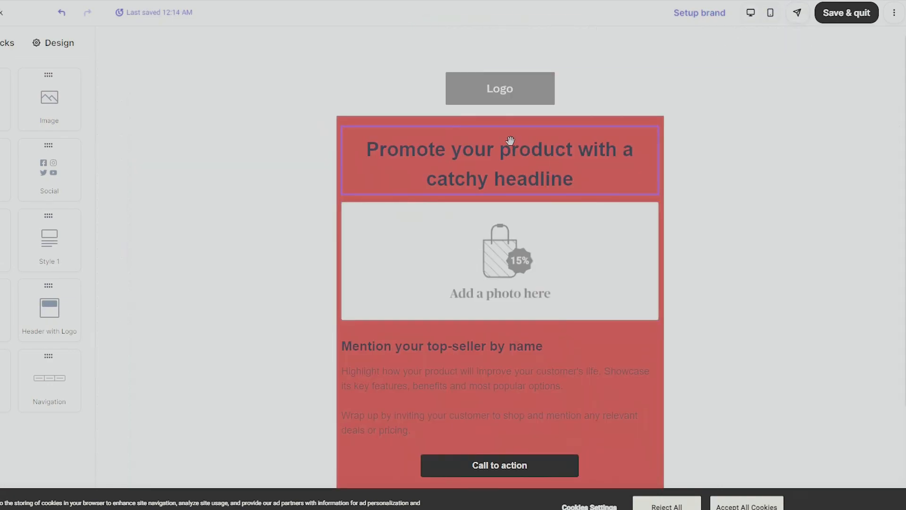
Send a test copy of the campaign email to a contact found by search
click(801, 19)
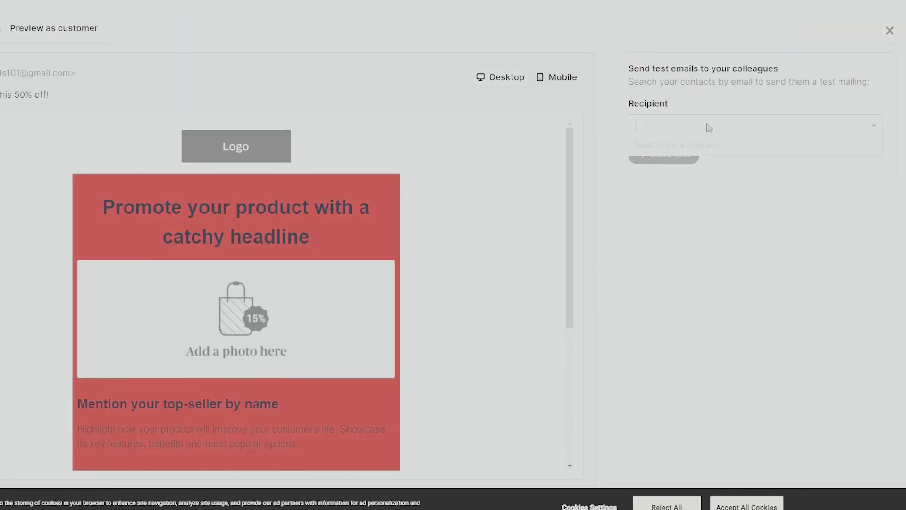
click(805, 127)
text(g)
key(BackSpace)
text(ho)
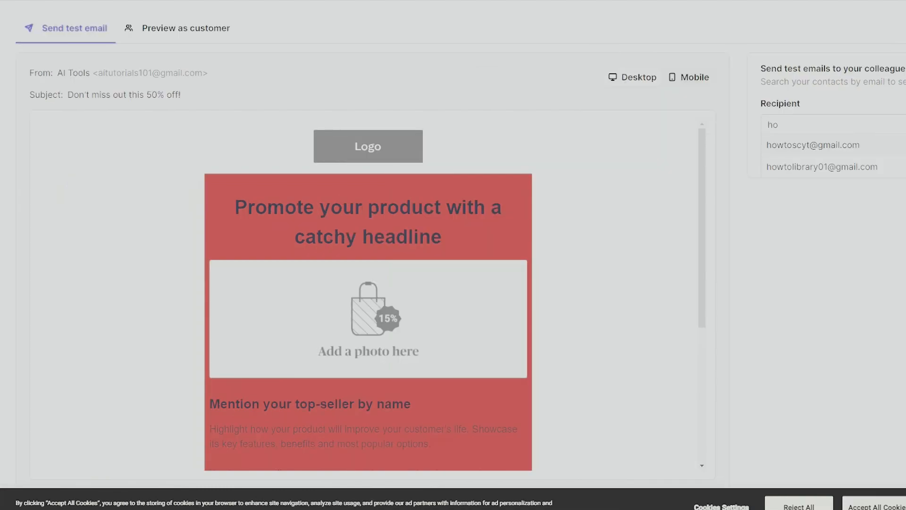
click(825, 150)
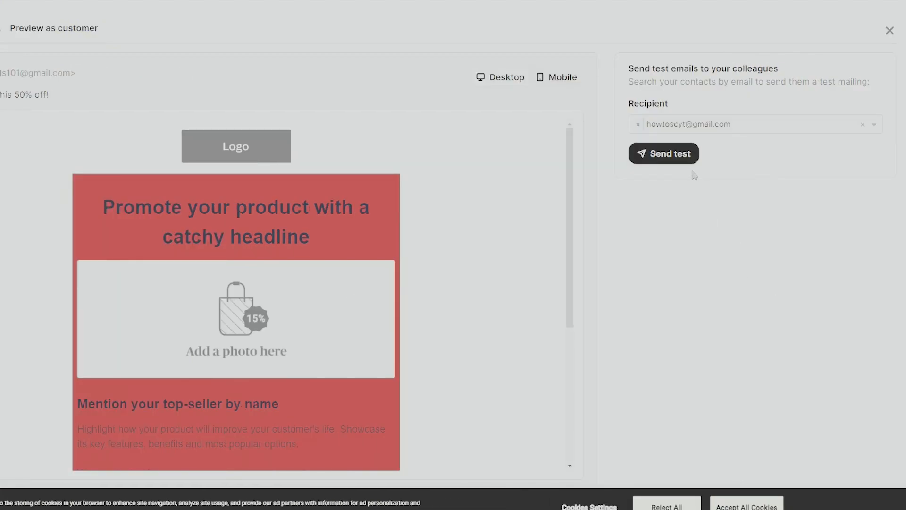
click(671, 152)
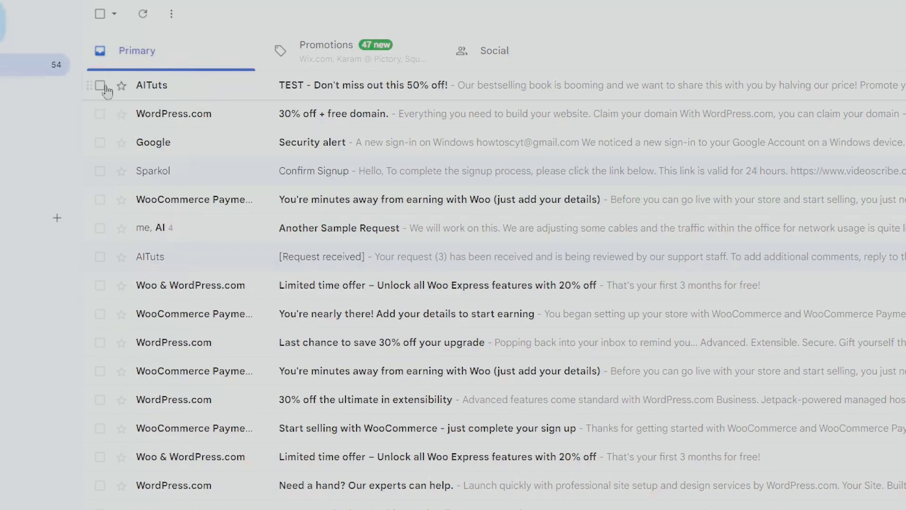
Open the 'TEST - Don't miss out this 50% off!' email in Gmail, highlight its TEST prefix, and review the design
click(197, 90)
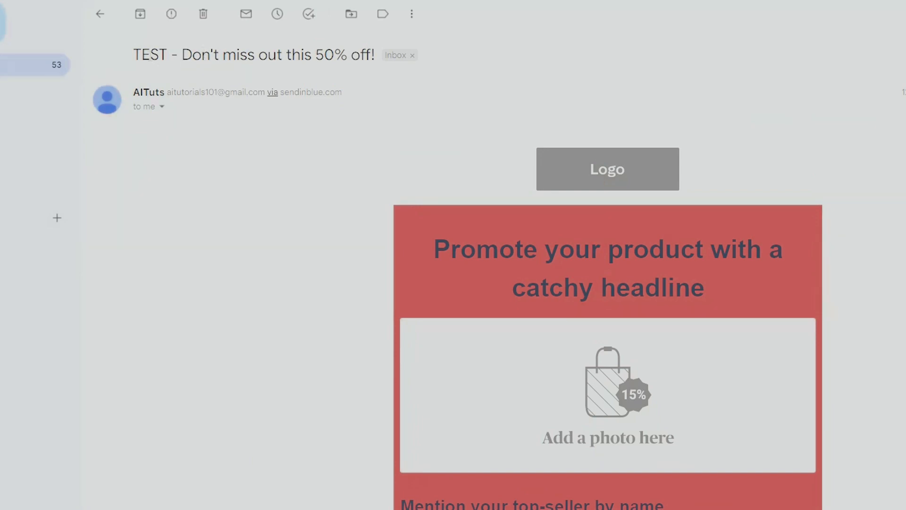
drag(137, 55, 354, 85)
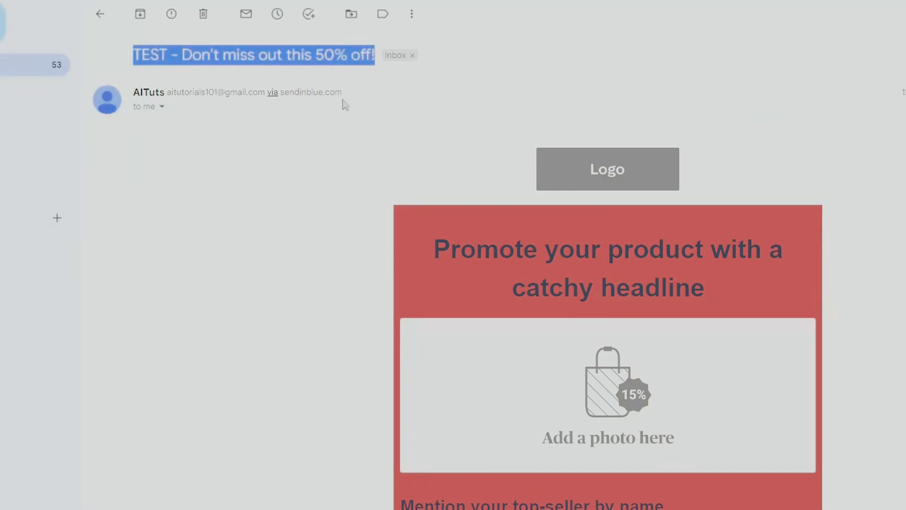
click(354, 85)
drag(172, 57, 136, 55)
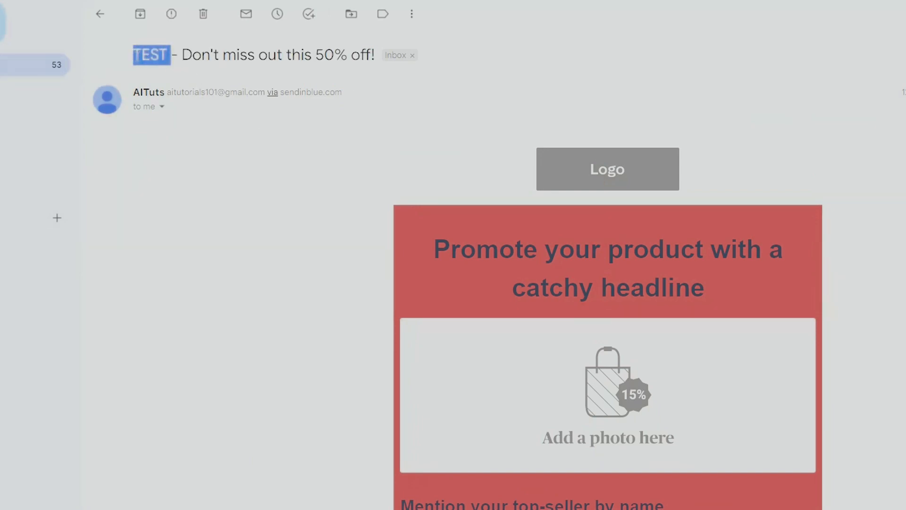
click(255, 236)
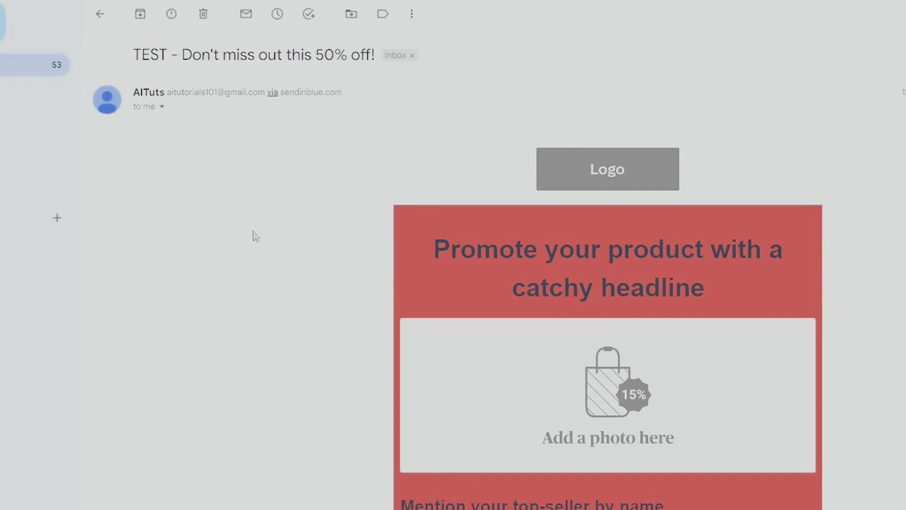
scroll(340, 240, down, 1)
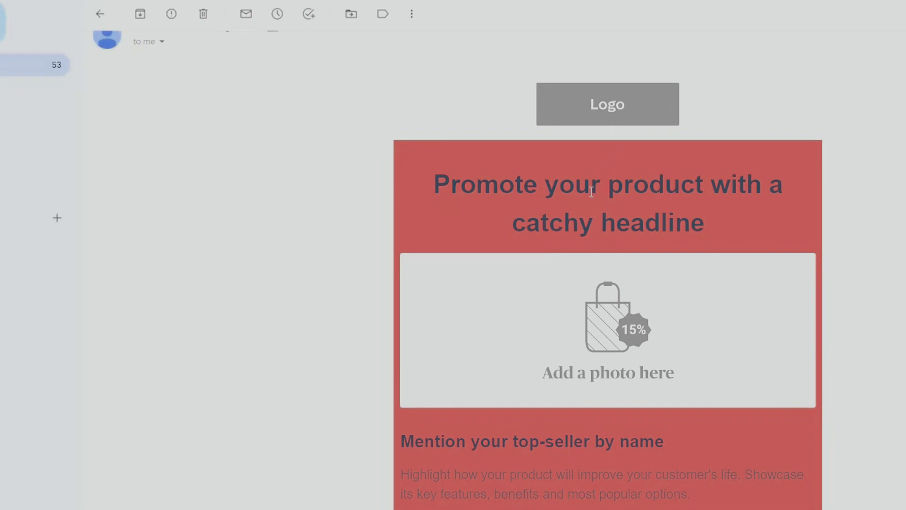
scroll(573, 189, up, 2)
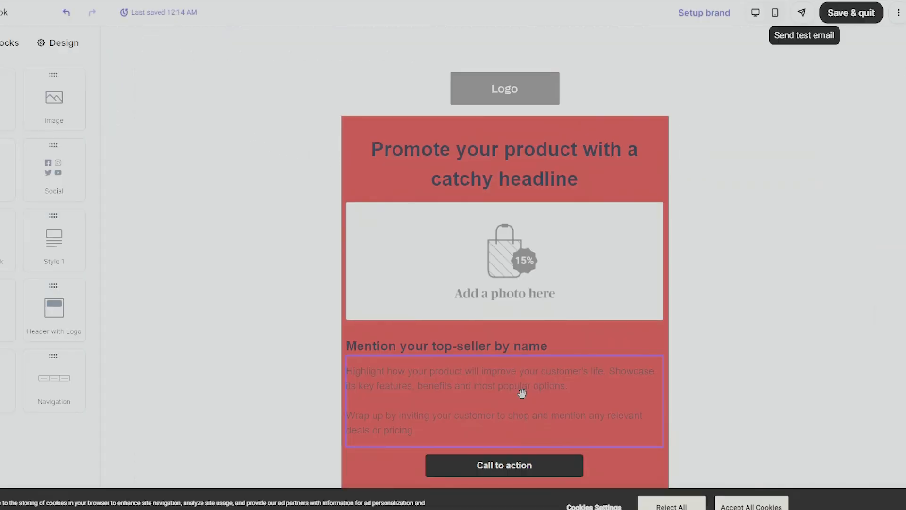
mouse_move(519, 253)
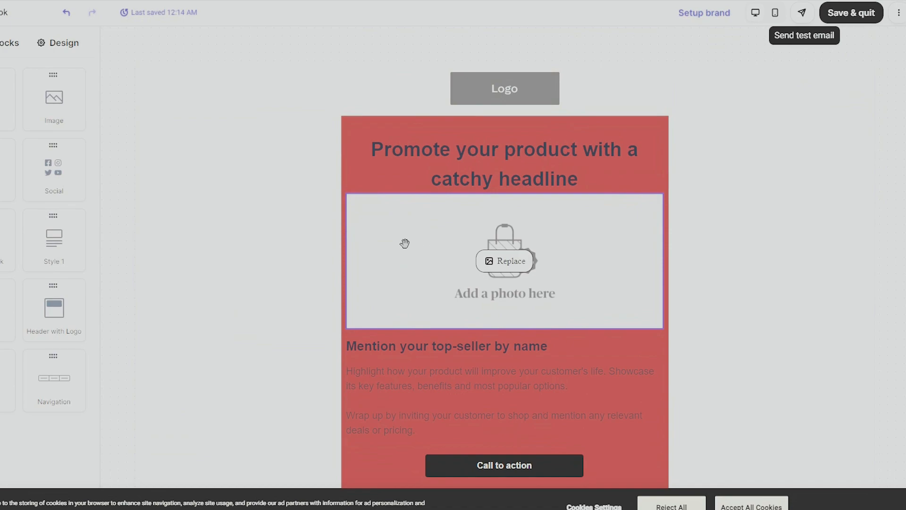
Save the red-banner design and review the summary with From, To, Subject and Design complete
click(861, 20)
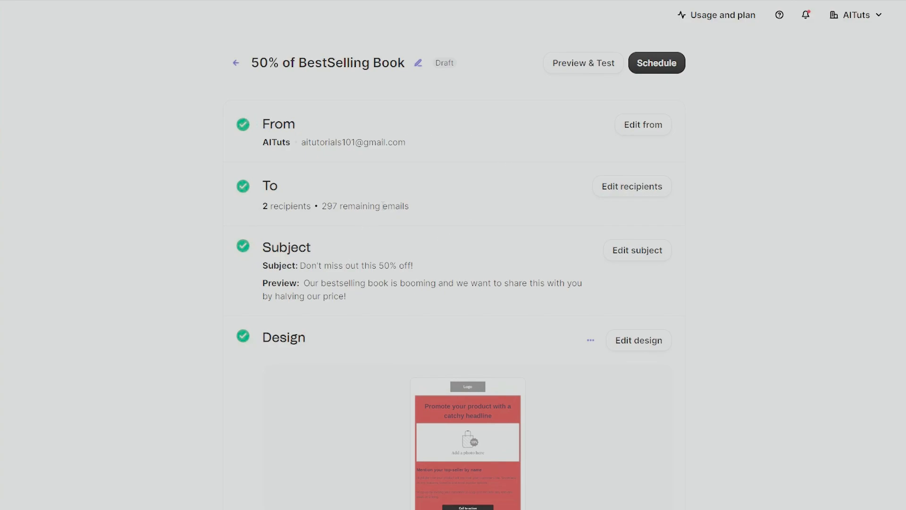
scroll(383, 204, down, 8)
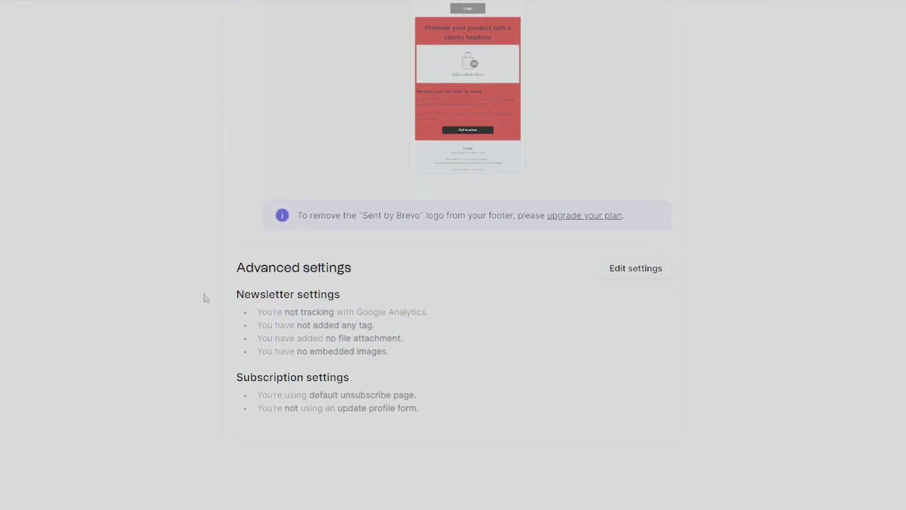
scroll(206, 294, up, 1)
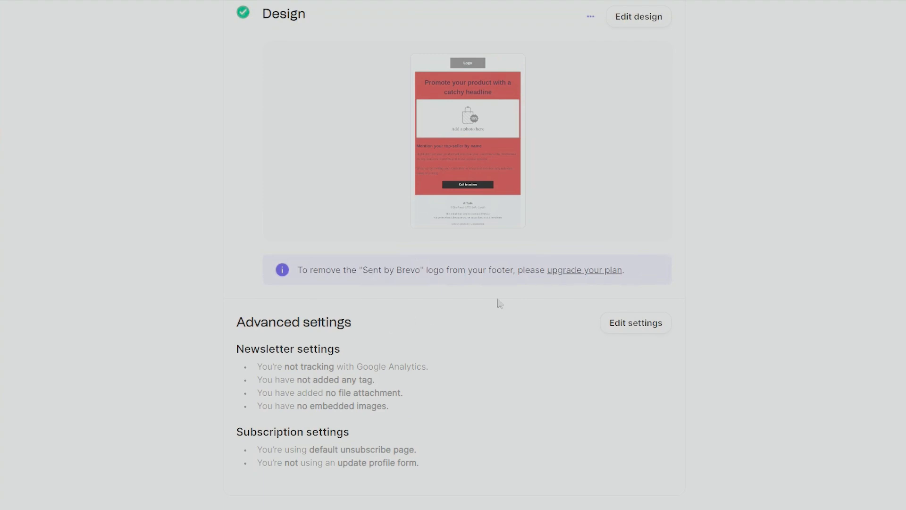
scroll(369, 273, down, 1)
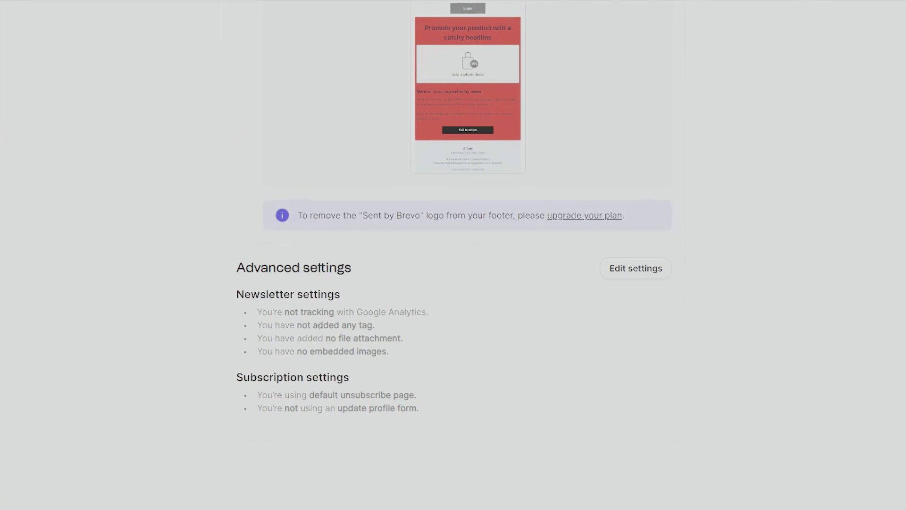
scroll(320, 307, up, 8)
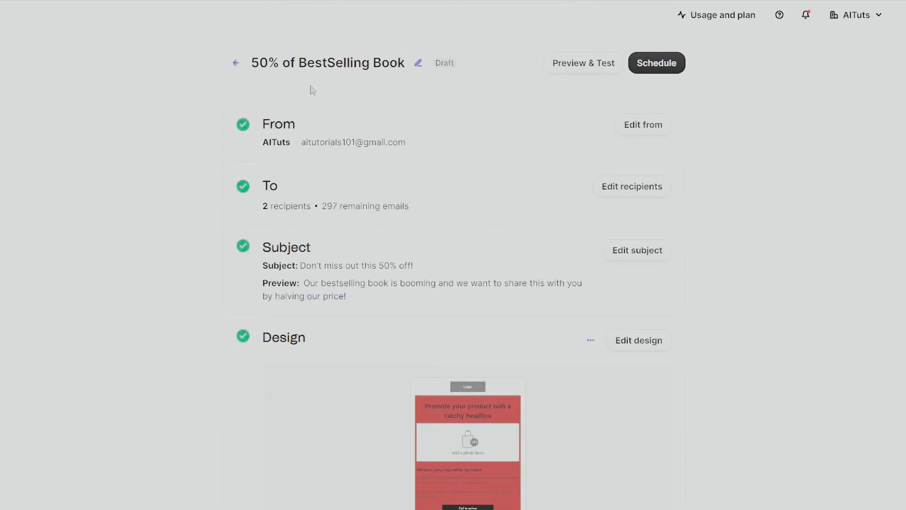
In the sending-time options, try Best time and Schedule, then settle on Send now
click(674, 70)
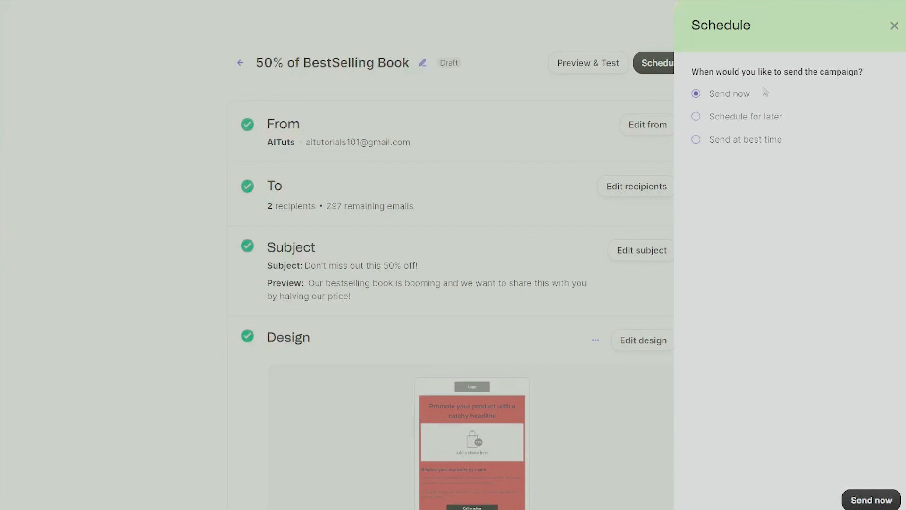
click(696, 139)
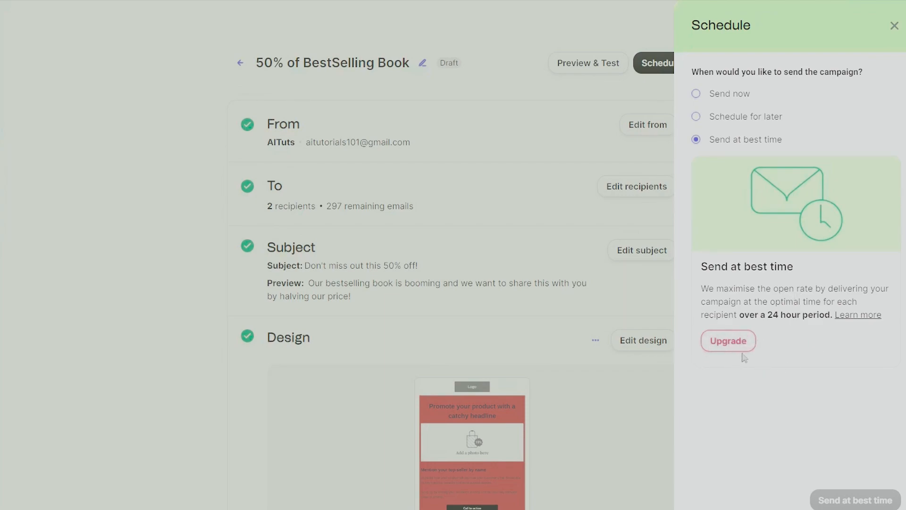
click(695, 117)
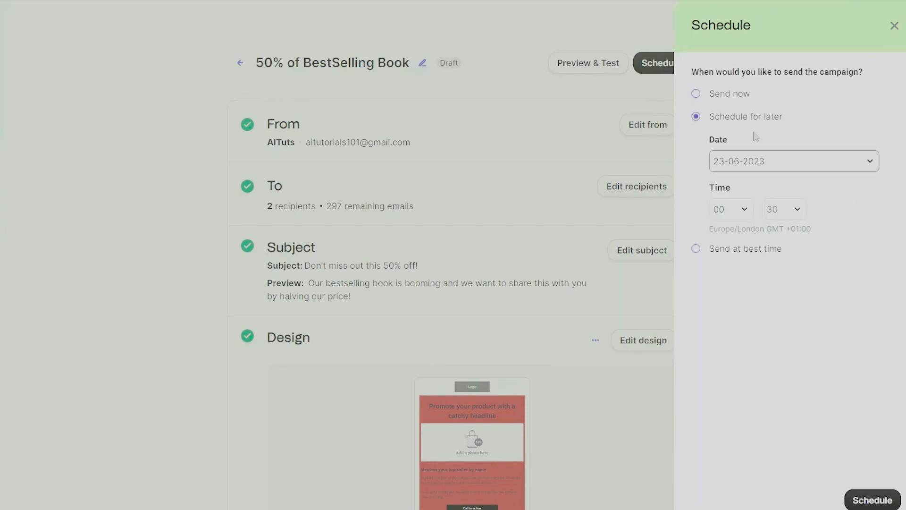
click(727, 94)
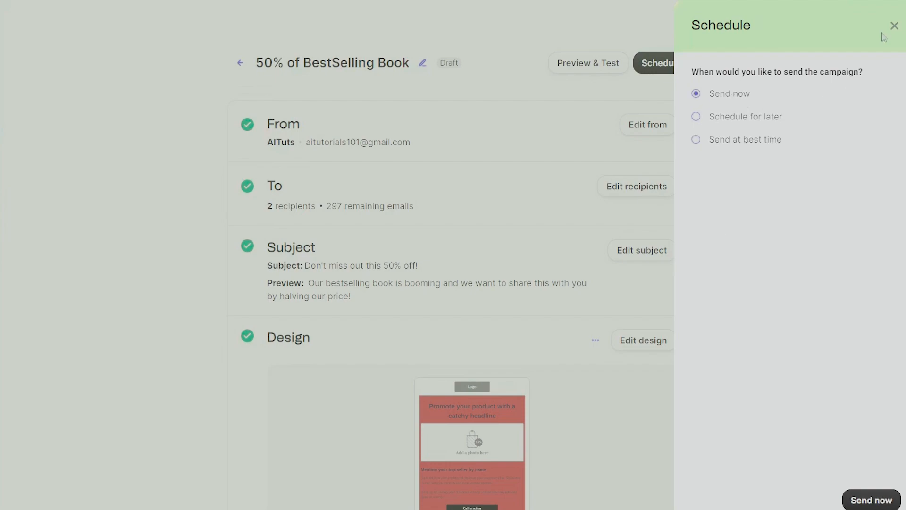
Close the send-time options and start creating a new SMS campaign
click(893, 26)
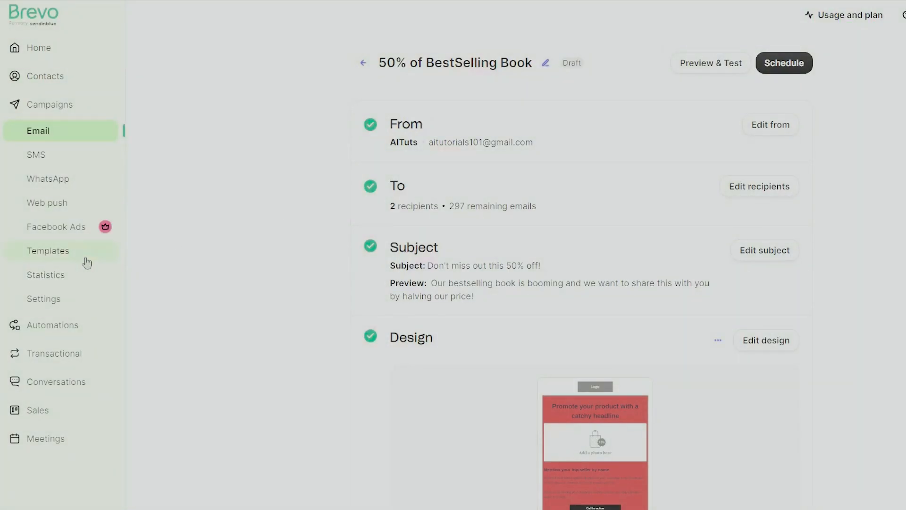
click(59, 159)
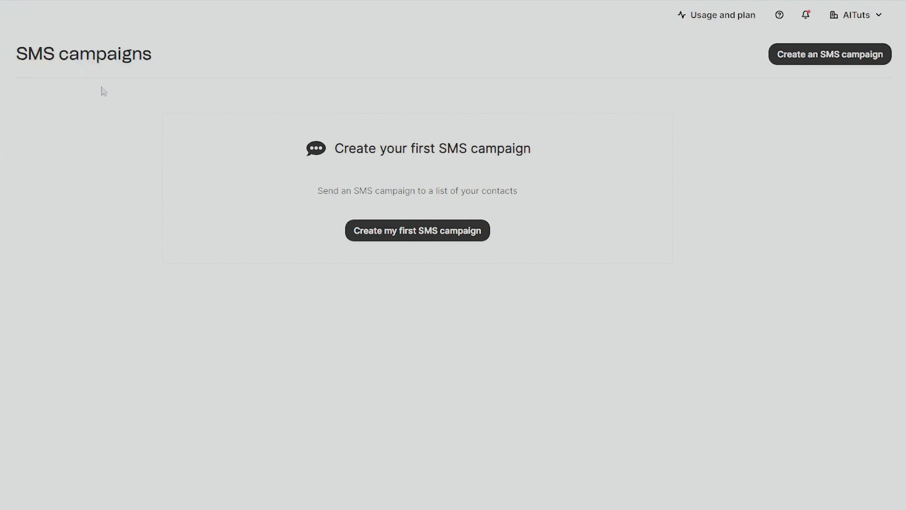
click(850, 59)
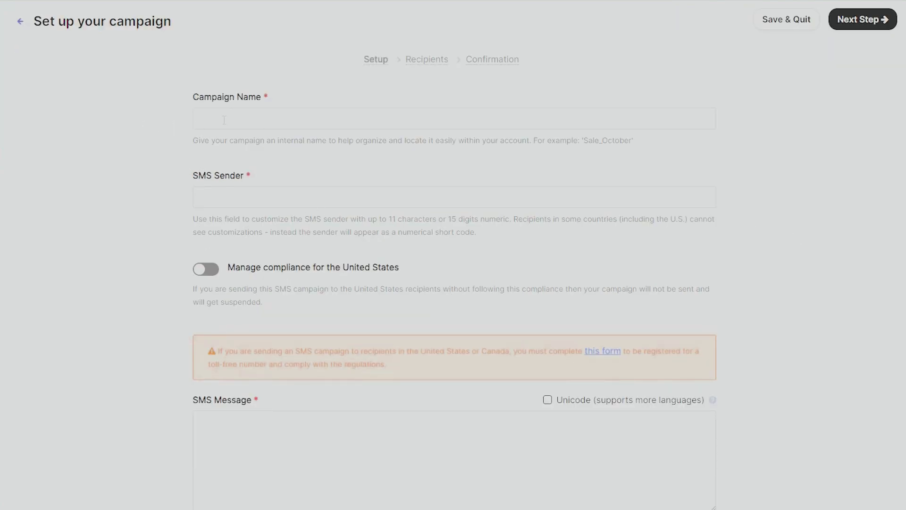
Browse the empty SMS campaign form, then go to the WhatsApp Campaigns page
scroll(236, 189, down, 4)
scroll(254, 193, up, 2)
scroll(274, 196, down, 5)
scroll(480, 203, down, 2)
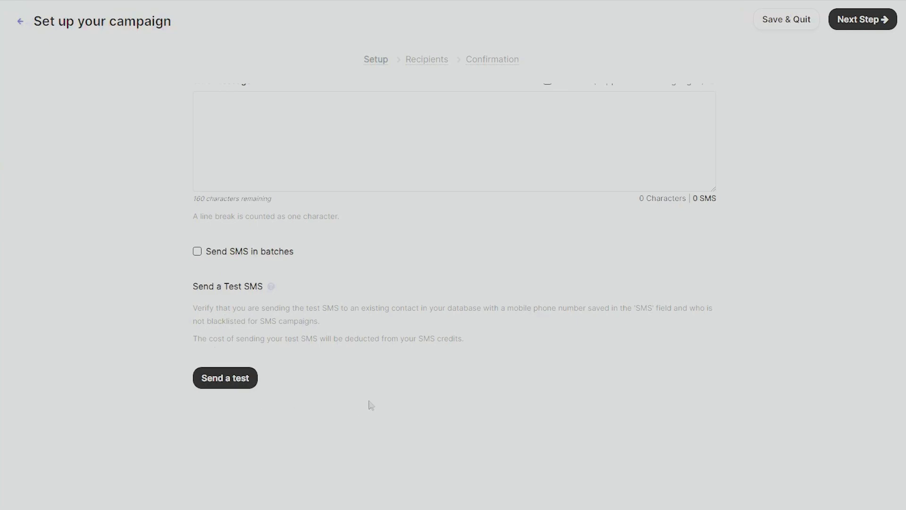
click(47, 178)
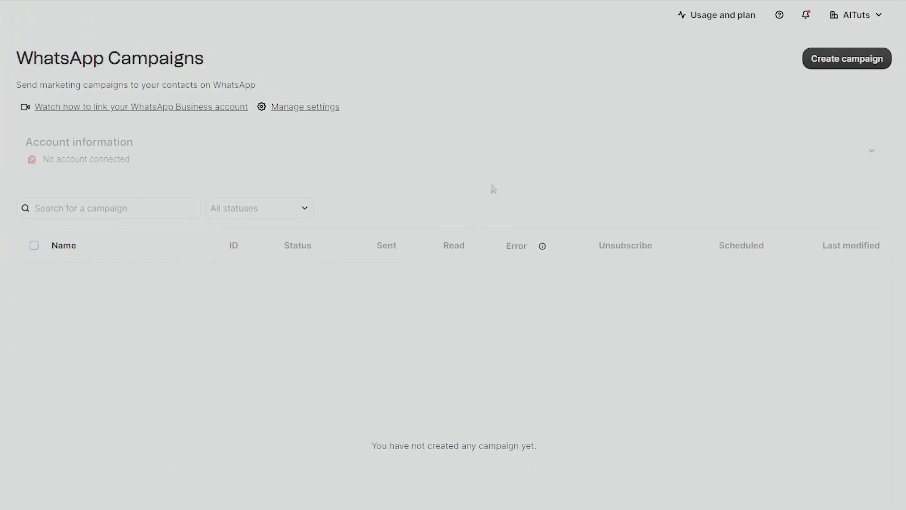
Start a WhatsApp campaign, view its type and language lists without choosing, then go to Web Push
click(857, 60)
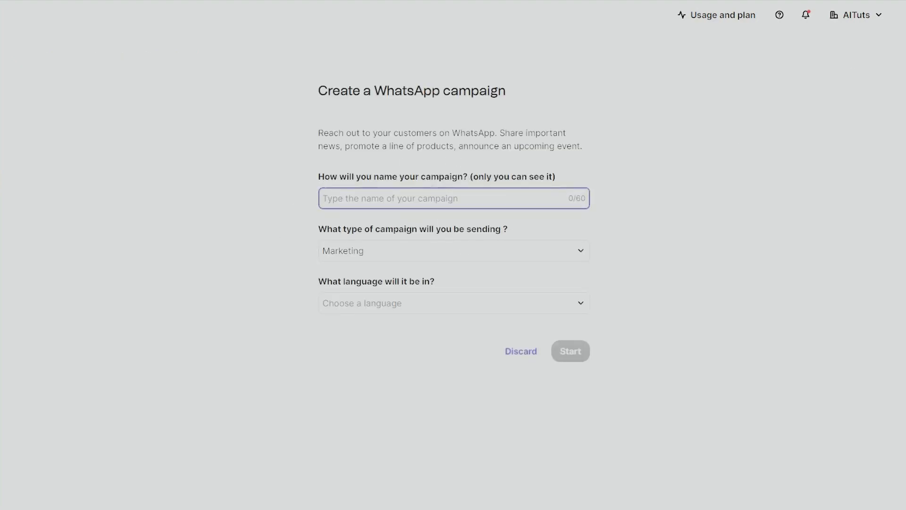
click(576, 253)
click(554, 257)
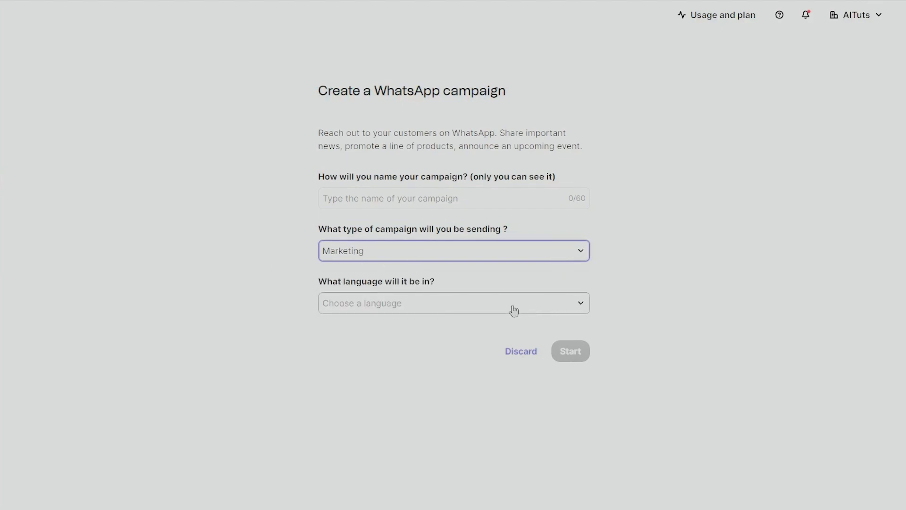
click(425, 304)
click(246, 286)
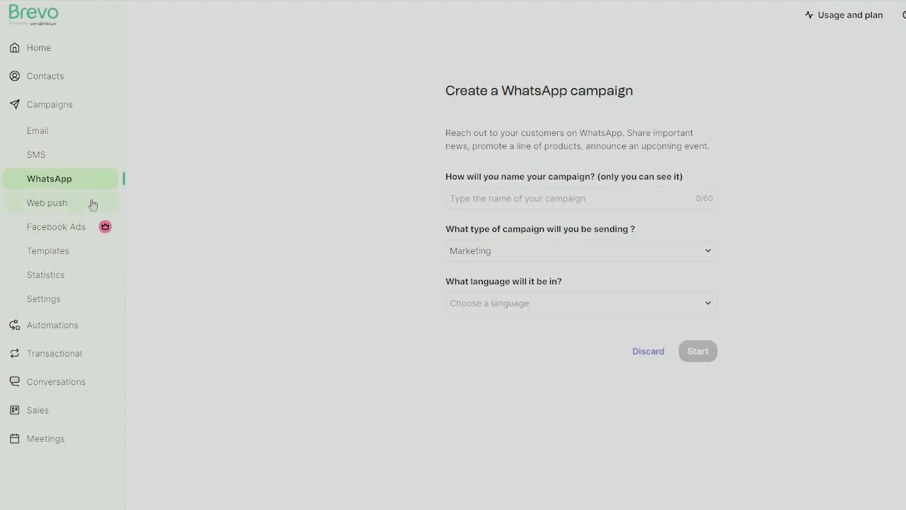
click(68, 204)
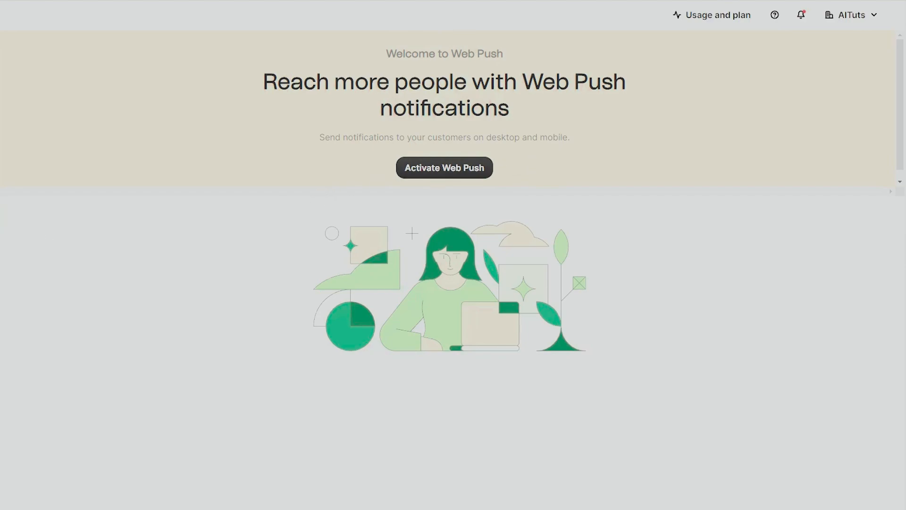
Open campaign Statistics for 23-05-2023 to 23-06-2023 and review the all-zero totals
click(53, 276)
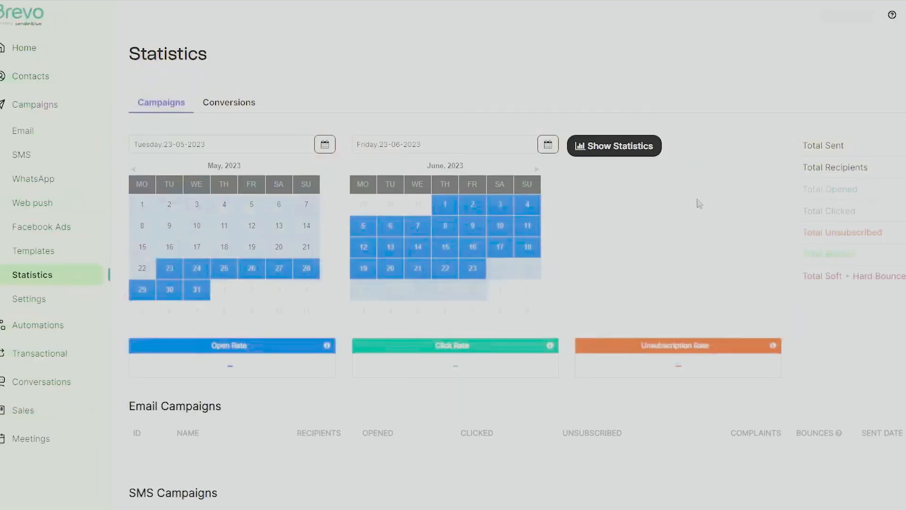
scroll(693, 246, down, 3)
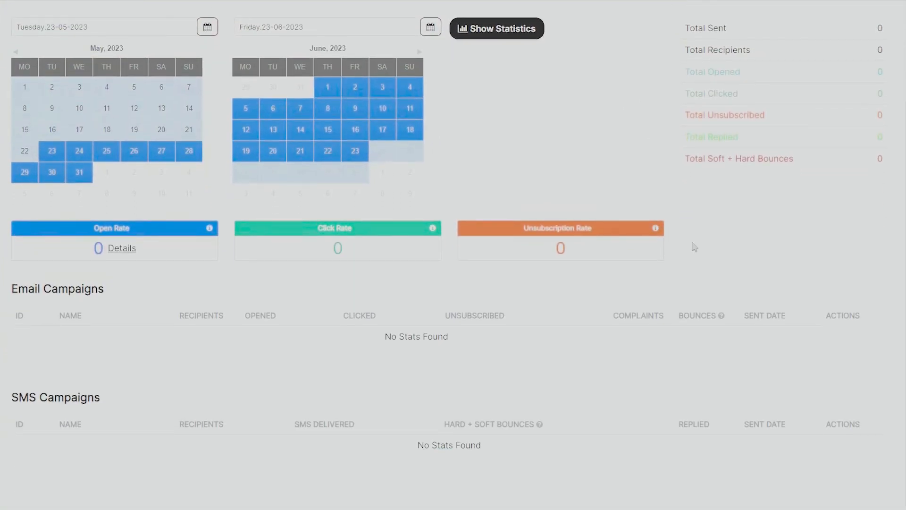
scroll(638, 248, up, 3)
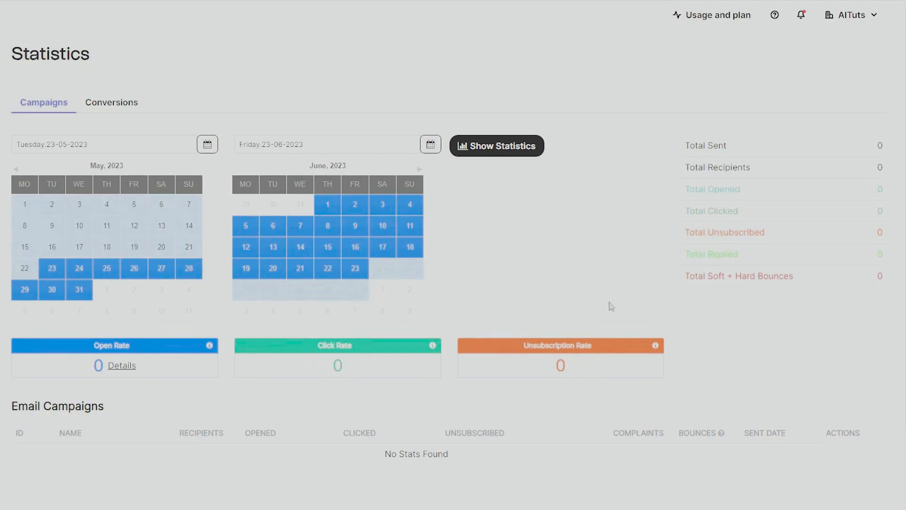
scroll(609, 305, down, 3)
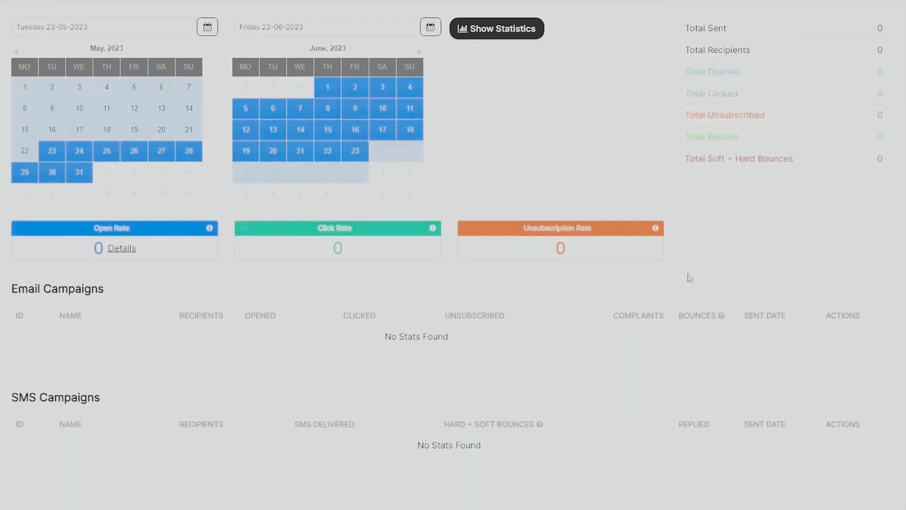
scroll(690, 279, up, 3)
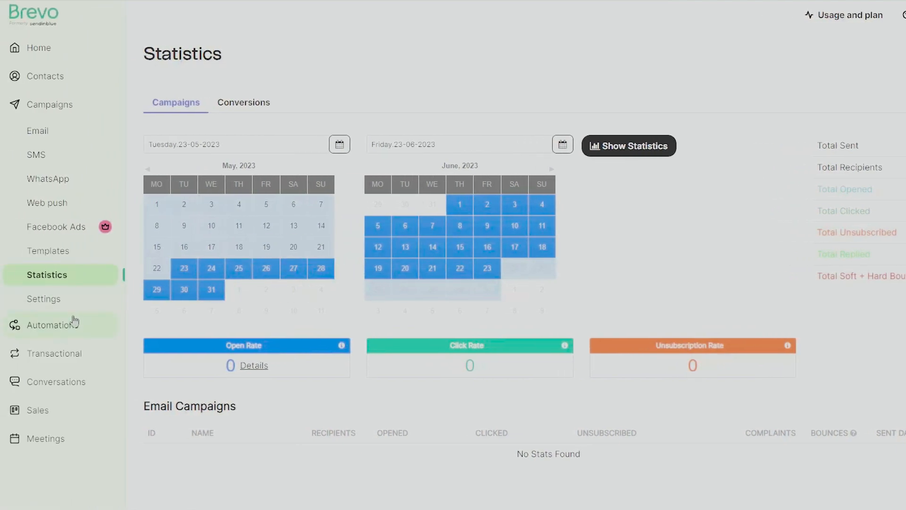
Go through Automations to the Transactional Email Real time report with 3 events, 5 opens and 2 clicks
click(52, 325)
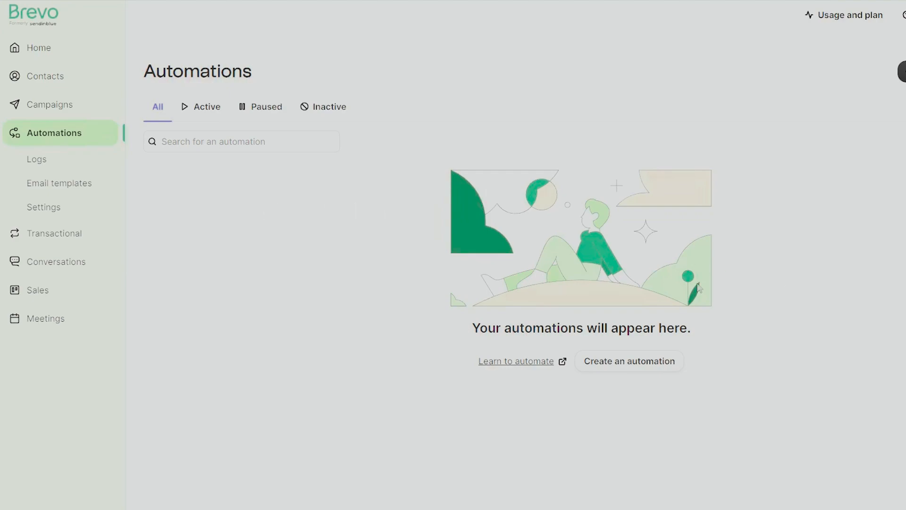
click(51, 235)
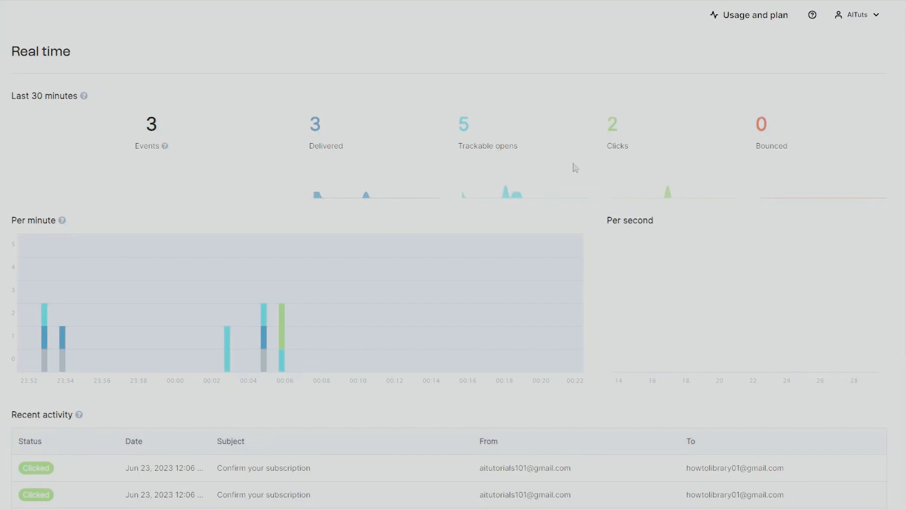
Review Real time recent activity for the 'Confirm your subscription' emails and reload the page
scroll(760, 198, down, 5)
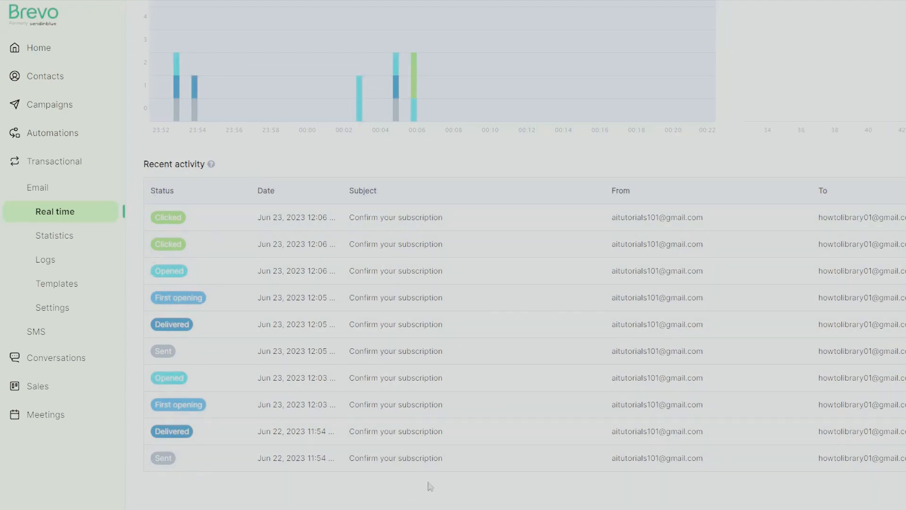
scroll(456, 477, up, 5)
scroll(487, 463, down, 5)
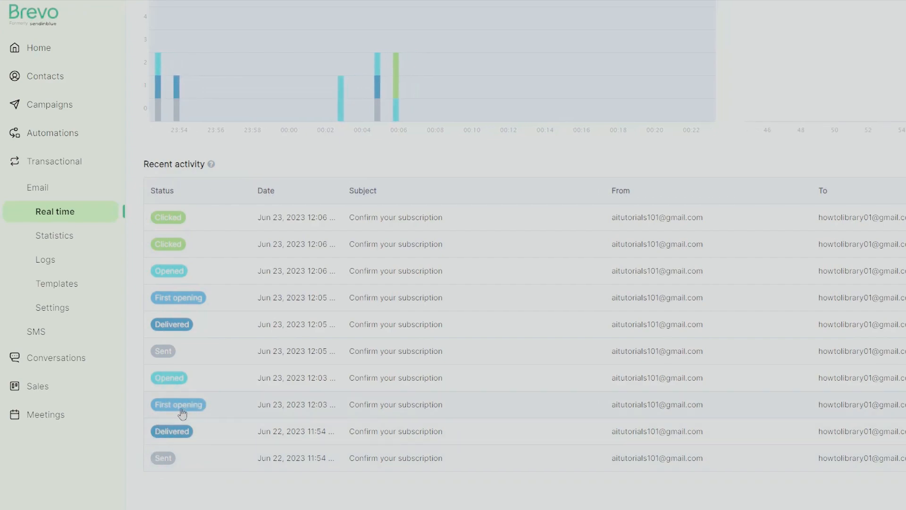
scroll(191, 366, up, 3)
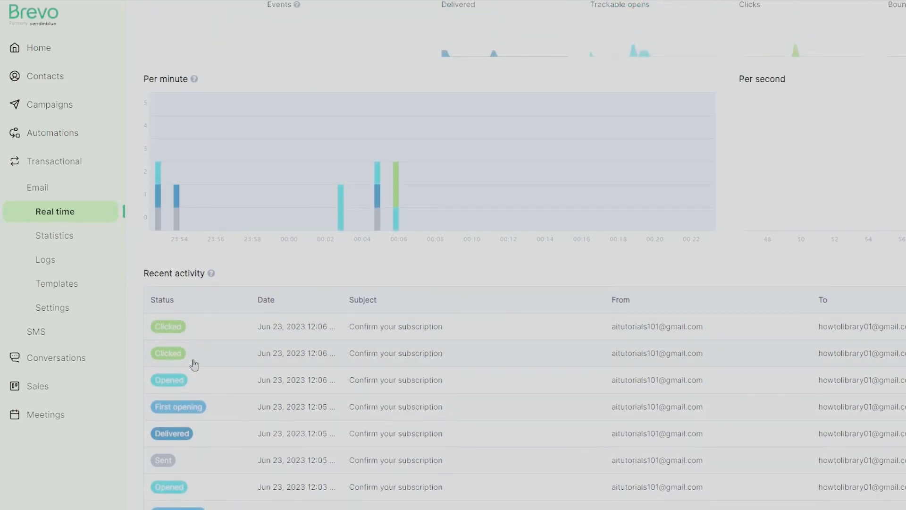
click(61, 217)
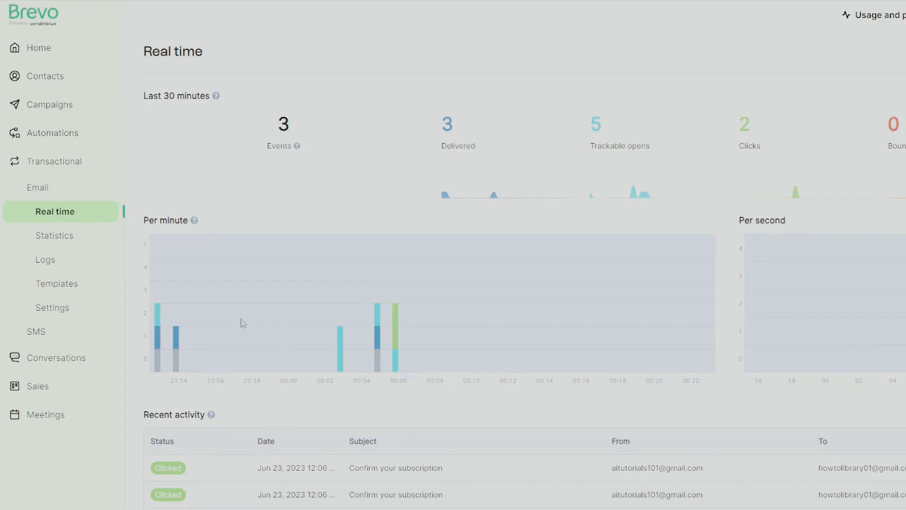
Check transactional email Statistics and Logs, return to Real time, then open transactional SMS
click(61, 242)
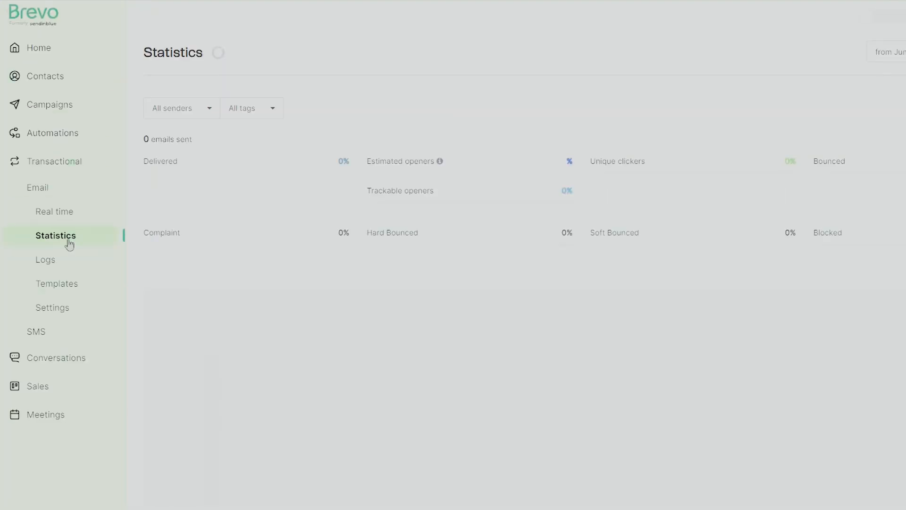
scroll(465, 343, down, 5)
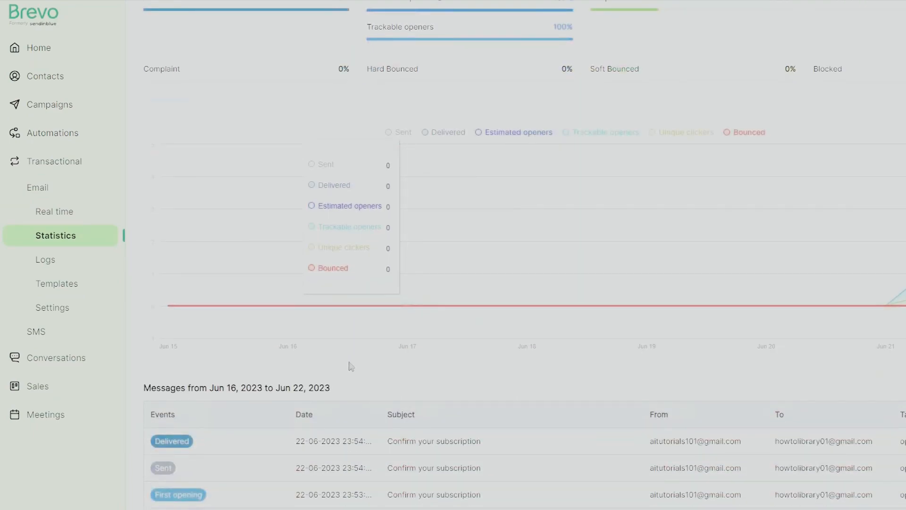
scroll(877, 400, up, 5)
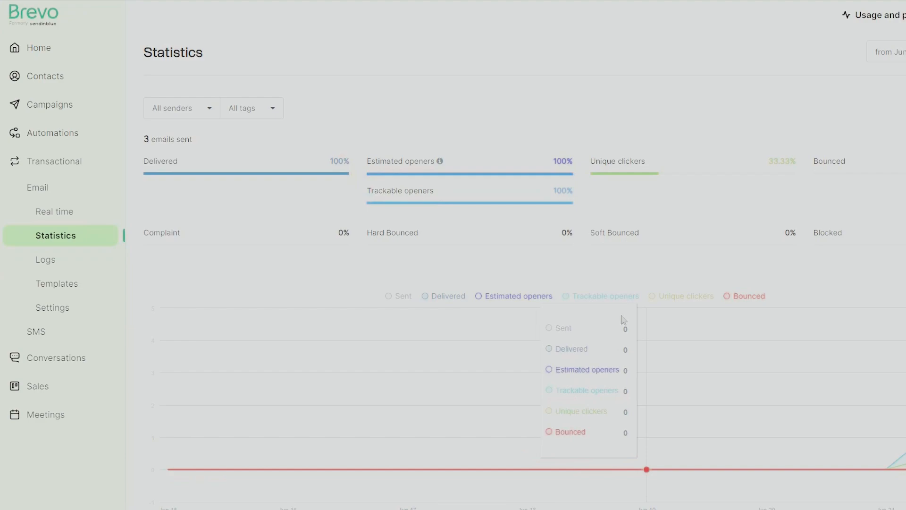
click(71, 266)
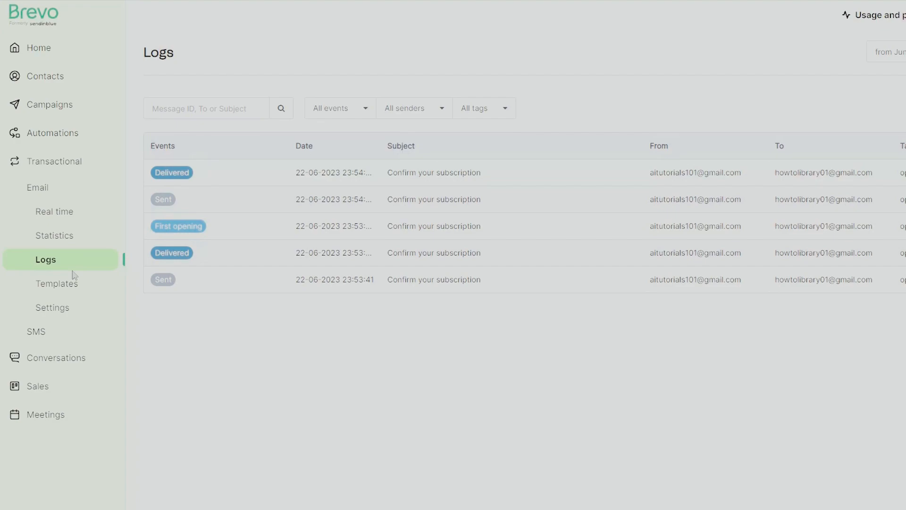
click(65, 188)
click(78, 337)
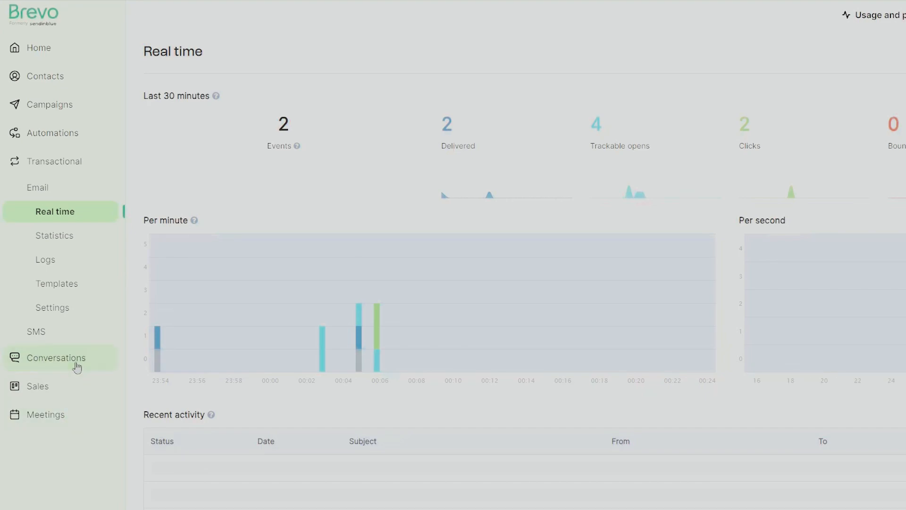
Open the Conversations inbox showing the Welcome Bot sample conversation and visitor details
click(77, 366)
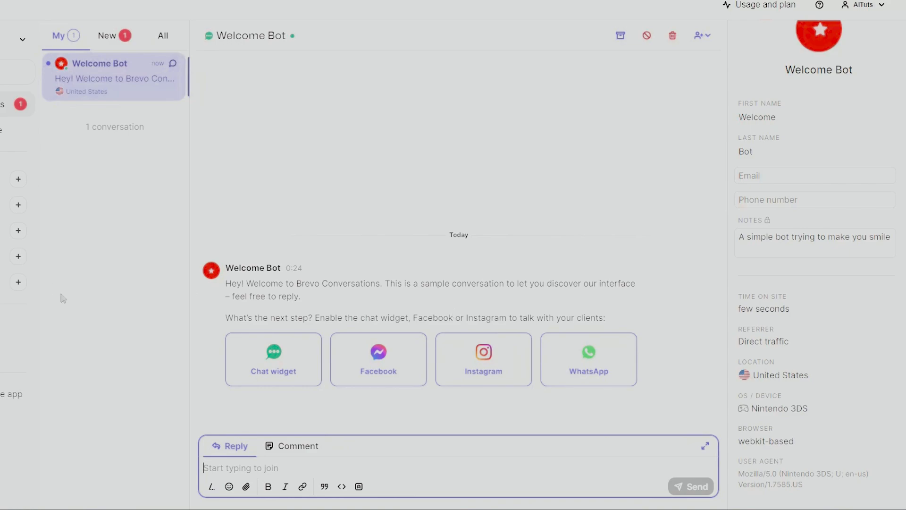
scroll(815, 213, up, 1)
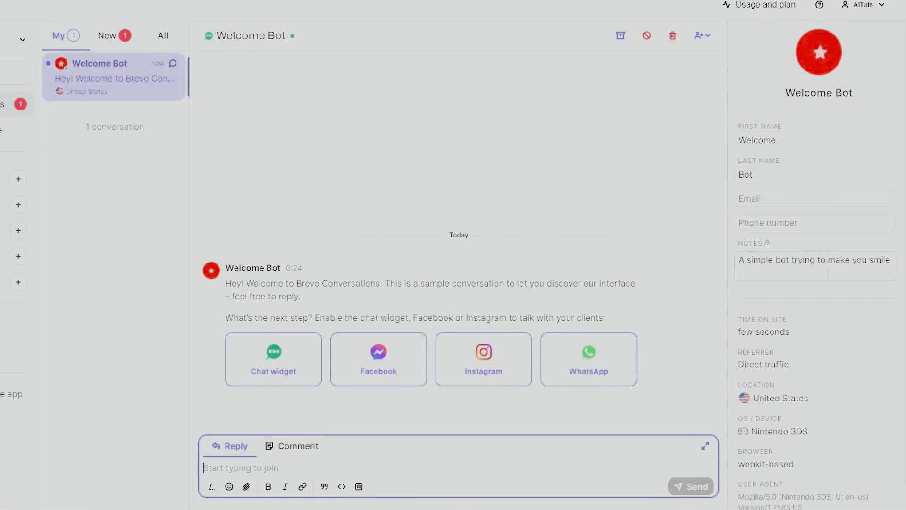